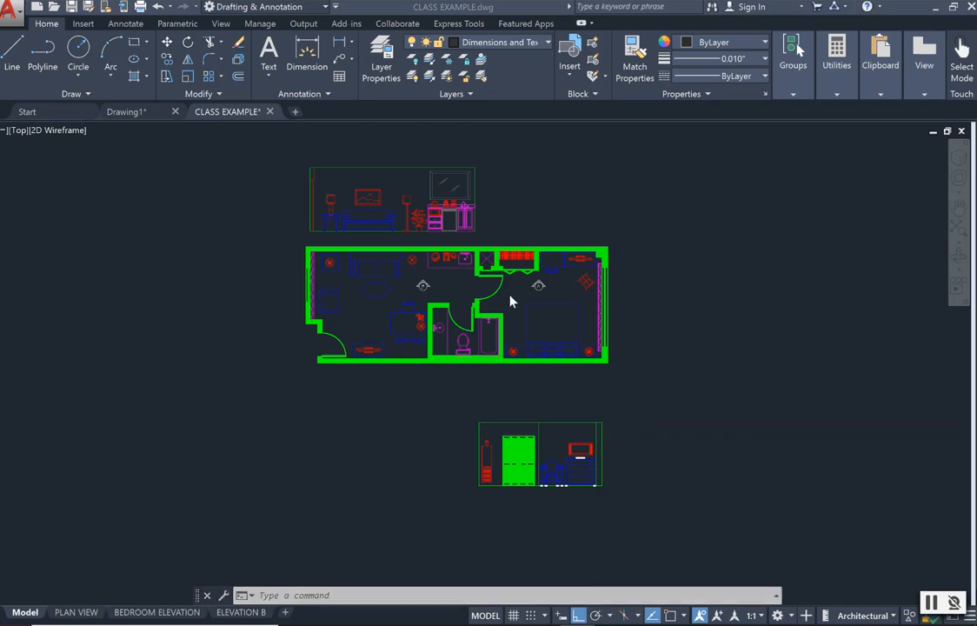
Examine the hotel suite floor plan and the two elevations above and below it in model space.
{"action": "scroll", "coordinate": [492, 221], "scroll_direction": "up", "scroll_amount": 4}
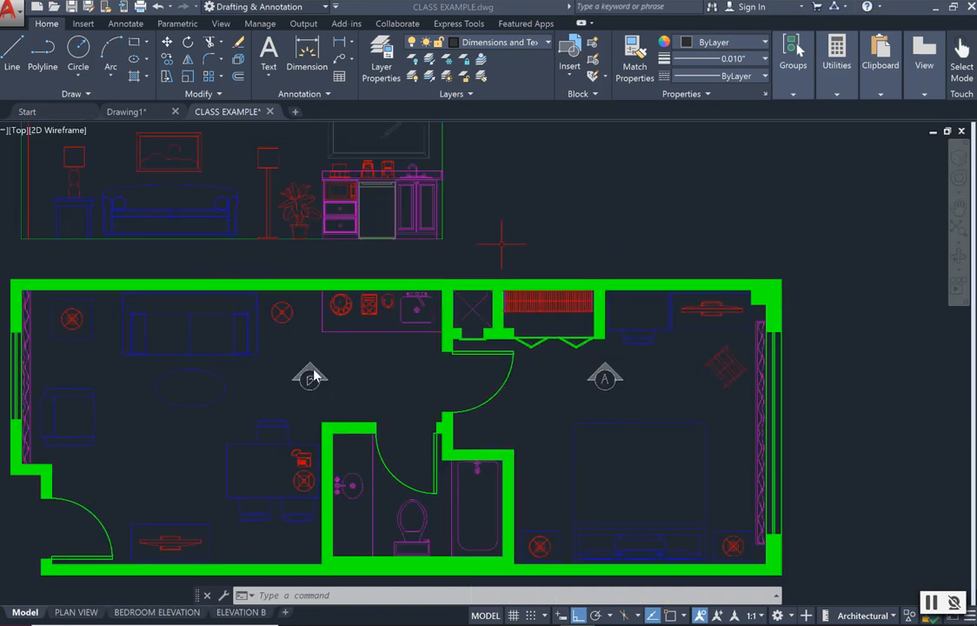
{"action": "scroll", "coordinate": [311, 377], "scroll_direction": "down", "scroll_amount": 2}
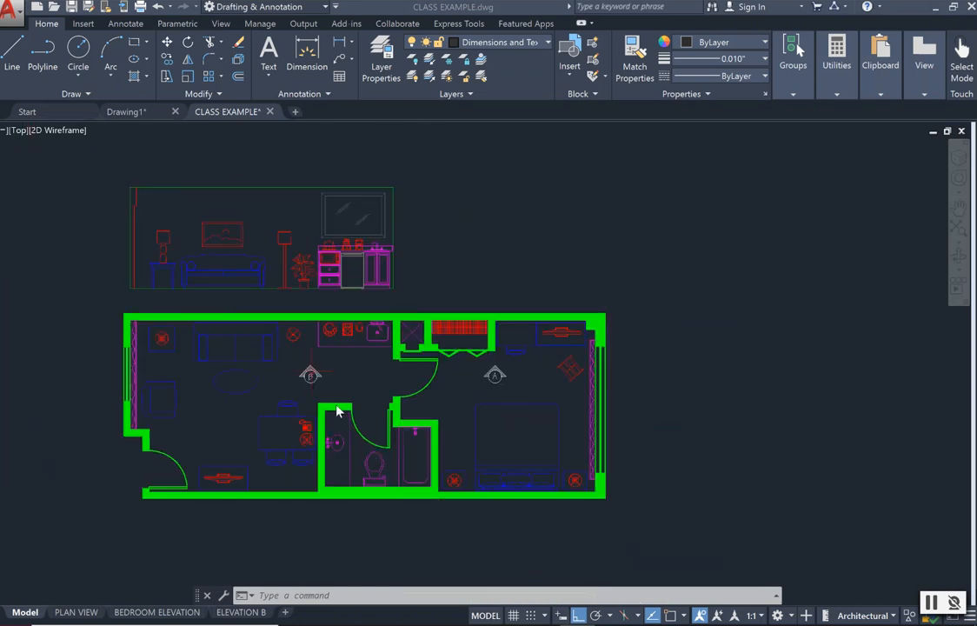
{"action": "scroll", "coordinate": [363, 389], "scroll_direction": "down", "scroll_amount": 2}
{"action": "scroll", "coordinate": [364, 561], "scroll_direction": "up", "scroll_amount": 2}
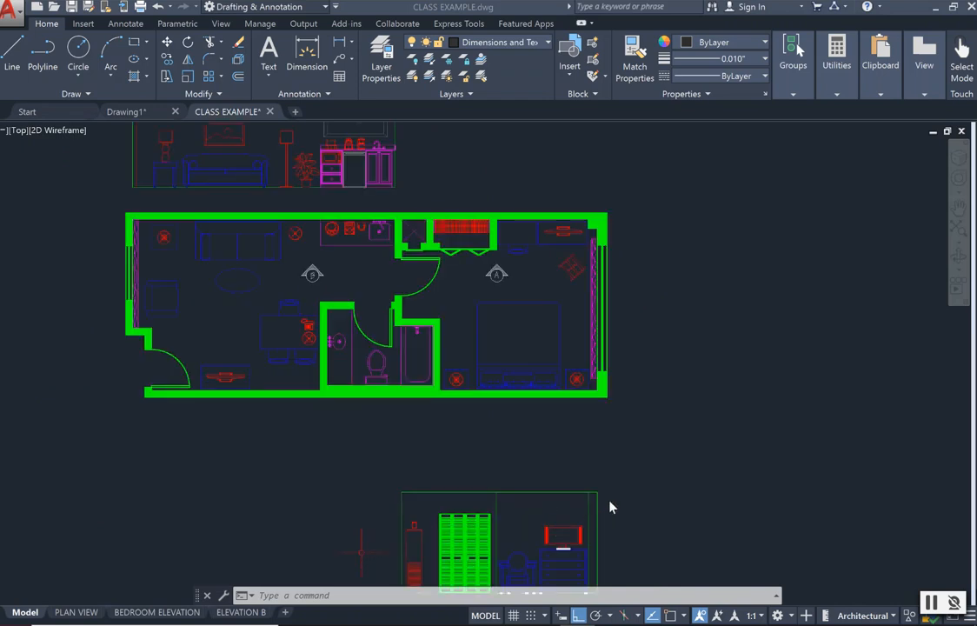
{"action": "scroll", "coordinate": [608, 503], "scroll_direction": "down", "scroll_amount": 2}
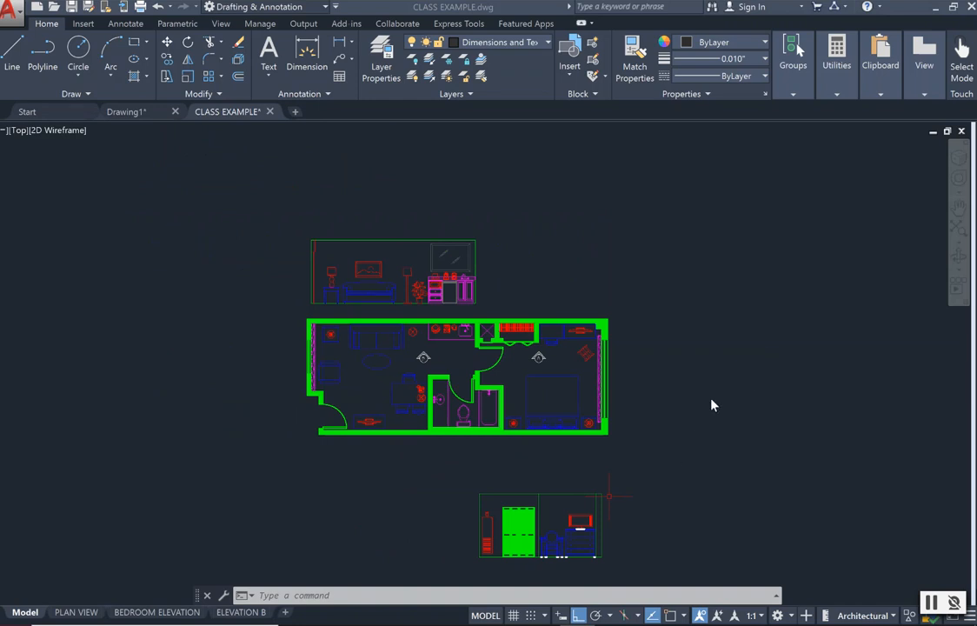
{"action": "scroll", "coordinate": [697, 500], "scroll_direction": "up", "scroll_amount": 2}
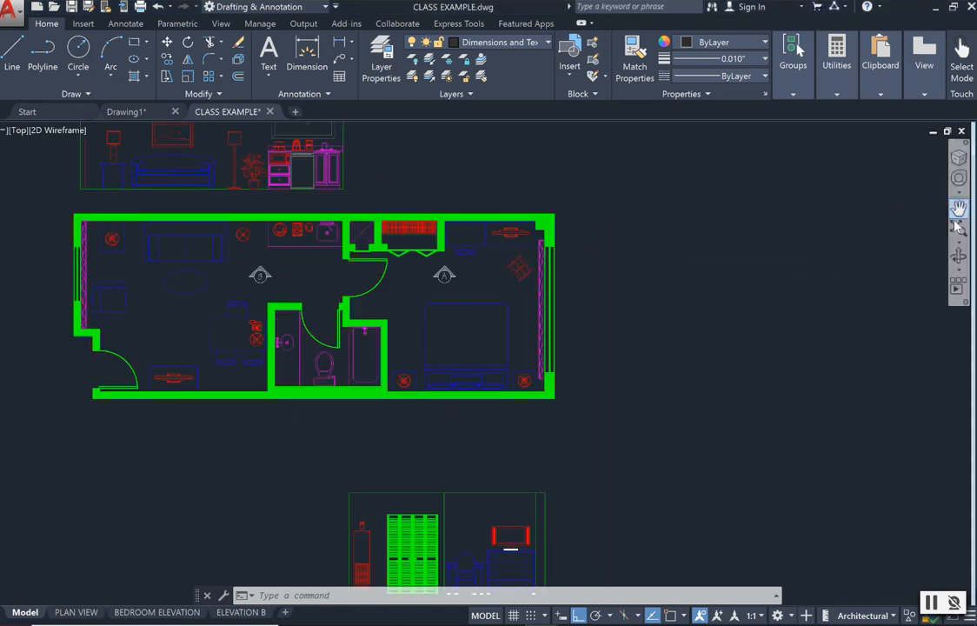
{"action": "left_click", "coordinate": [958, 180]}
{"action": "mouse_move", "coordinate": [634, 442]}
{"action": "left_mouse_down"}
{"action": "mouse_move", "coordinate": [678, 349]}
{"action": "mouse_move", "coordinate": [679, 363]}
{"action": "left_mouse_up"}
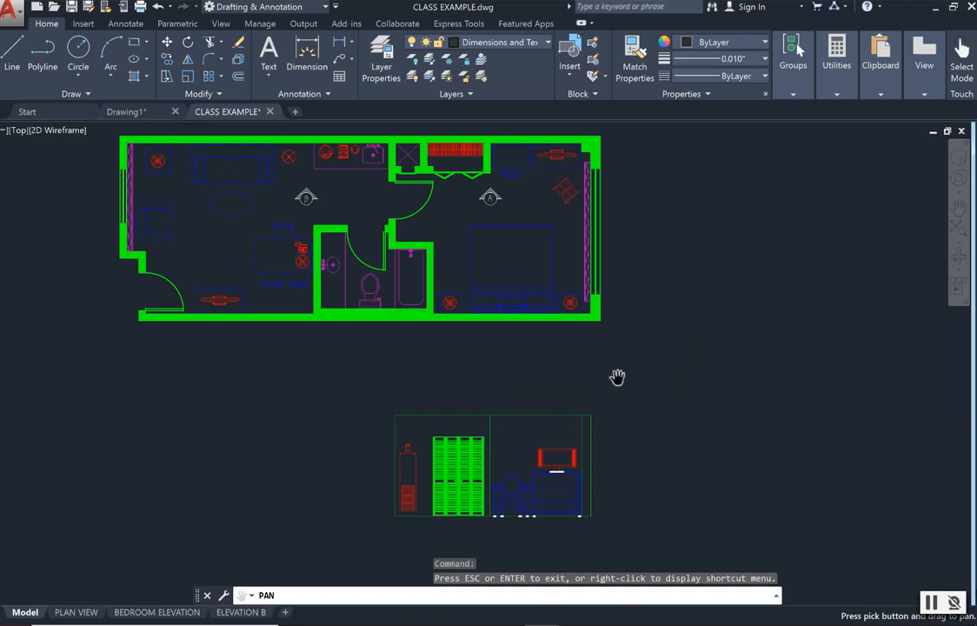
{"action": "key", "text": "Escape"}
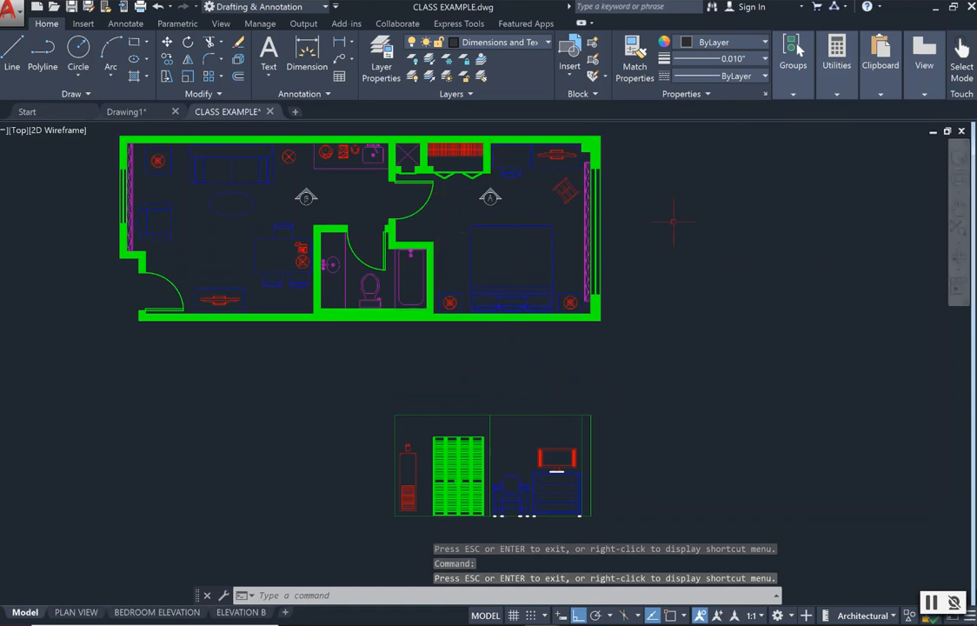
{"action": "left_click", "coordinate": [958, 255]}
{"action": "left_click_drag", "start_coordinate": [656, 287], "coordinate": [732, 363]}
{"action": "scroll", "coordinate": [658, 321], "scroll_direction": "down", "scroll_amount": 2}
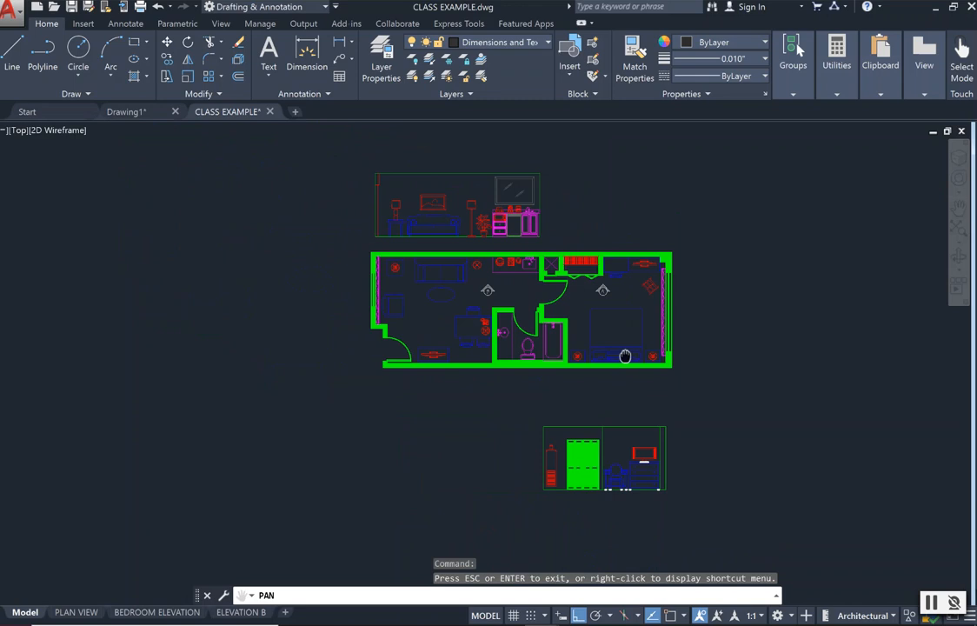
{"action": "left_click_drag", "start_coordinate": [628, 356], "coordinate": [605, 349]}
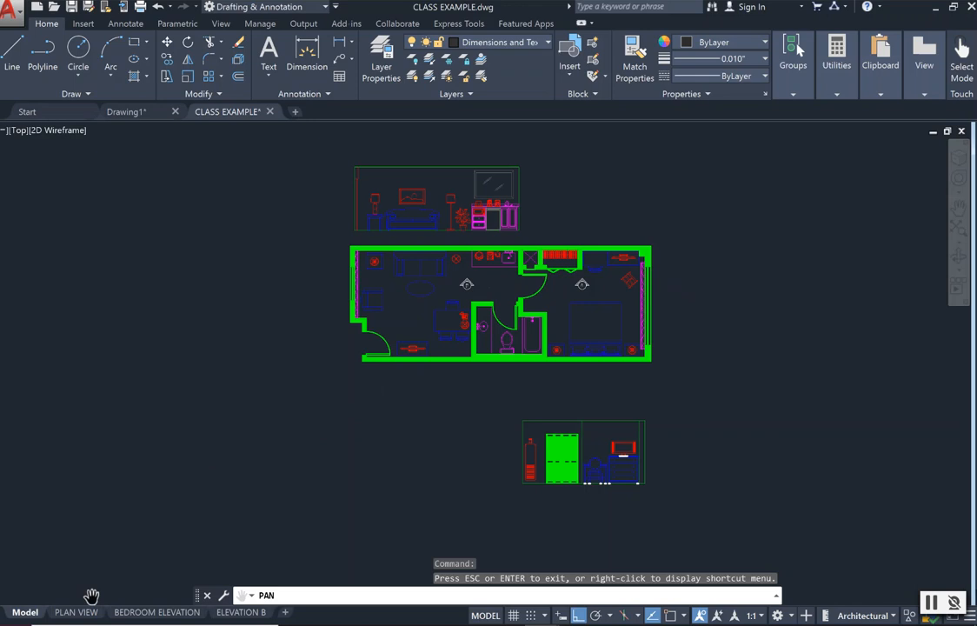
{"action": "key", "text": "Escape"}
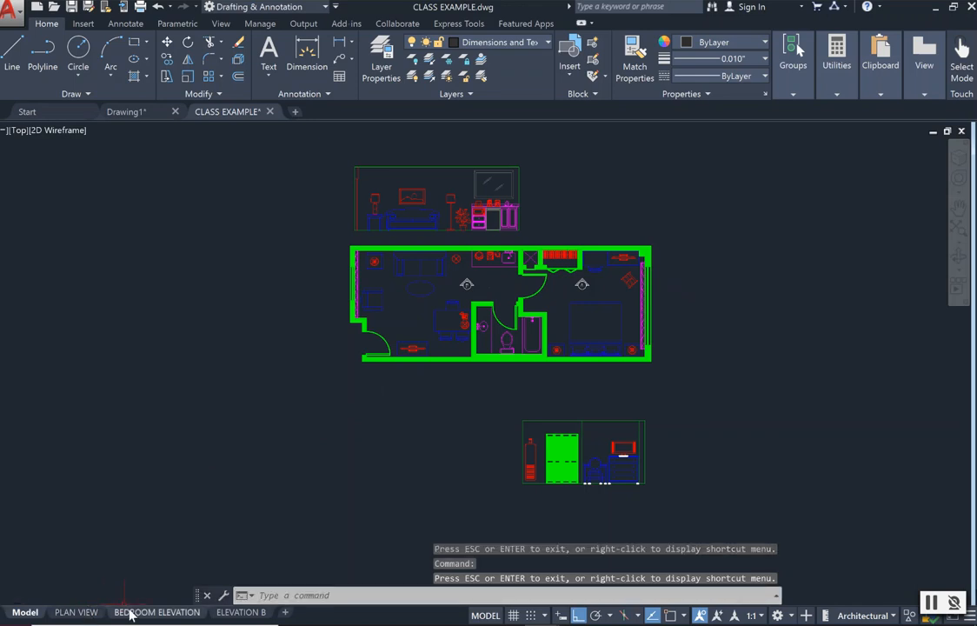
Open the PLAN VIEW layout and examine how zooming inside its active viewport changes the drawing's size on the sheet.
{"action": "mouse_move", "coordinate": [217, 617]}
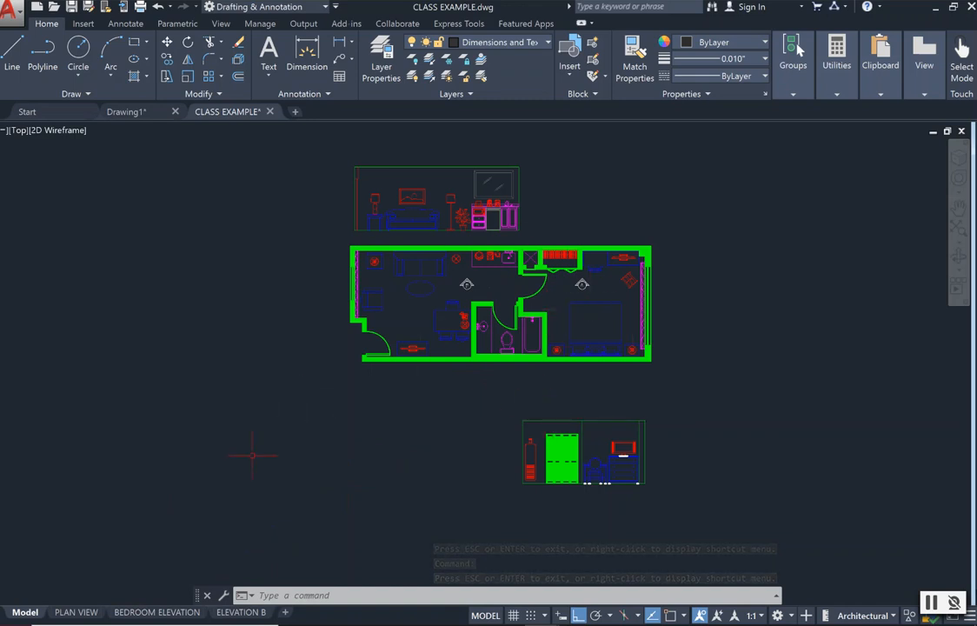
{"action": "left_click", "coordinate": [66, 611]}
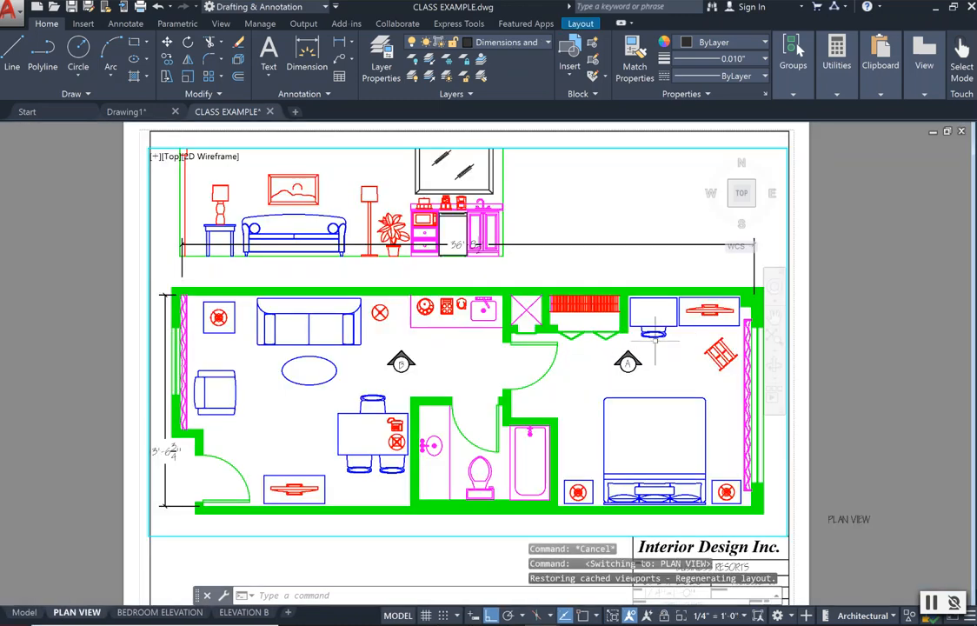
{"action": "scroll", "coordinate": [689, 349], "scroll_direction": "down", "scroll_amount": 2}
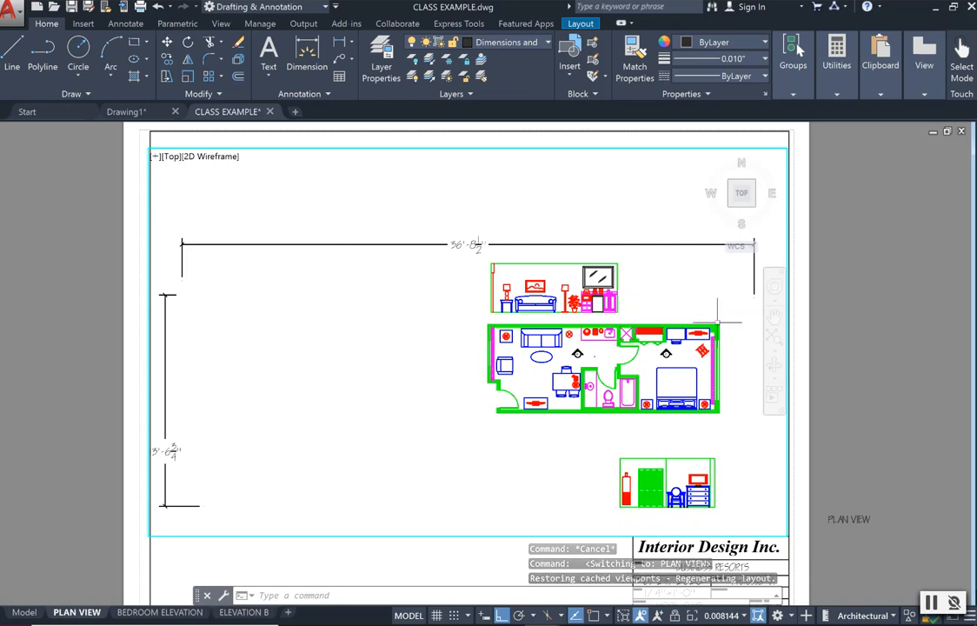
{"action": "scroll", "coordinate": [689, 375], "scroll_direction": "up", "scroll_amount": 2}
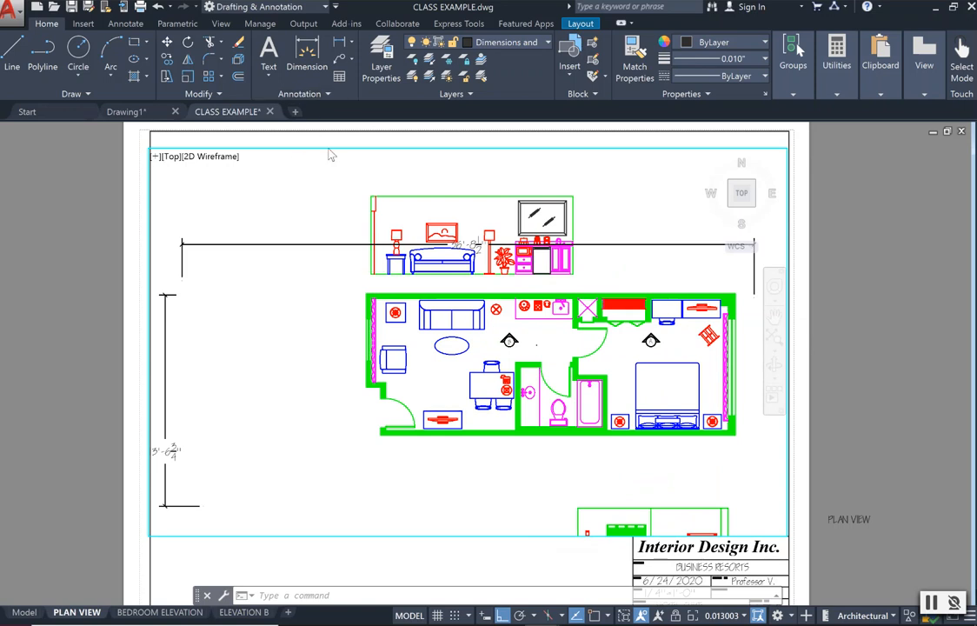
{"action": "scroll", "coordinate": [365, 261], "scroll_direction": "down", "scroll_amount": 6}
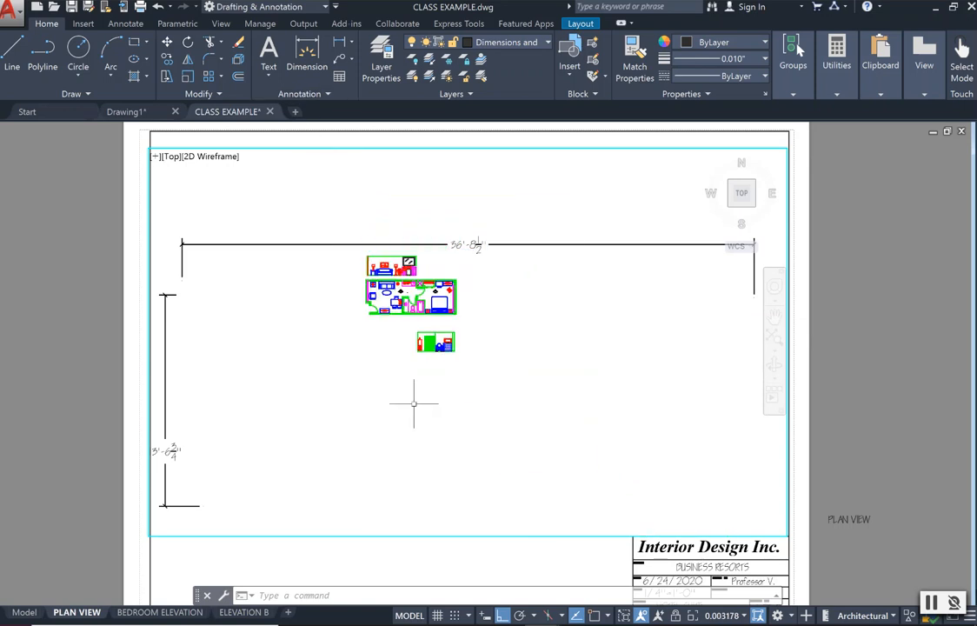
{"action": "scroll", "coordinate": [505, 414], "scroll_direction": "up", "scroll_amount": 2}
{"action": "scroll", "coordinate": [505, 415], "scroll_direction": "up", "scroll_amount": 1}
{"action": "scroll", "coordinate": [512, 371], "scroll_direction": "down", "scroll_amount": 3}
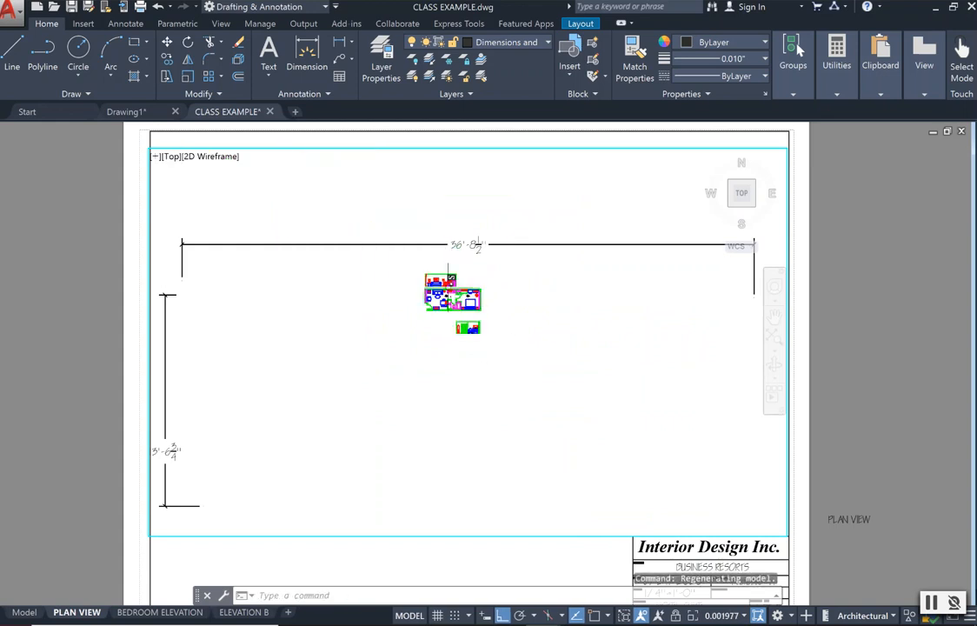
{"action": "scroll", "coordinate": [439, 290], "scroll_direction": "up", "scroll_amount": 2}
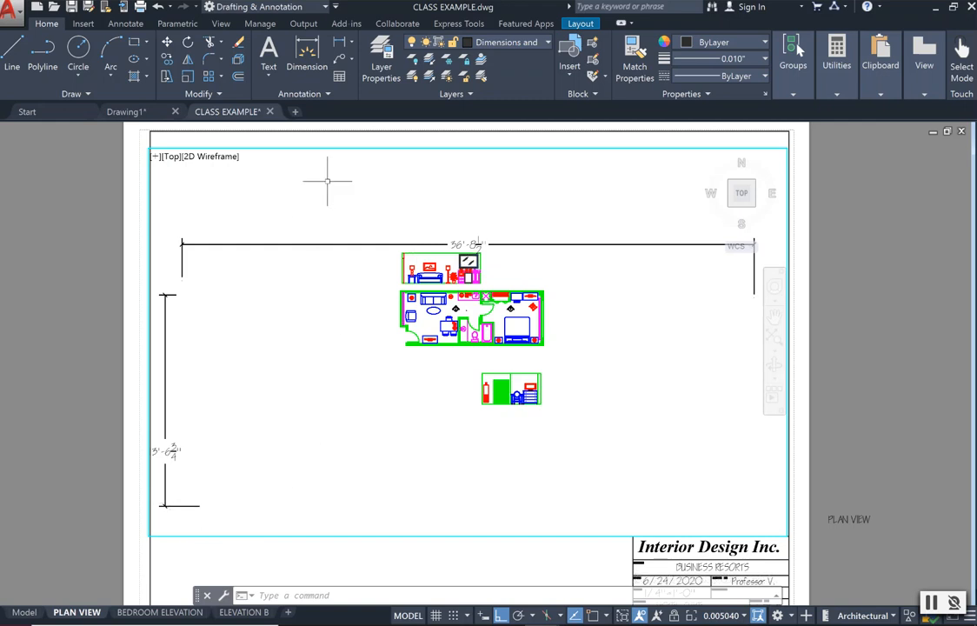
{"action": "key", "text": "Escape"}
{"action": "scroll", "coordinate": [288, 537], "scroll_direction": "down", "scroll_amount": 1}
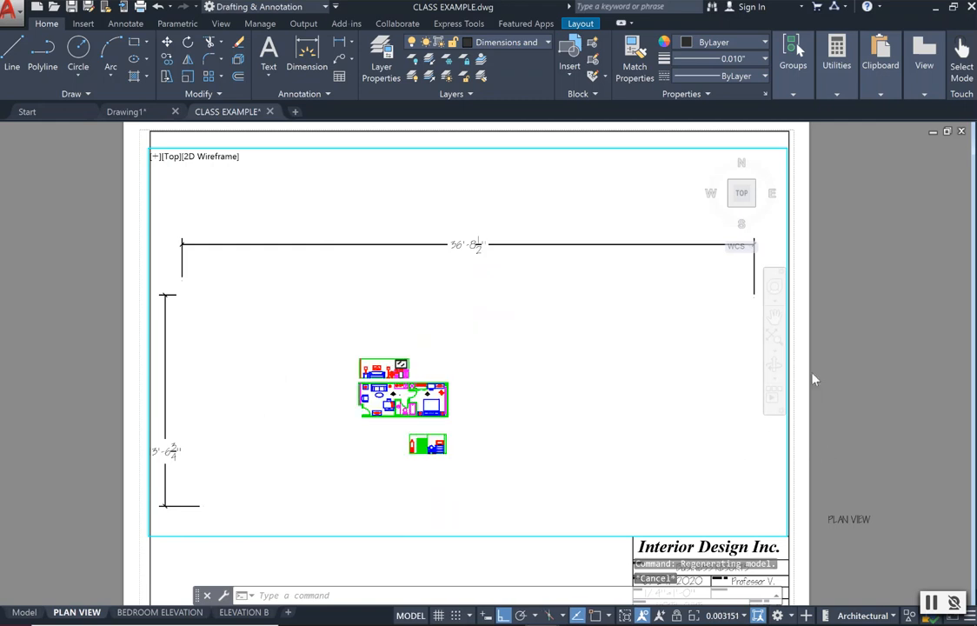
Return to paper space and delete the existing viewport from the PLAN VIEW sheet.
{"action": "double_click", "coordinate": [824, 327]}
{"action": "left_click", "coordinate": [822, 325]}
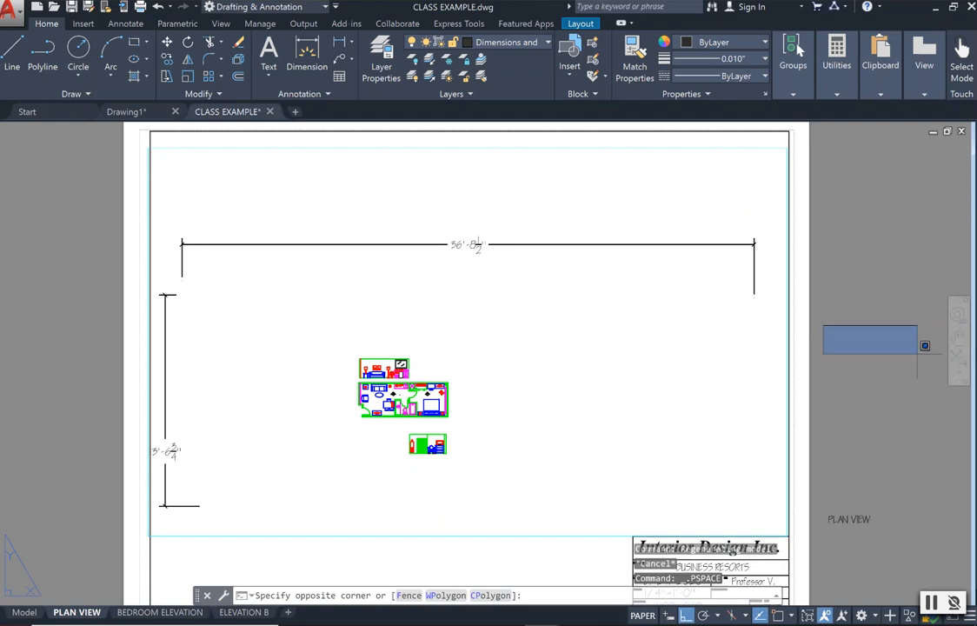
{"action": "left_click", "coordinate": [959, 335]}
{"action": "left_click_drag", "start_coordinate": [804, 380], "coordinate": [835, 328]}
{"action": "key", "text": "Escape"}
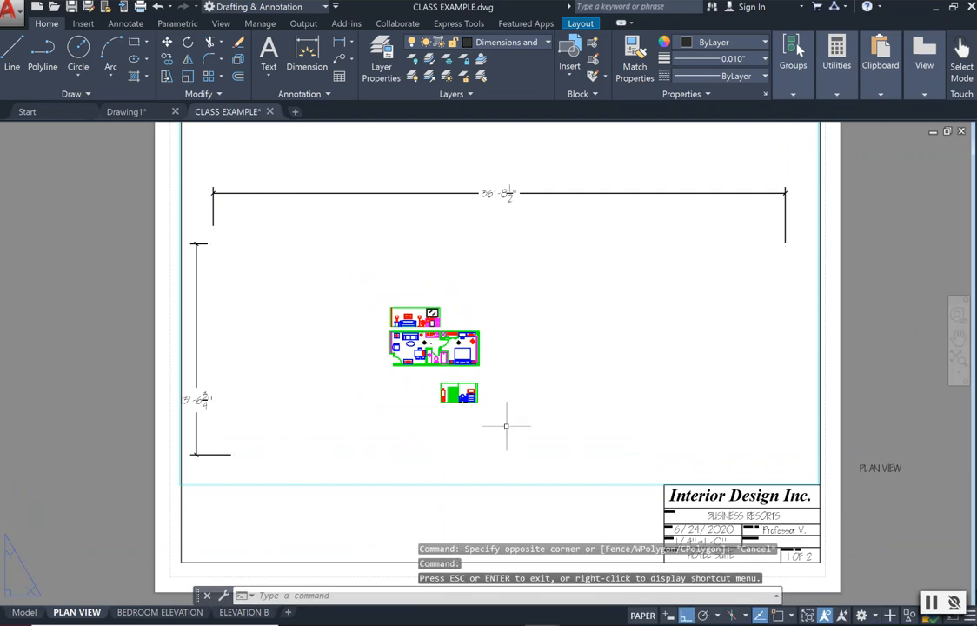
{"action": "left_click", "coordinate": [412, 484]}
{"action": "mouse_move", "coordinate": [412, 484]}
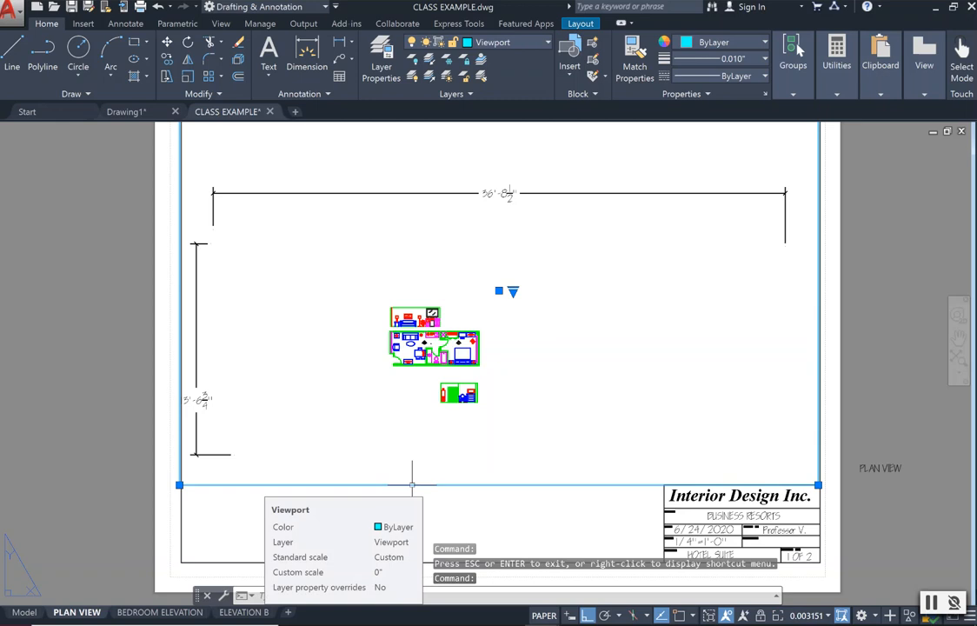
{"action": "key", "text": "Delete"}
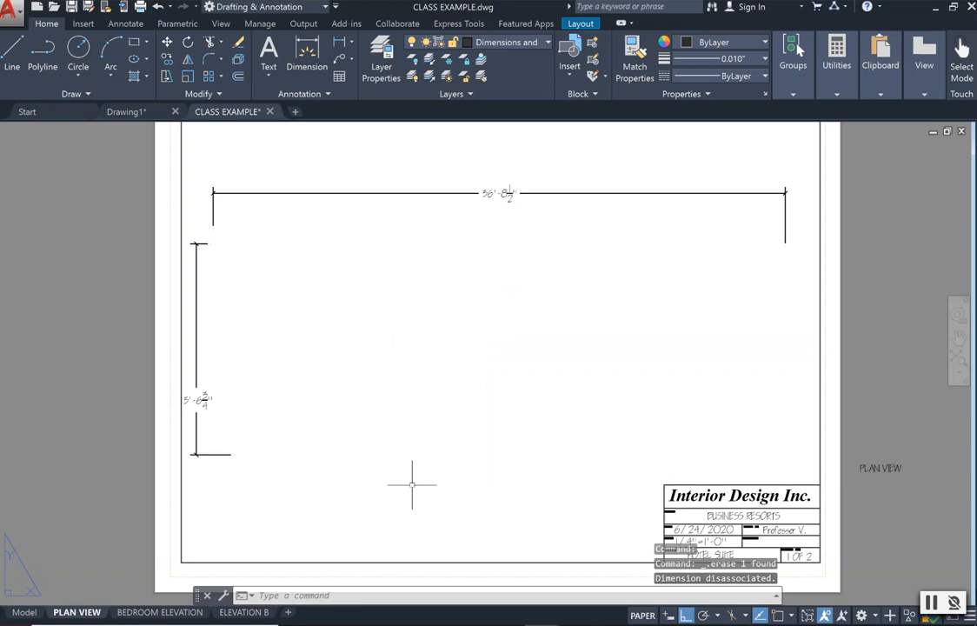
Create a rectangular viewport with MVIEW inside the sheet border, spanning the area above the title block.
{"action": "type", "text": "mview"}
{"action": "key", "text": "Return"}
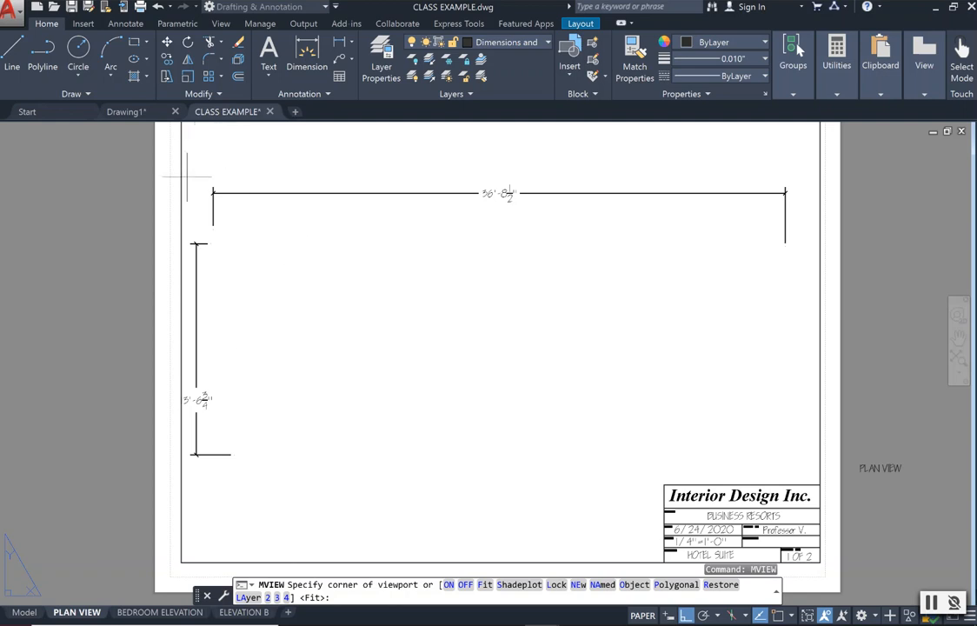
{"action": "left_click", "coordinate": [192, 146]}
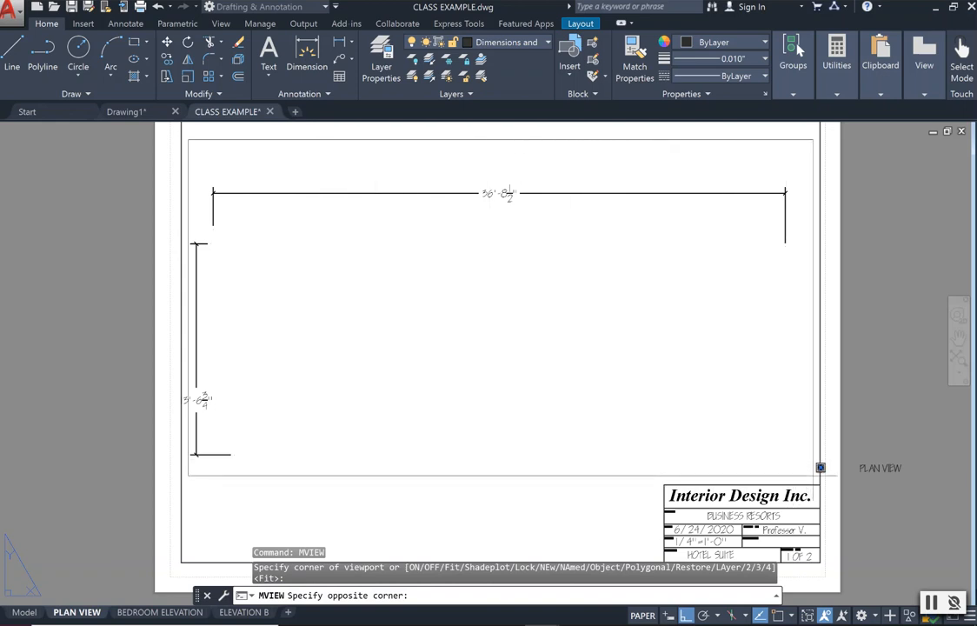
{"action": "left_click", "coordinate": [819, 467]}
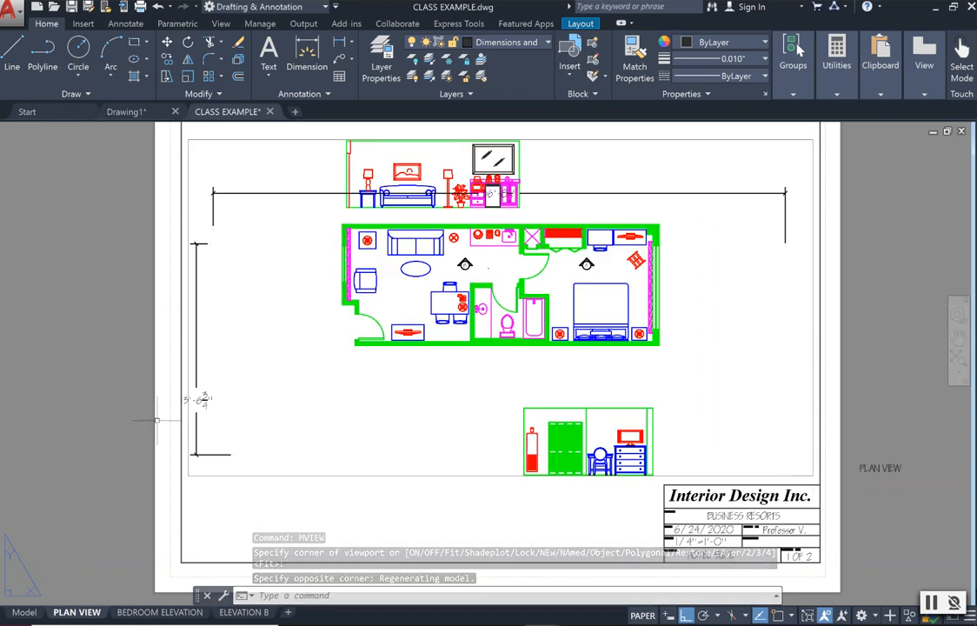
Check the drawing in model space, and activate the new viewport on the PLAN VIEW layout.
{"action": "left_click", "coordinate": [25, 612]}
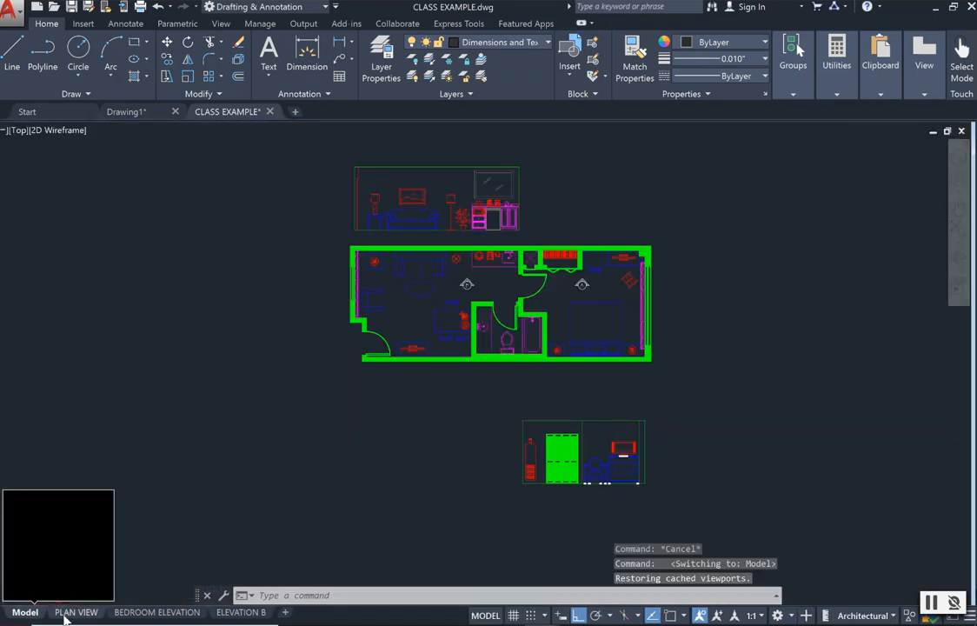
{"action": "left_click", "coordinate": [64, 612]}
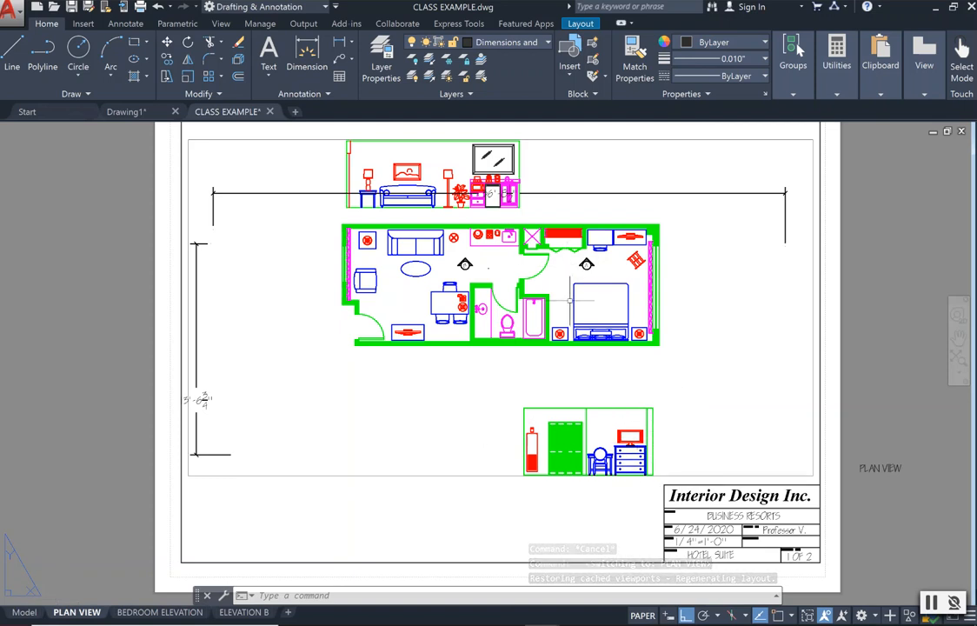
{"action": "left_click", "coordinate": [392, 475]}
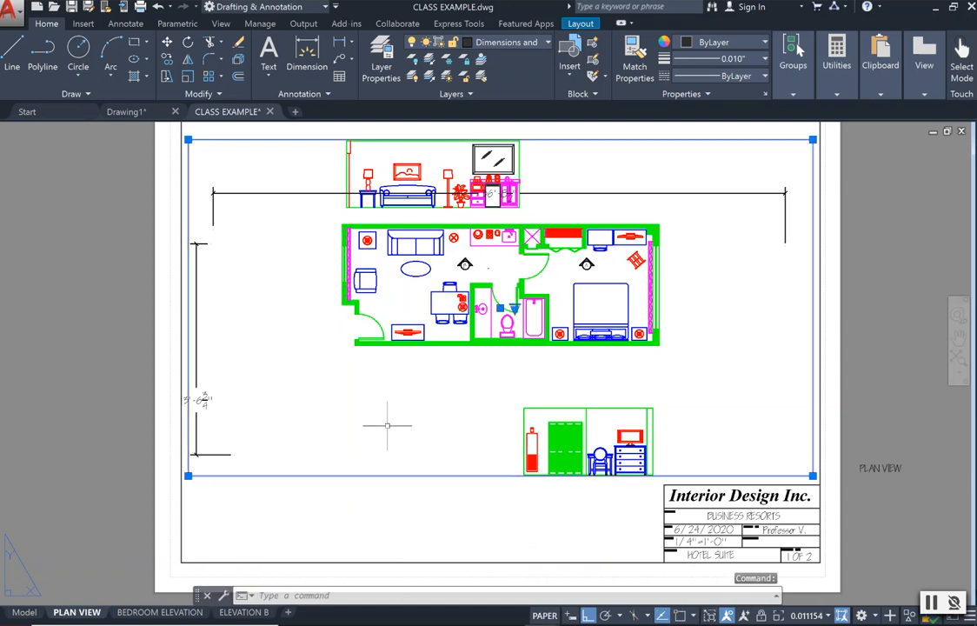
{"action": "double_click", "coordinate": [388, 425]}
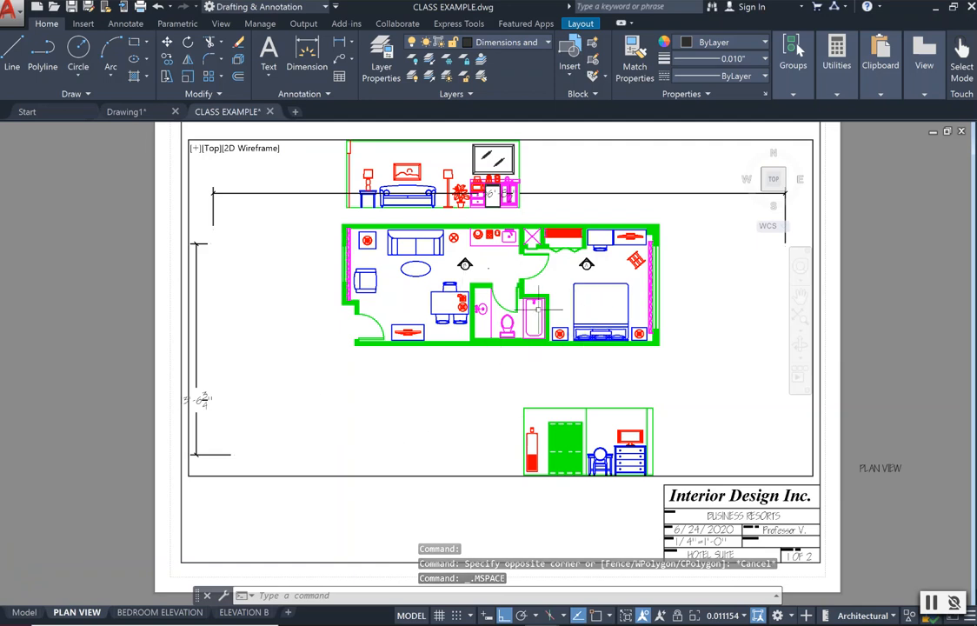
Zoom and pan inside the active viewport to bring the floor plan near its centre.
{"action": "scroll", "coordinate": [430, 356], "scroll_direction": "down", "scroll_amount": 3}
{"action": "scroll", "coordinate": [430, 356], "scroll_direction": "up", "scroll_amount": 2}
{"action": "scroll", "coordinate": [429, 355], "scroll_direction": "down", "scroll_amount": 1}
{"action": "scroll", "coordinate": [429, 355], "scroll_direction": "up", "scroll_amount": 1}
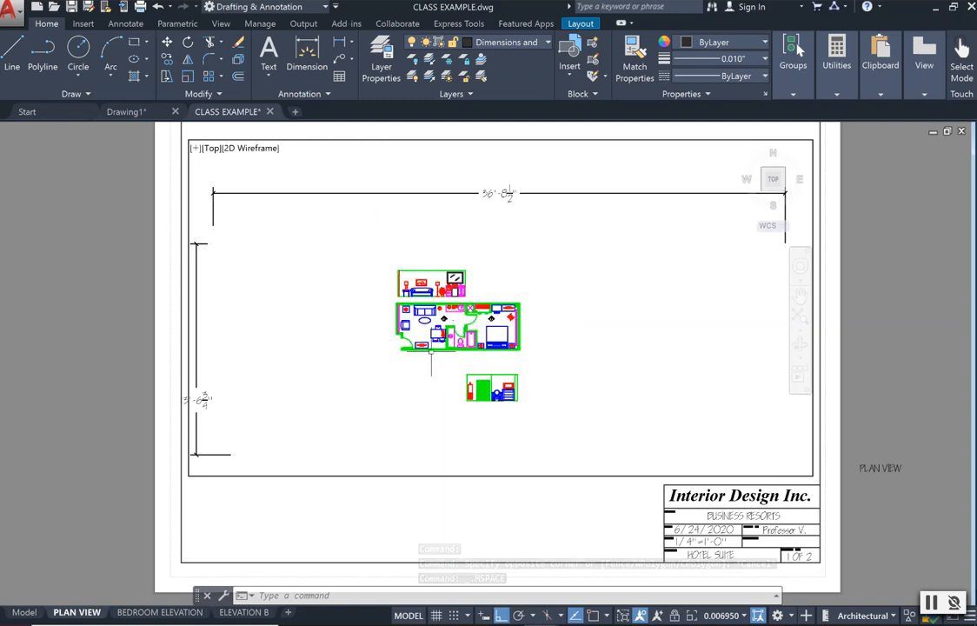
{"action": "scroll", "coordinate": [434, 352], "scroll_direction": "up", "scroll_amount": 2}
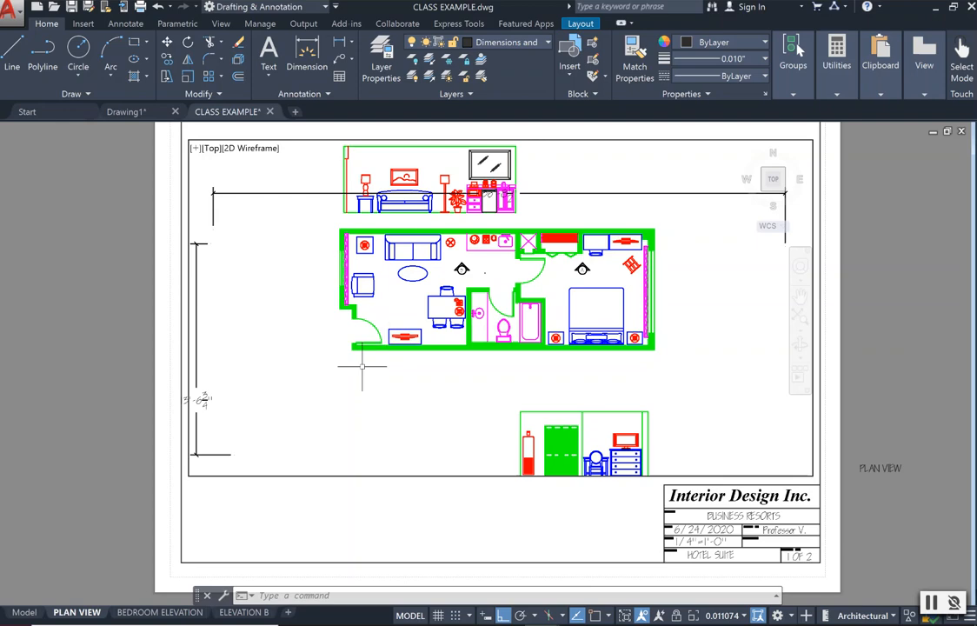
{"action": "left_click", "coordinate": [799, 295]}
{"action": "mouse_move", "coordinate": [579, 321]}
{"action": "left_mouse_down"}
{"action": "mouse_move", "coordinate": [517, 288]}
{"action": "mouse_move", "coordinate": [523, 424]}
{"action": "mouse_move", "coordinate": [566, 451]}
{"action": "mouse_move", "coordinate": [560, 374]}
{"action": "mouse_move", "coordinate": [625, 365]}
{"action": "mouse_move", "coordinate": [555, 363]}
{"action": "mouse_move", "coordinate": [555, 384]}
{"action": "left_mouse_up"}
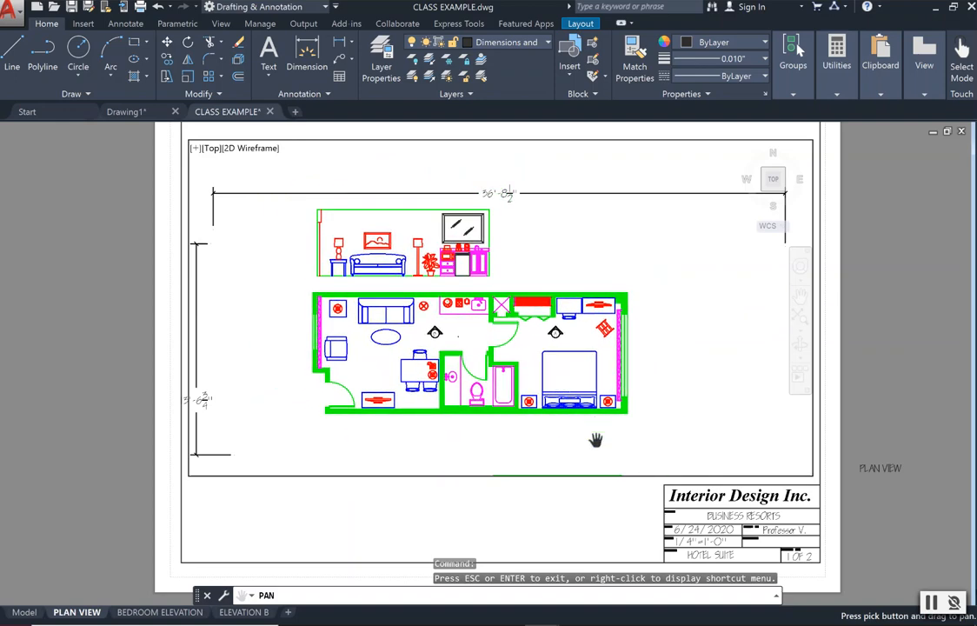
{"action": "key", "text": "Escape"}
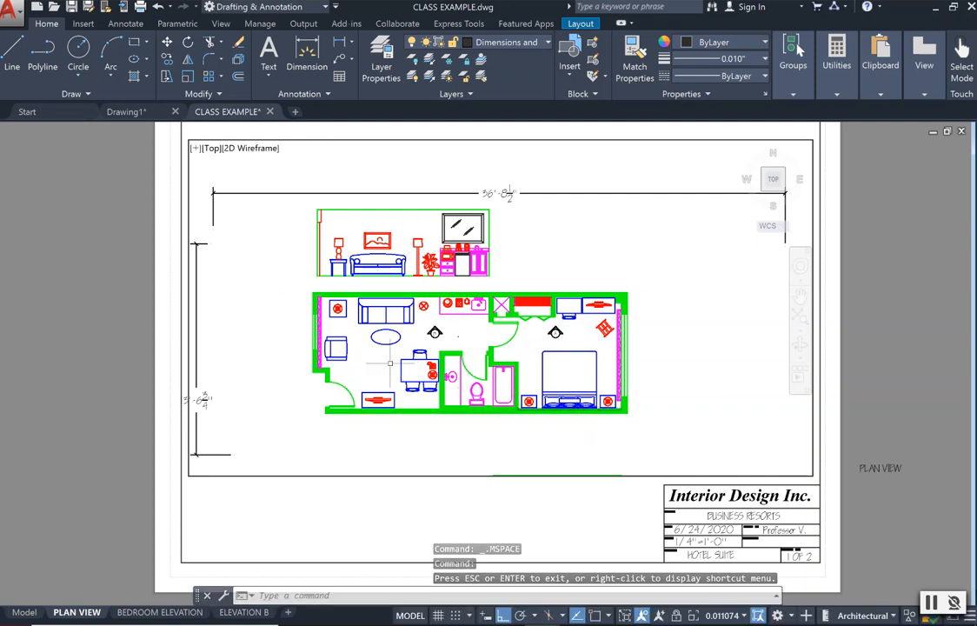
Set the active viewport's scale to 1/4" = 1'-0".
{"action": "left_click", "coordinate": [741, 615]}
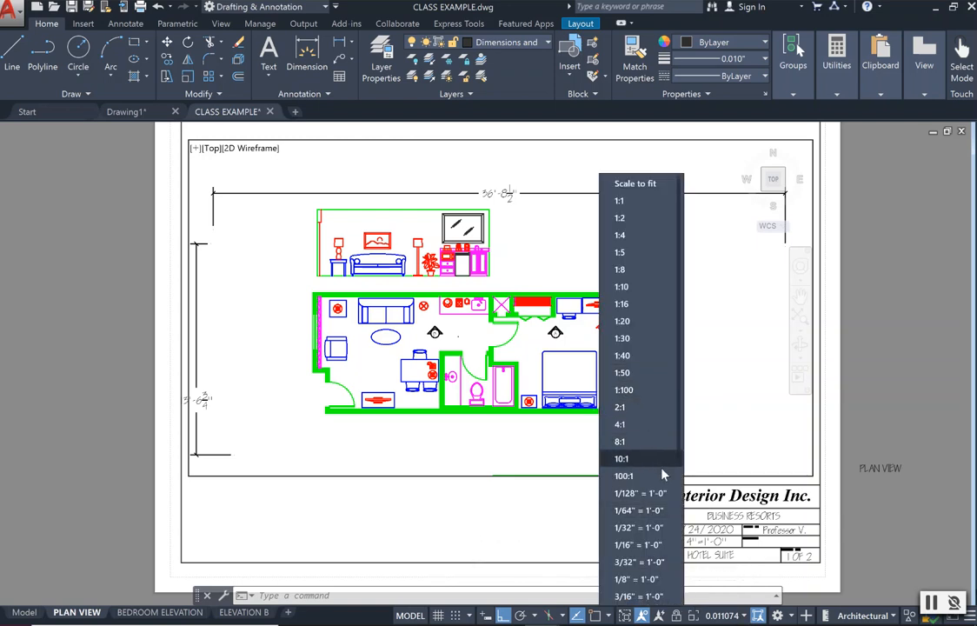
{"action": "scroll", "coordinate": [659, 534], "scroll_direction": "down", "scroll_amount": 1}
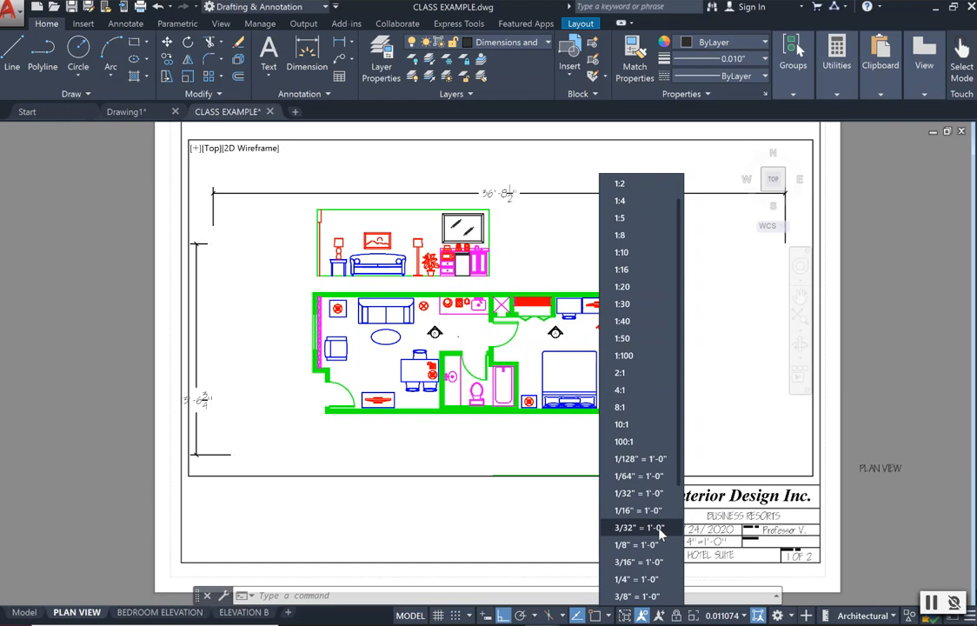
{"action": "left_click", "coordinate": [640, 579]}
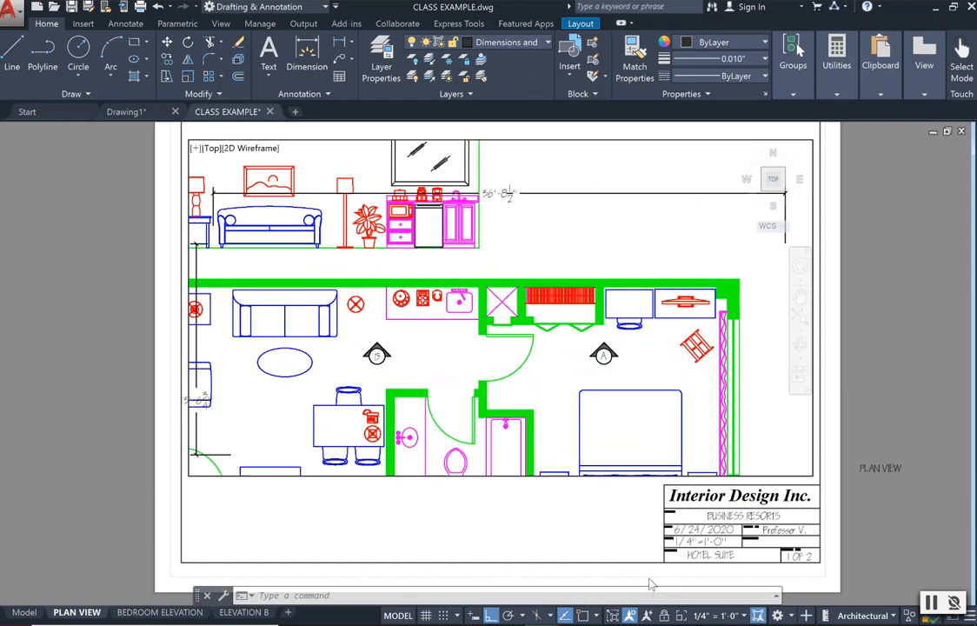
Pan the floor plan inside the viewport until it lines up with the overall width and height dimensions.
{"action": "left_click", "coordinate": [799, 296]}
{"action": "mouse_move", "coordinate": [559, 391]}
{"action": "left_mouse_down"}
{"action": "mouse_move", "coordinate": [573, 355]}
{"action": "mouse_move", "coordinate": [614, 335]}
{"action": "mouse_move", "coordinate": [607, 327]}
{"action": "mouse_move", "coordinate": [619, 358]}
{"action": "left_mouse_up"}
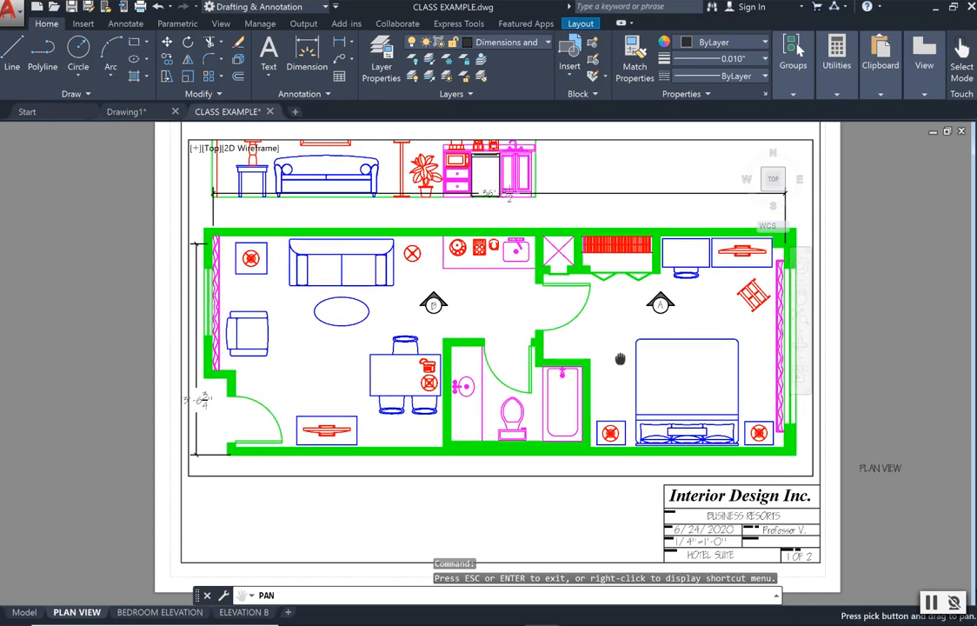
{"action": "left_click_drag", "start_coordinate": [590, 374], "coordinate": [596, 375]}
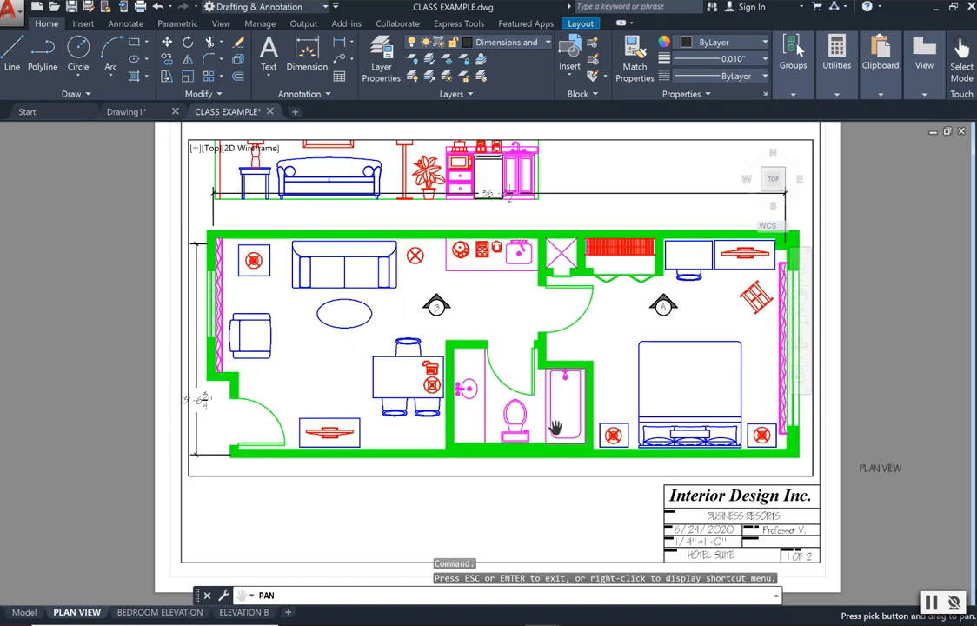
{"action": "key", "text": "Escape"}
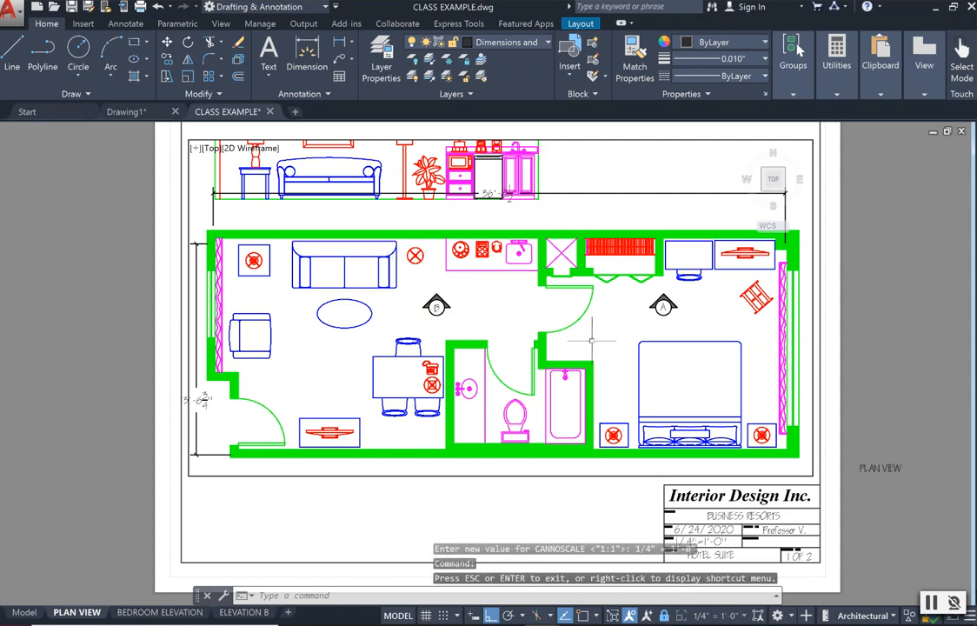
Lock the viewport display and test the lock by zooming the sheet in and out.
{"action": "scroll", "coordinate": [573, 329], "scroll_direction": "up", "scroll_amount": 2}
{"action": "scroll", "coordinate": [573, 330], "scroll_direction": "down", "scroll_amount": 4}
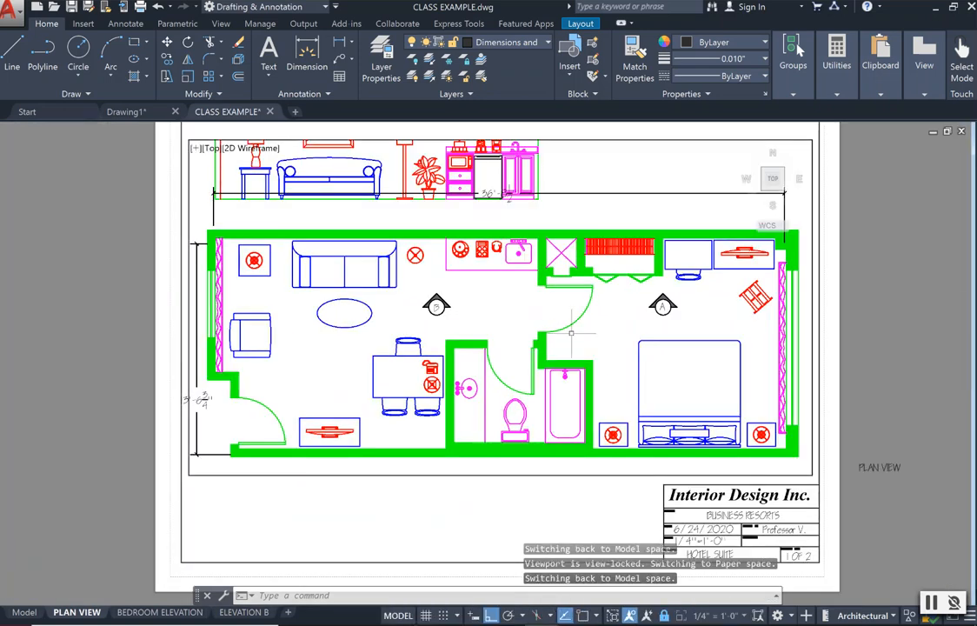
{"action": "scroll", "coordinate": [615, 343], "scroll_direction": "up", "scroll_amount": 2}
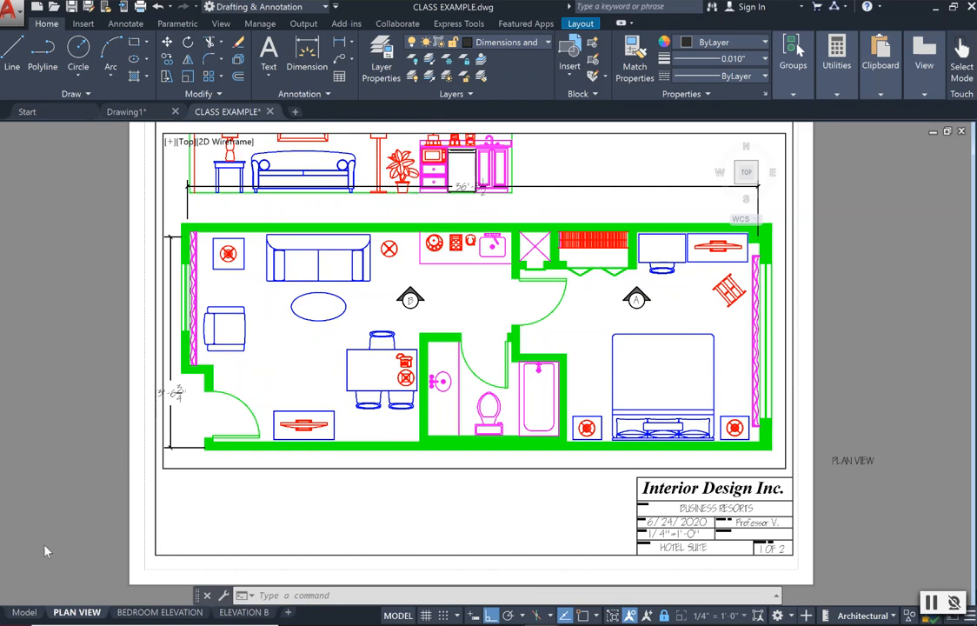
In model space, move the living room elevation straight up, farther from the floor plan, and return to the PLAN VIEW layout.
{"action": "left_click", "coordinate": [25, 612]}
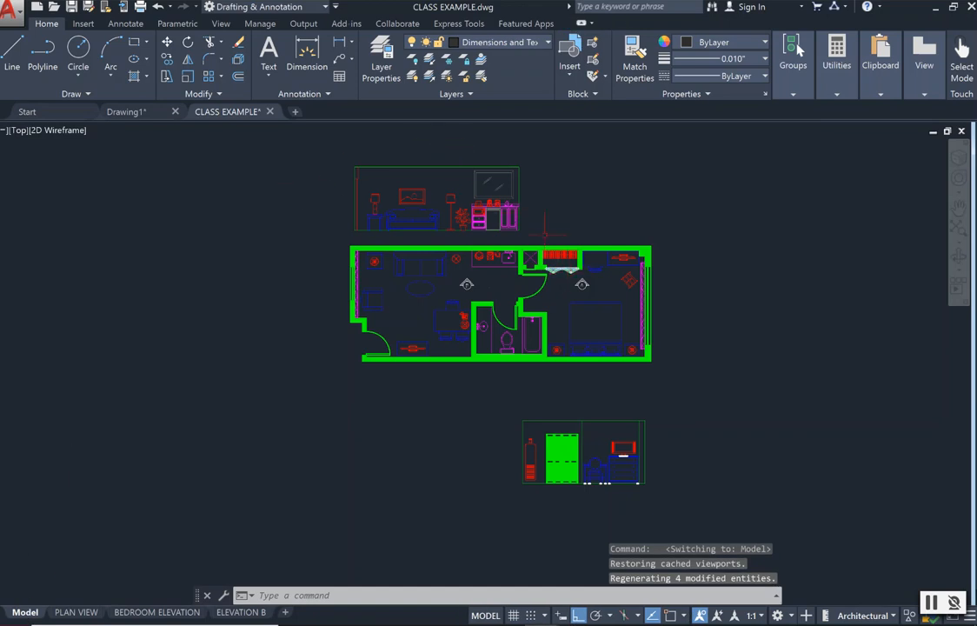
{"action": "left_click", "coordinate": [536, 233]}
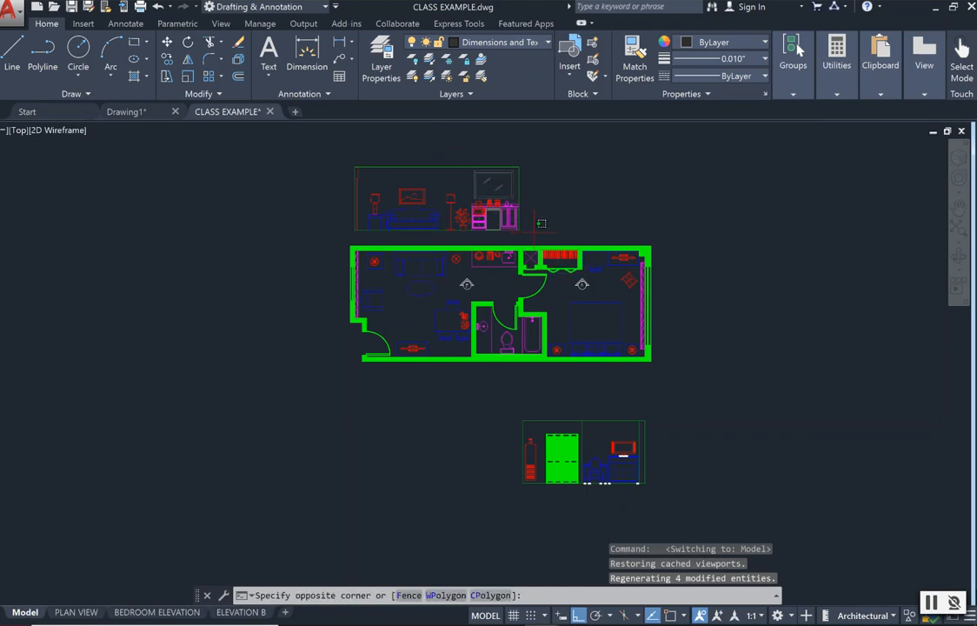
{"action": "left_click", "coordinate": [323, 159]}
{"action": "left_click", "coordinate": [165, 42]}
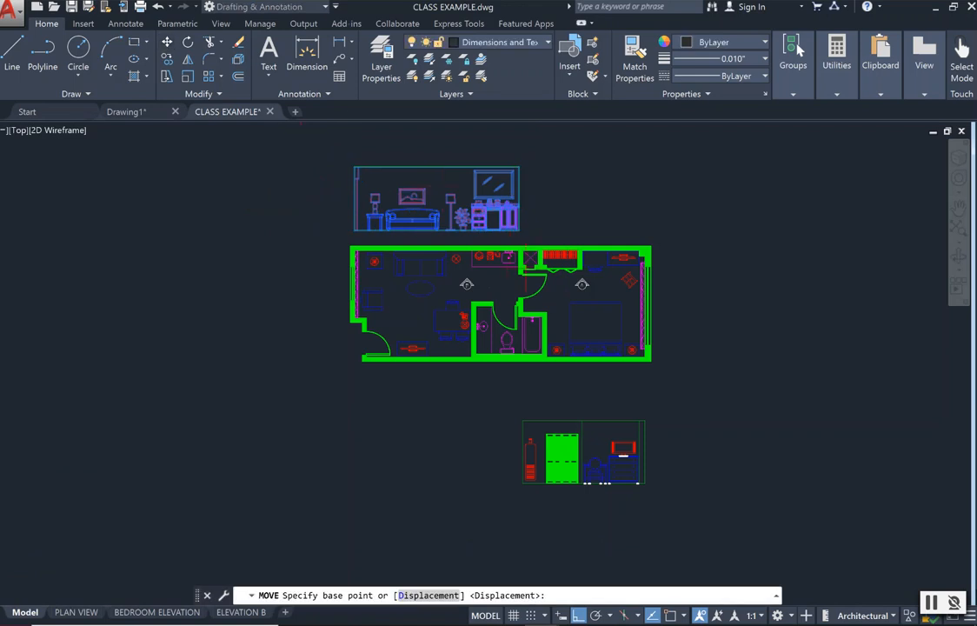
{"action": "left_click", "coordinate": [451, 215]}
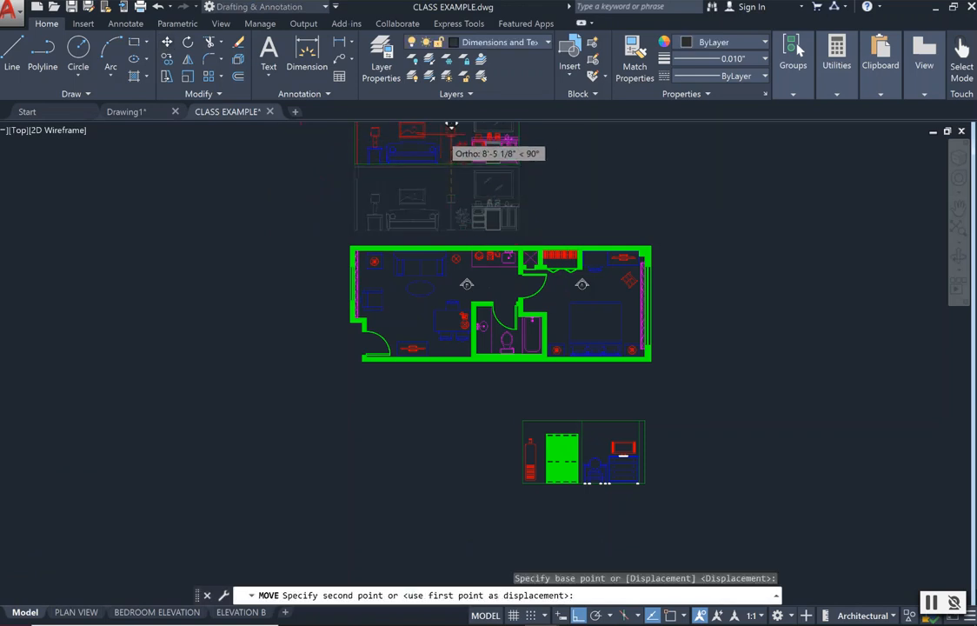
{"action": "left_click", "coordinate": [451, 140]}
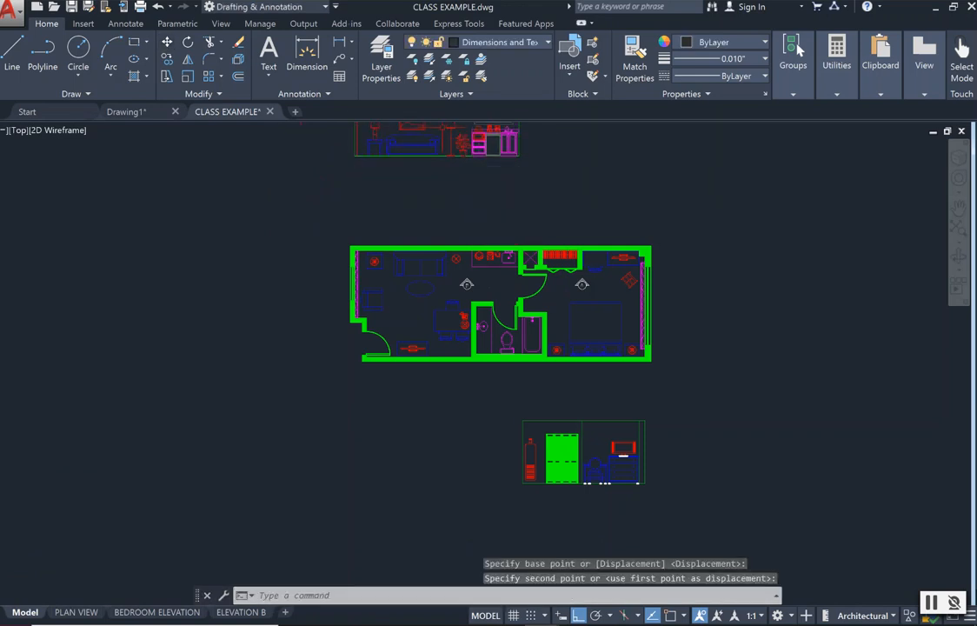
{"action": "left_click", "coordinate": [86, 612]}
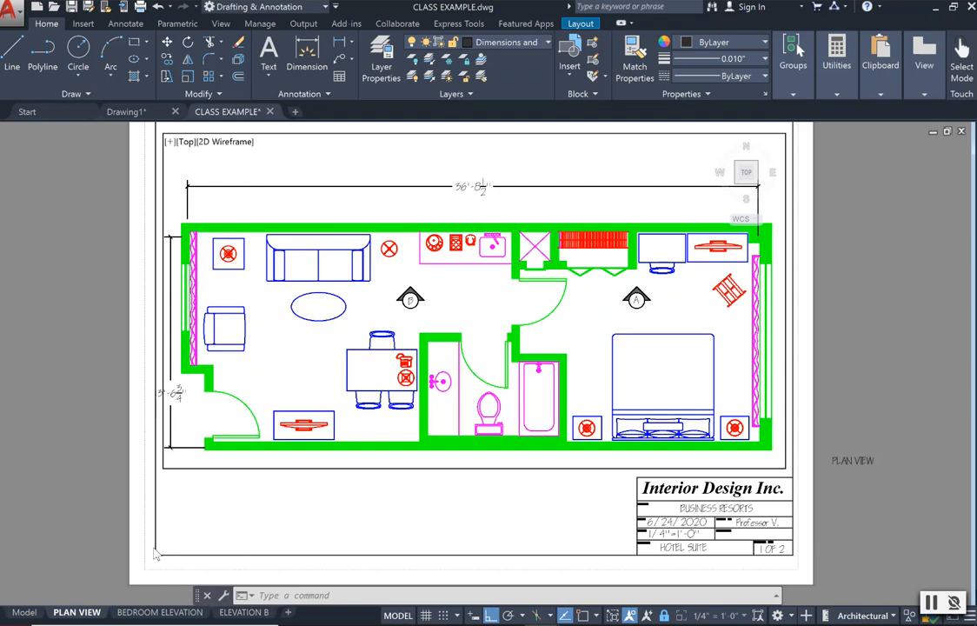
{"action": "scroll", "coordinate": [124, 505], "scroll_direction": "down", "scroll_amount": 2}
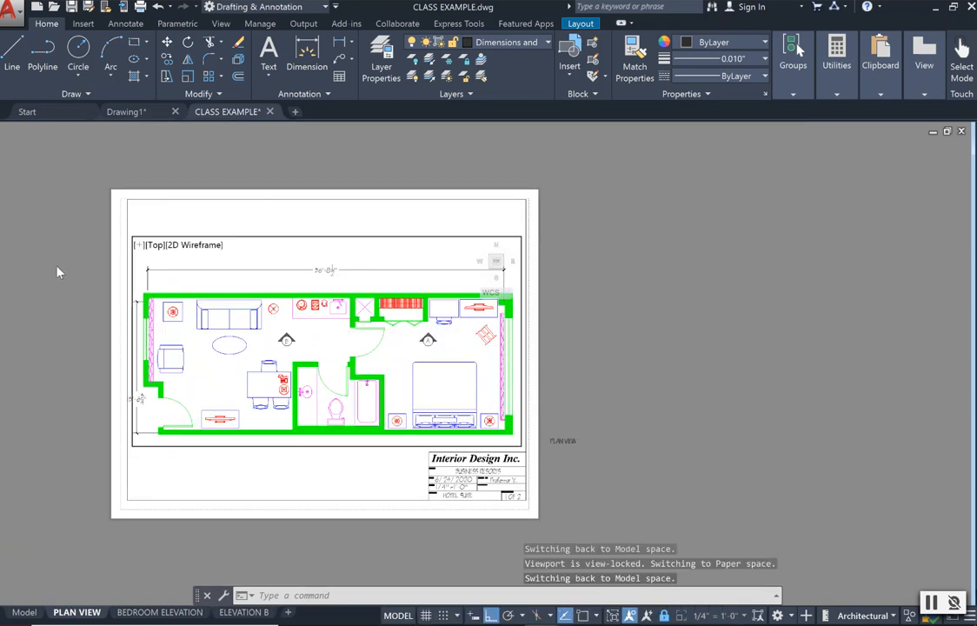
{"action": "scroll", "coordinate": [37, 370], "scroll_direction": "up", "scroll_amount": 2}
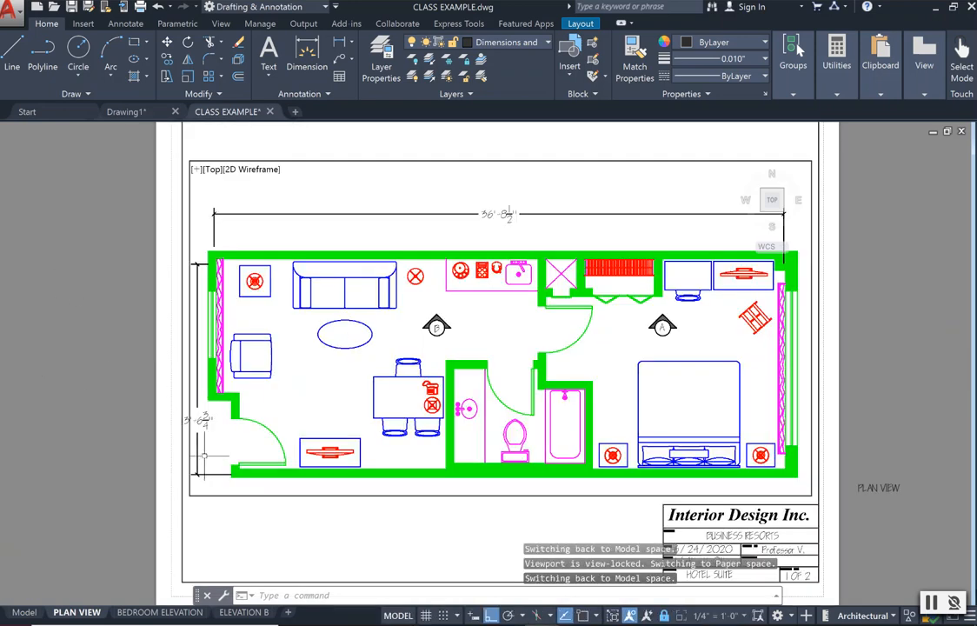
{"action": "scroll", "coordinate": [204, 435], "scroll_direction": "down", "scroll_amount": 2}
{"action": "left_click", "coordinate": [271, 75]}
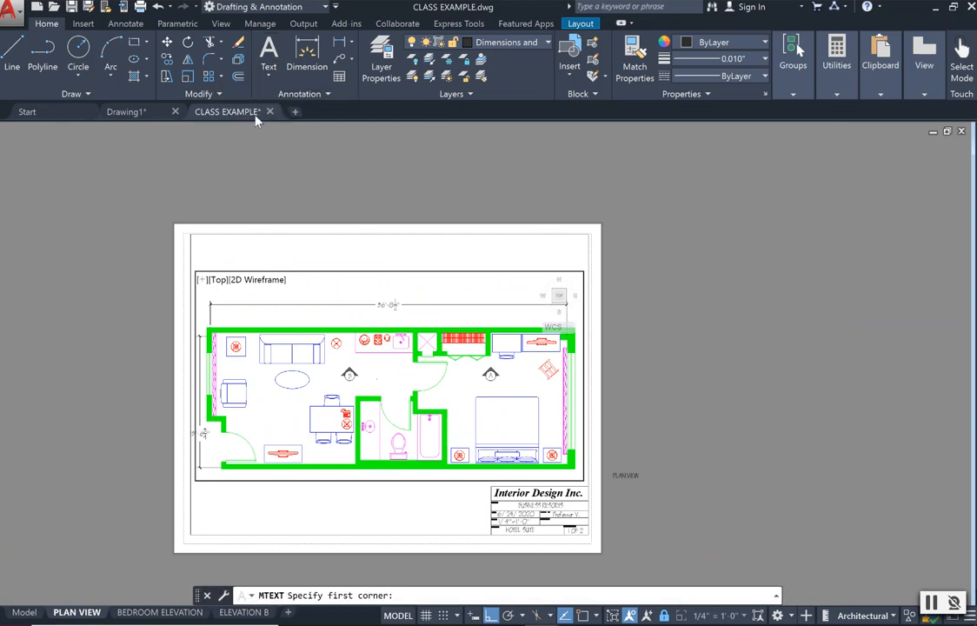
{"action": "scroll", "coordinate": [252, 430], "scroll_direction": "up", "scroll_amount": 2}
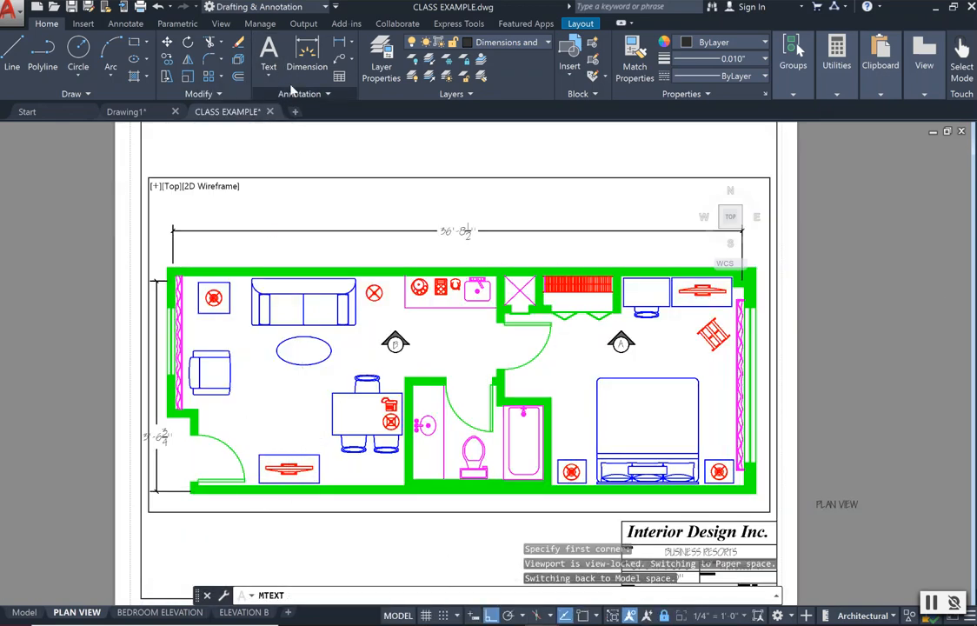
{"action": "left_click", "coordinate": [269, 74]}
{"action": "left_click", "coordinate": [248, 99]}
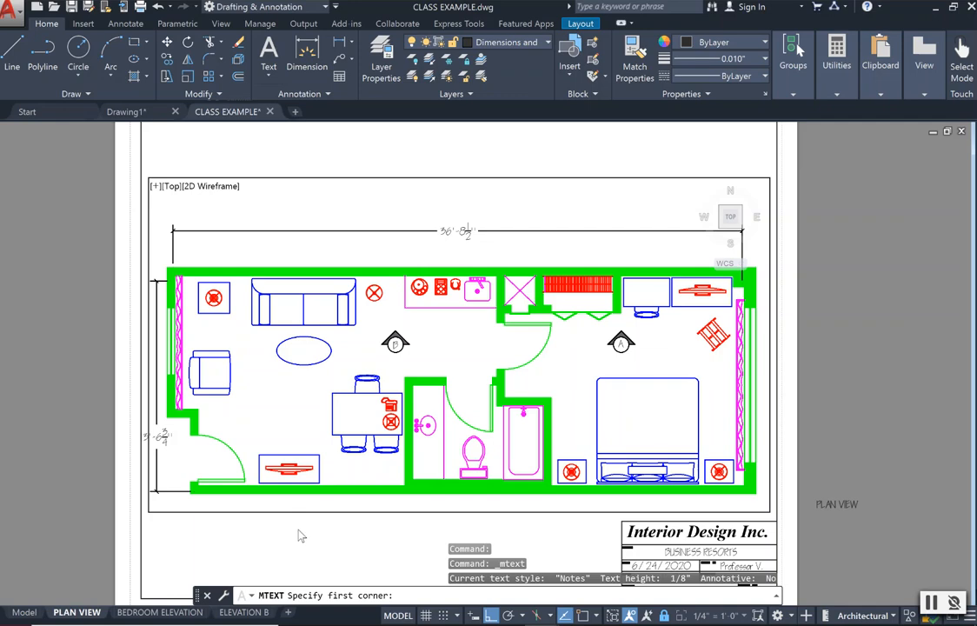
{"action": "scroll", "coordinate": [386, 549], "scroll_direction": "down", "scroll_amount": 4}
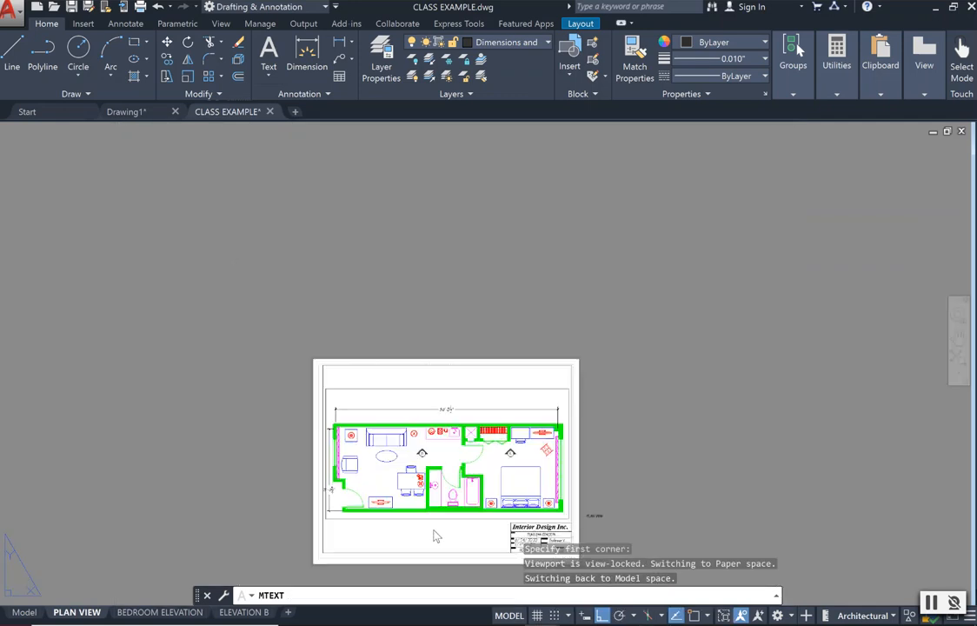
{"action": "key", "text": "Escape"}
{"action": "scroll", "coordinate": [413, 573], "scroll_direction": "up", "scroll_amount": 2}
{"action": "scroll", "coordinate": [413, 572], "scroll_direction": "up", "scroll_amount": 2}
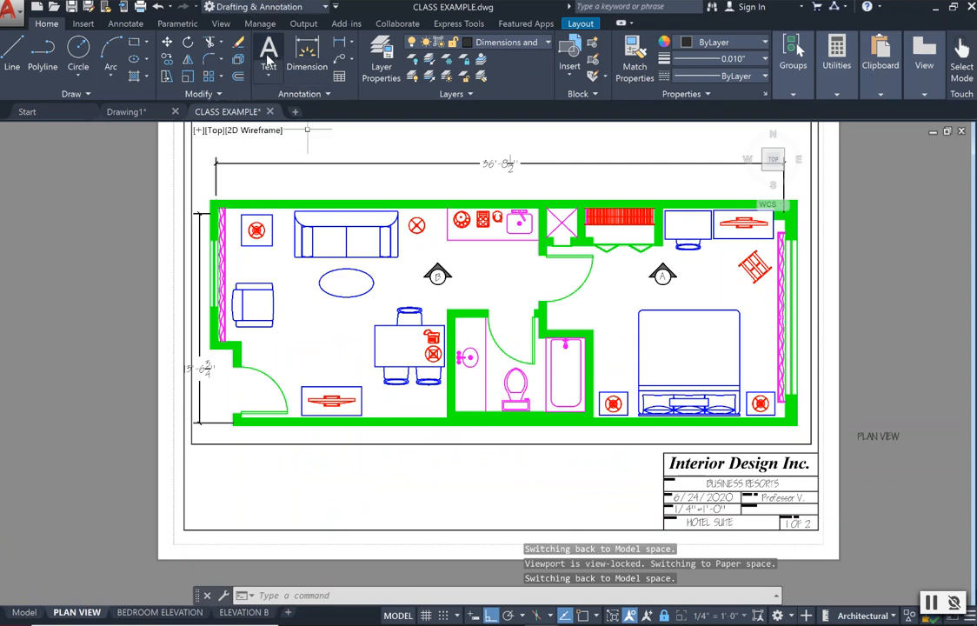
{"action": "left_click", "coordinate": [268, 76]}
{"action": "left_click", "coordinate": [271, 103]}
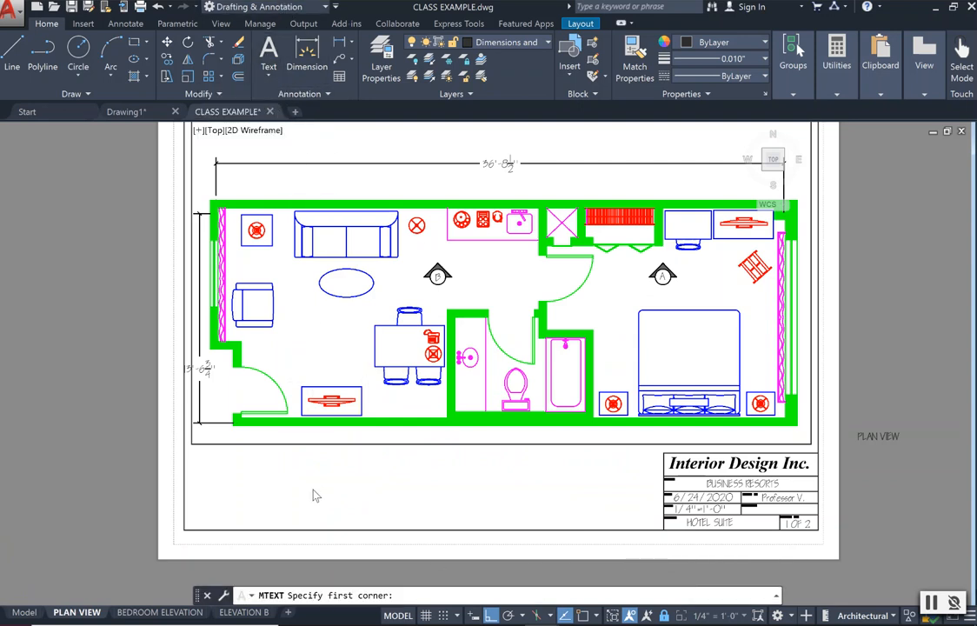
{"action": "key", "text": "Escape"}
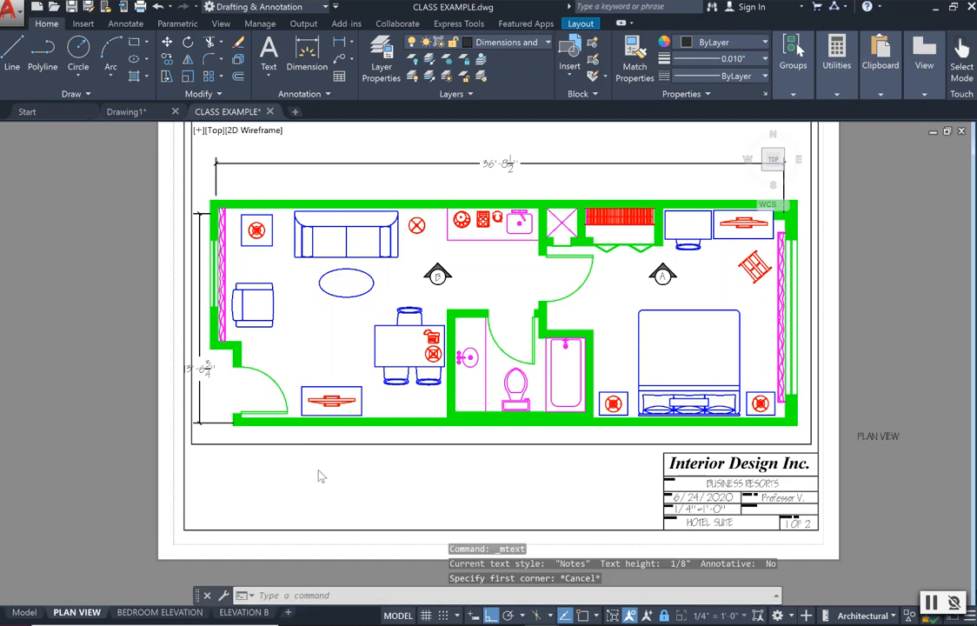
Return to paper space and place a multiline text box below the viewport, beside the title block.
{"action": "double_click", "coordinate": [317, 464]}
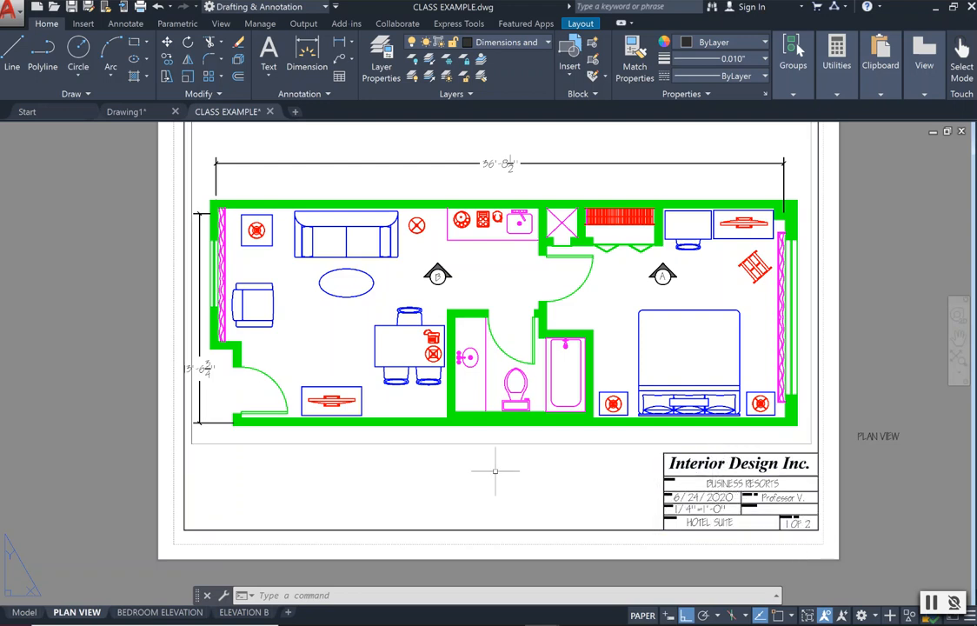
{"action": "left_click", "coordinate": [262, 78]}
{"action": "left_click", "coordinate": [243, 102]}
{"action": "left_click", "coordinate": [325, 473]}
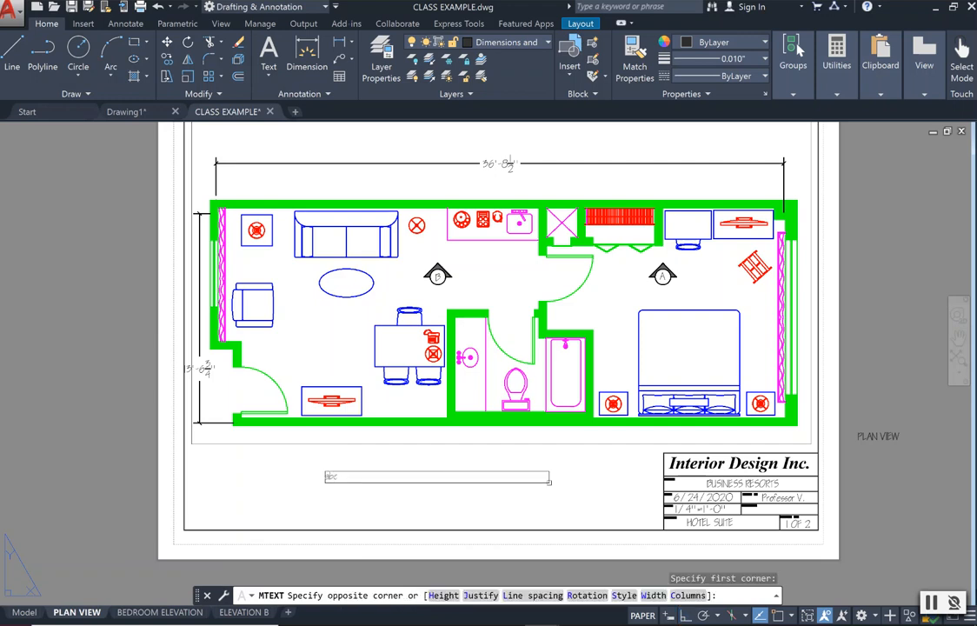
{"action": "left_click", "coordinate": [548, 482]}
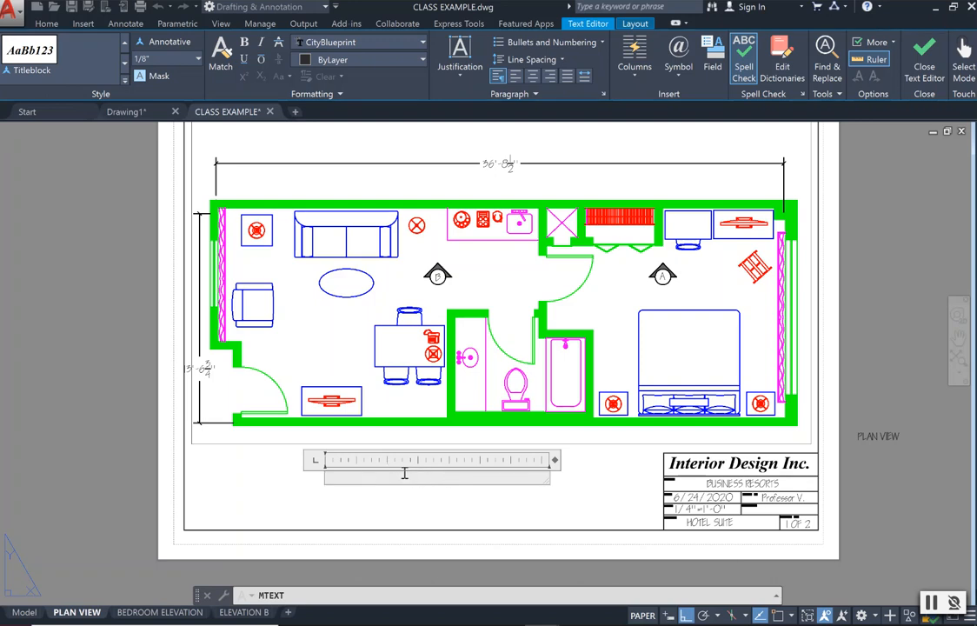
Set the text height to 1/4", enter "PLAN VIEW" as the drawing title, and finish the text.
{"action": "left_click", "coordinate": [195, 61]}
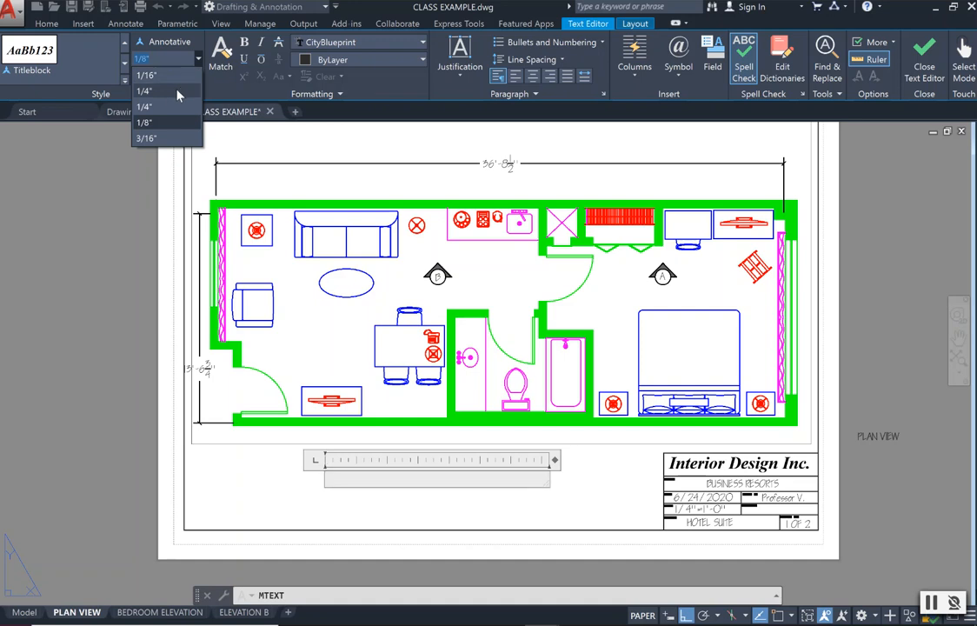
{"action": "left_click", "coordinate": [178, 92]}
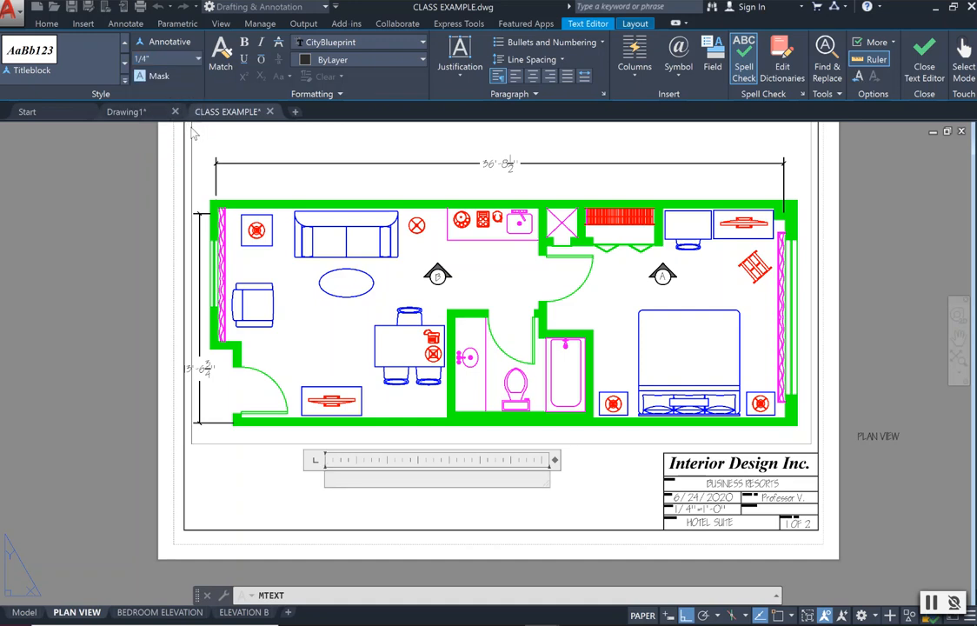
{"action": "type", "text": "PLAN"}
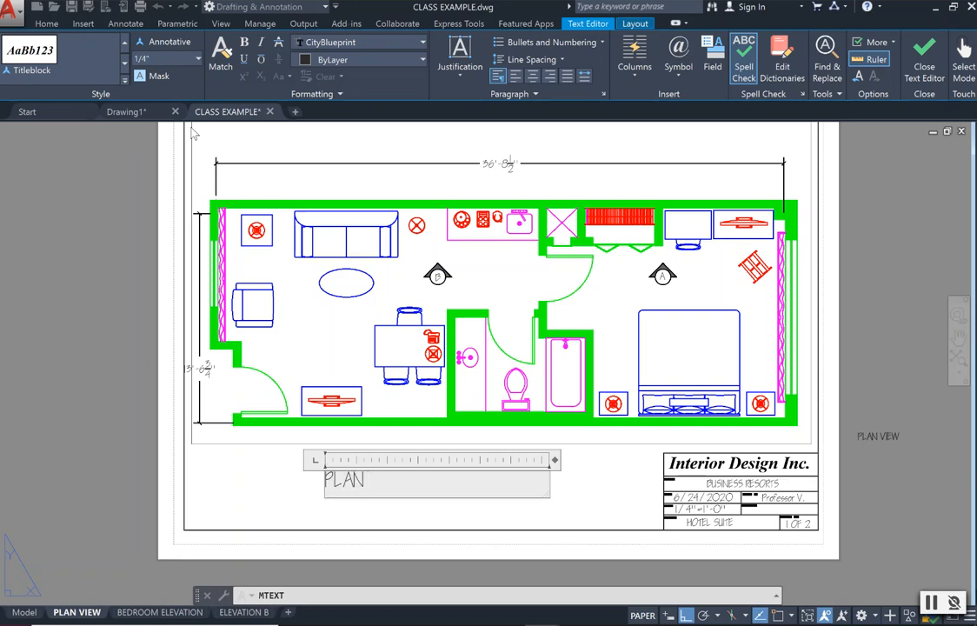
{"action": "type", "text": " VIEW"}
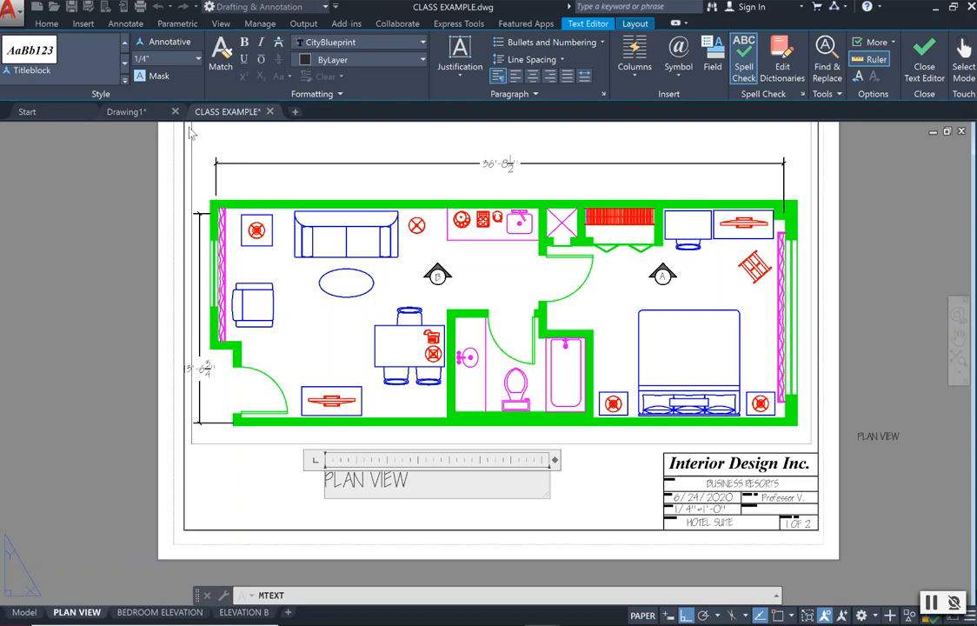
{"action": "left_click", "coordinate": [291, 484]}
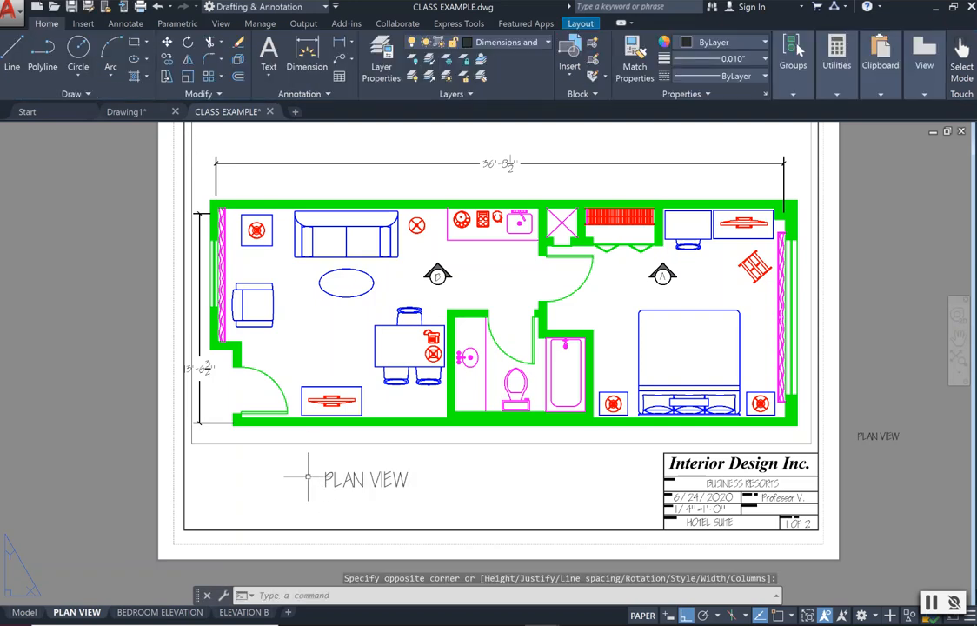
Move the PLAN VIEW title about 1 3/8" horizontally to the right, so it sits more centrally below the viewport.
{"action": "left_click", "coordinate": [384, 470]}
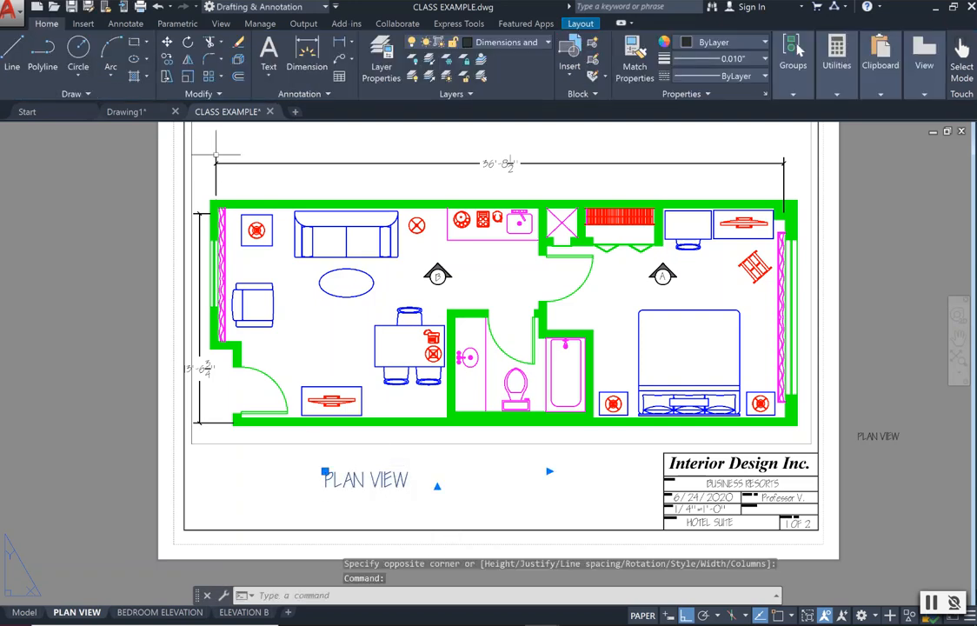
{"action": "left_click", "coordinate": [165, 41]}
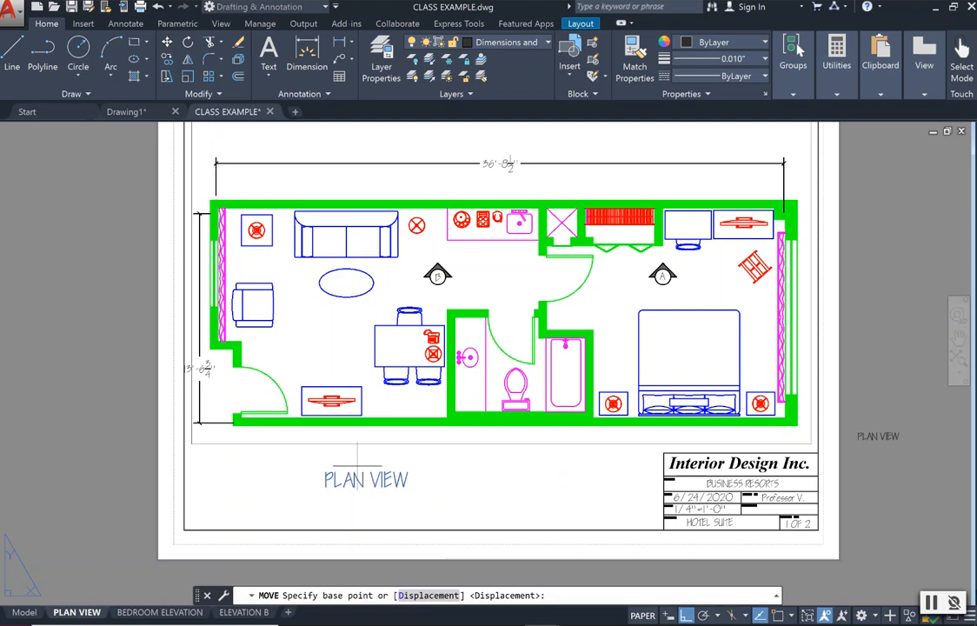
{"action": "left_click", "coordinate": [356, 466]}
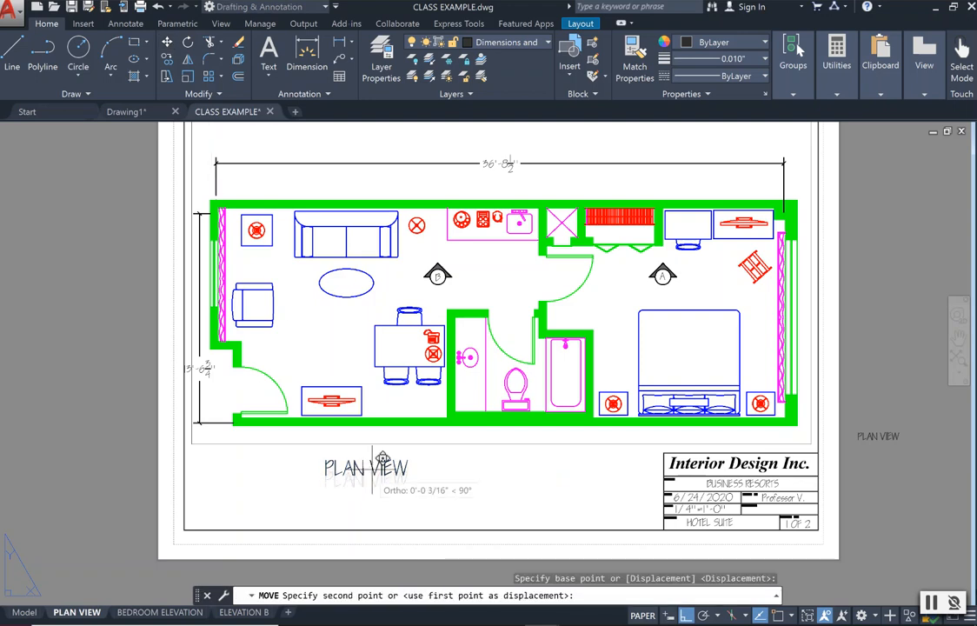
{"action": "left_click", "coordinate": [456, 453]}
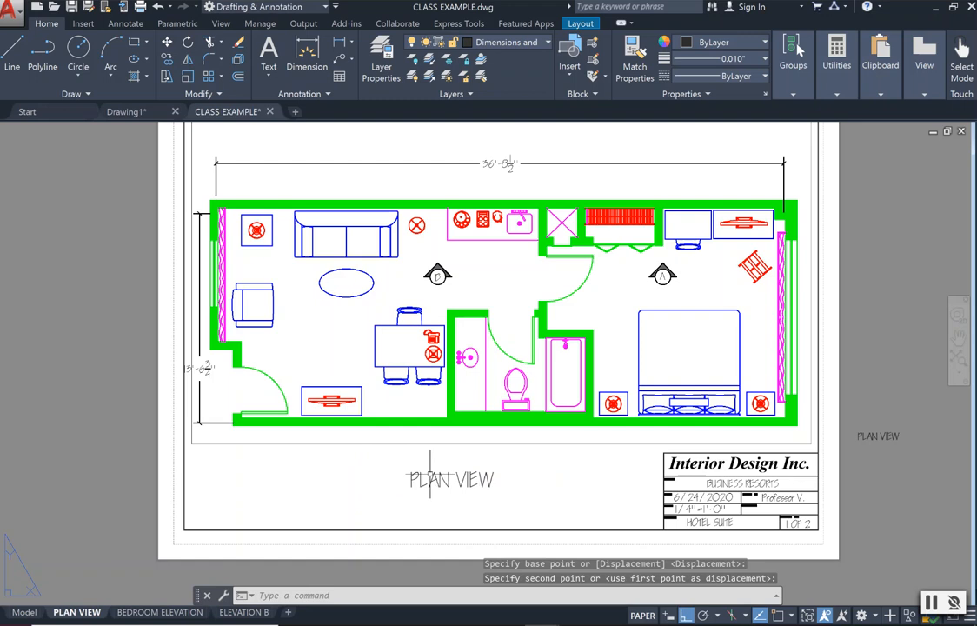
{"action": "key", "text": "Escape"}
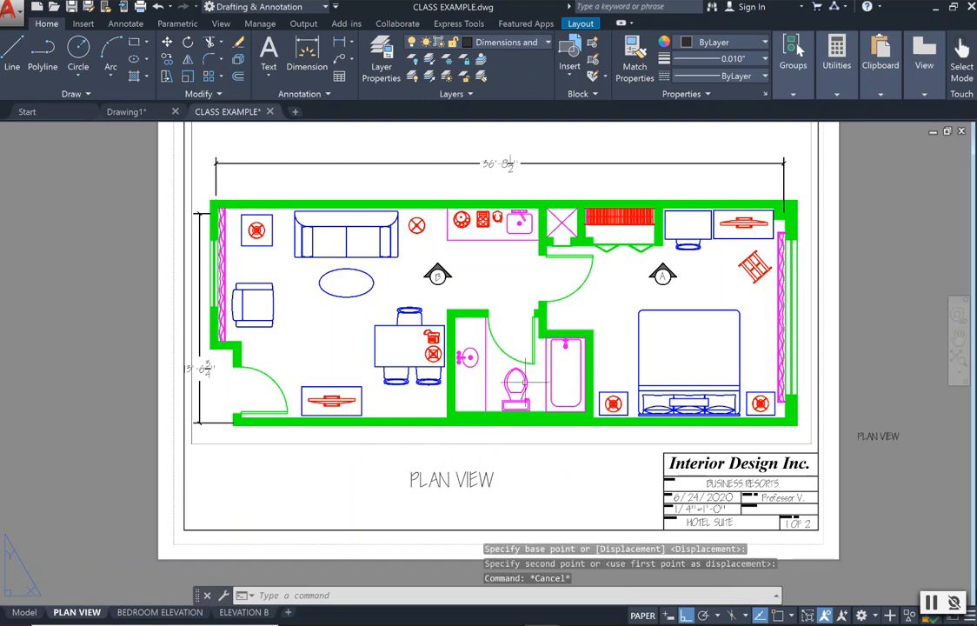
Delete the small stray PLAN VIEW text lying outside the sheet beside the title block.
{"action": "left_click", "coordinate": [895, 433]}
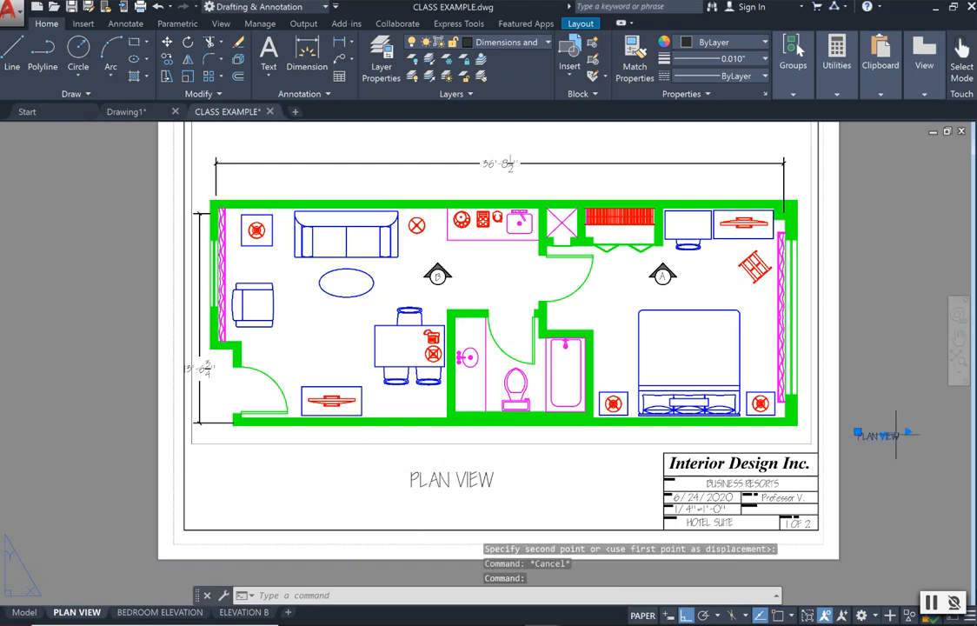
{"action": "key", "text": "Delete"}
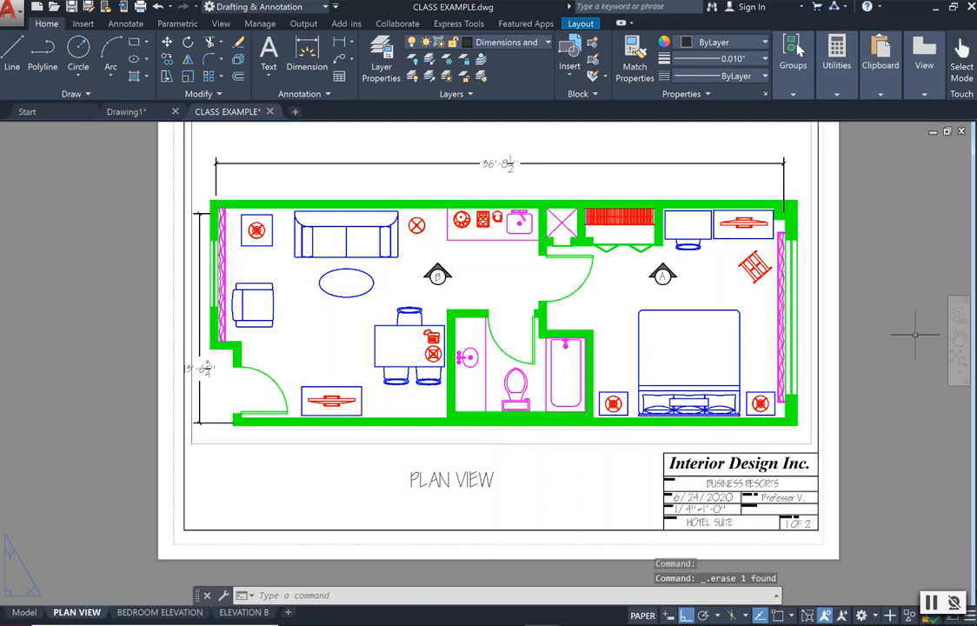
{"action": "left_click", "coordinate": [959, 339]}
{"action": "left_click_drag", "start_coordinate": [781, 292], "coordinate": [785, 331]}
{"action": "scroll", "coordinate": [801, 345], "scroll_direction": "down", "scroll_amount": 2}
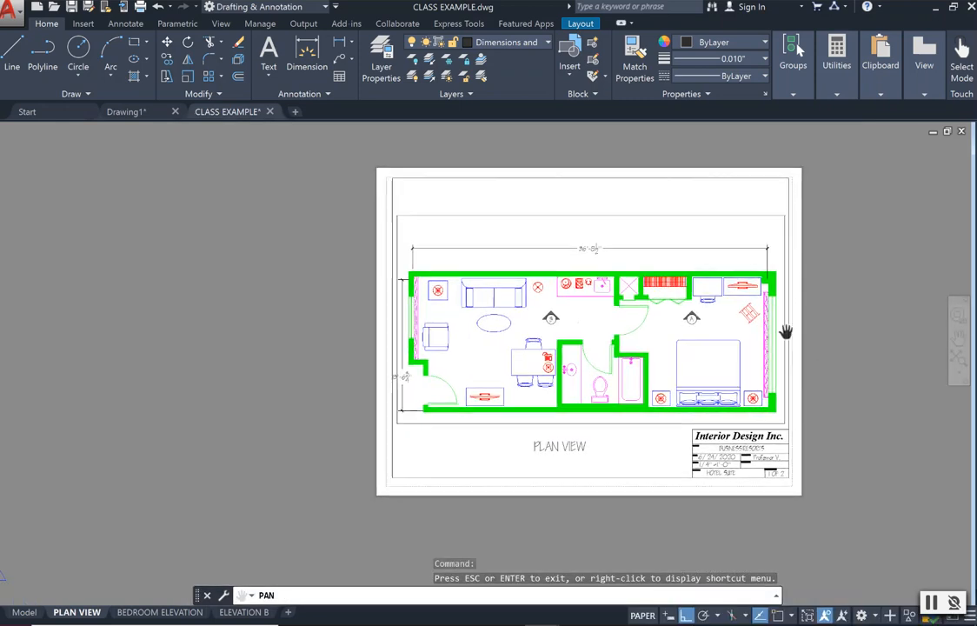
{"action": "key", "text": "Escape"}
{"action": "key", "text": "Escape"}
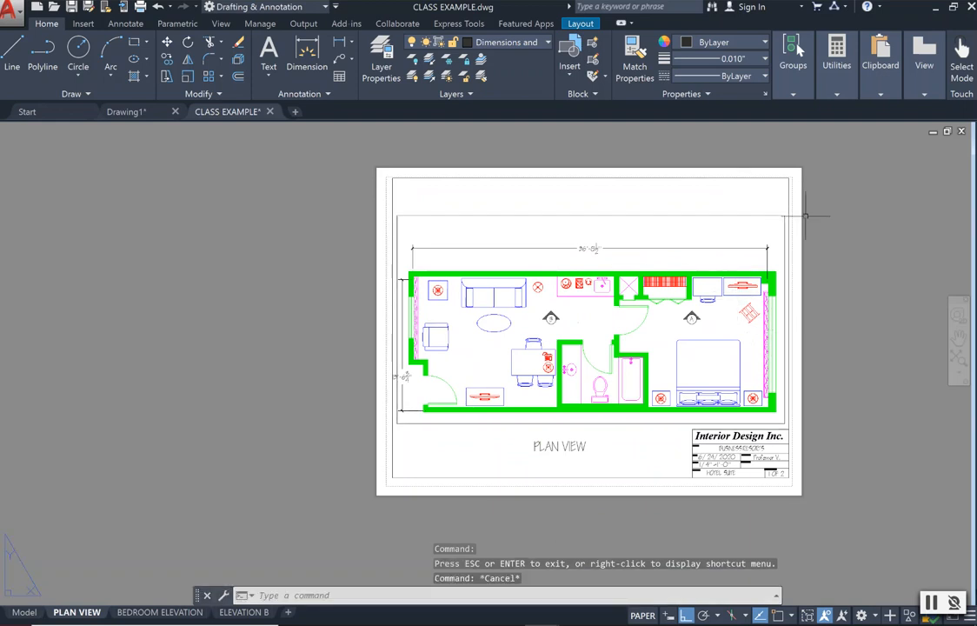
Activate the floor plan viewport, try turning off the Viewport layer to hide its border, and return to paper space.
{"action": "left_click", "coordinate": [709, 216]}
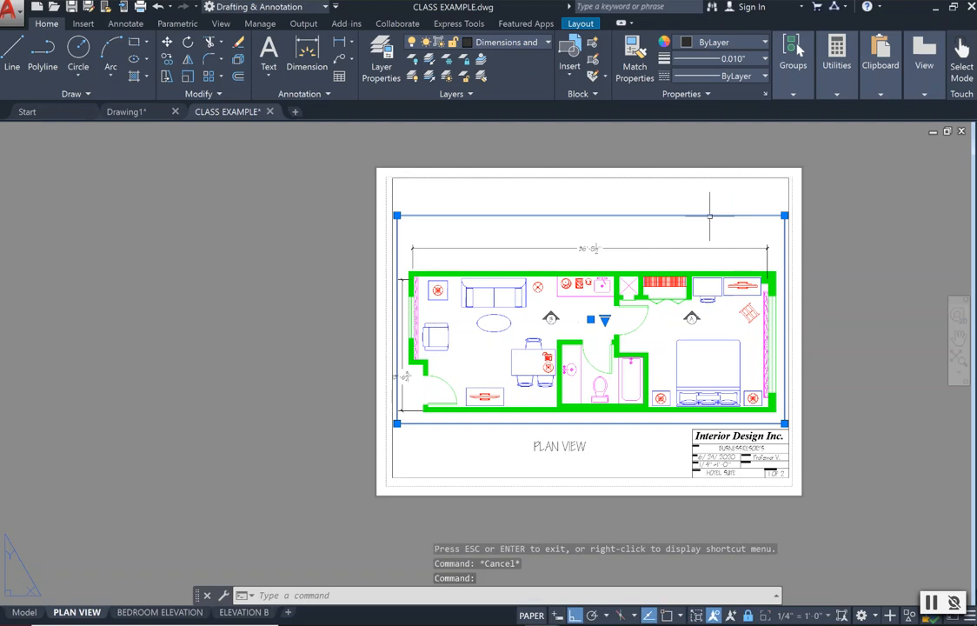
{"action": "double_click", "coordinate": [715, 221]}
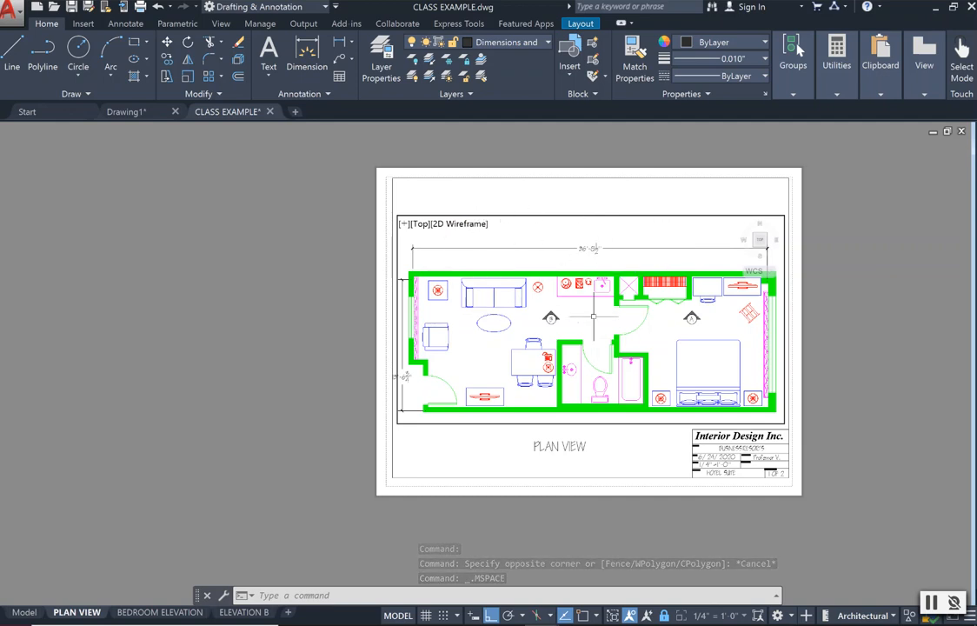
{"action": "left_click", "coordinate": [546, 42]}
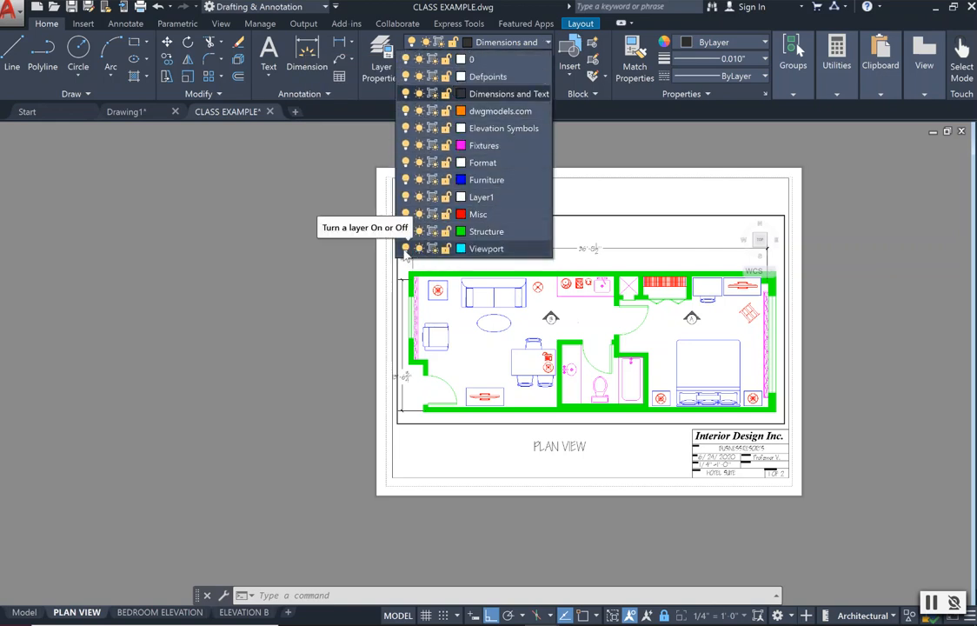
{"action": "left_click", "coordinate": [405, 248]}
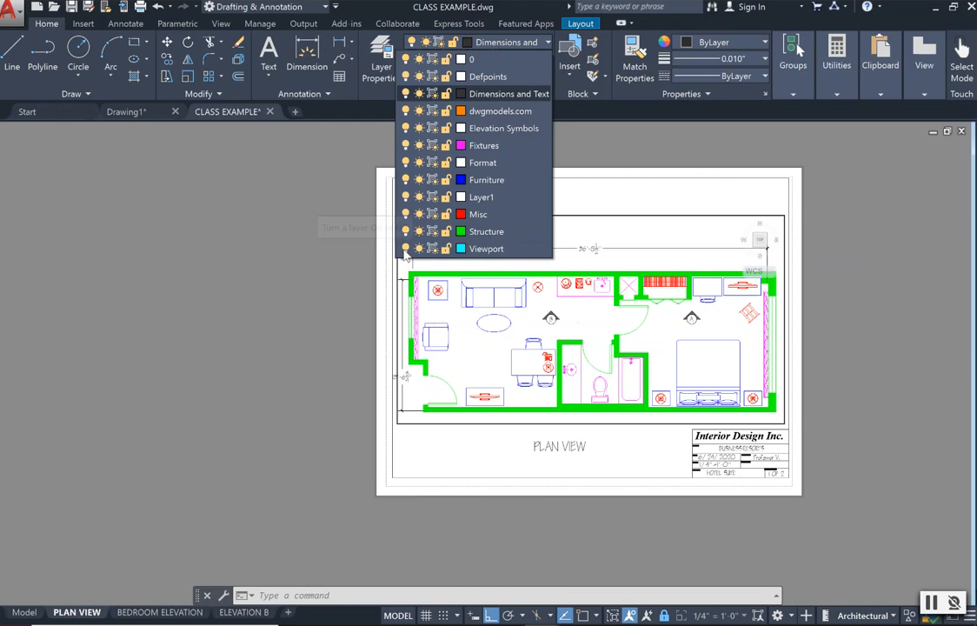
{"action": "left_click", "coordinate": [622, 198]}
{"action": "double_click", "coordinate": [623, 198]}
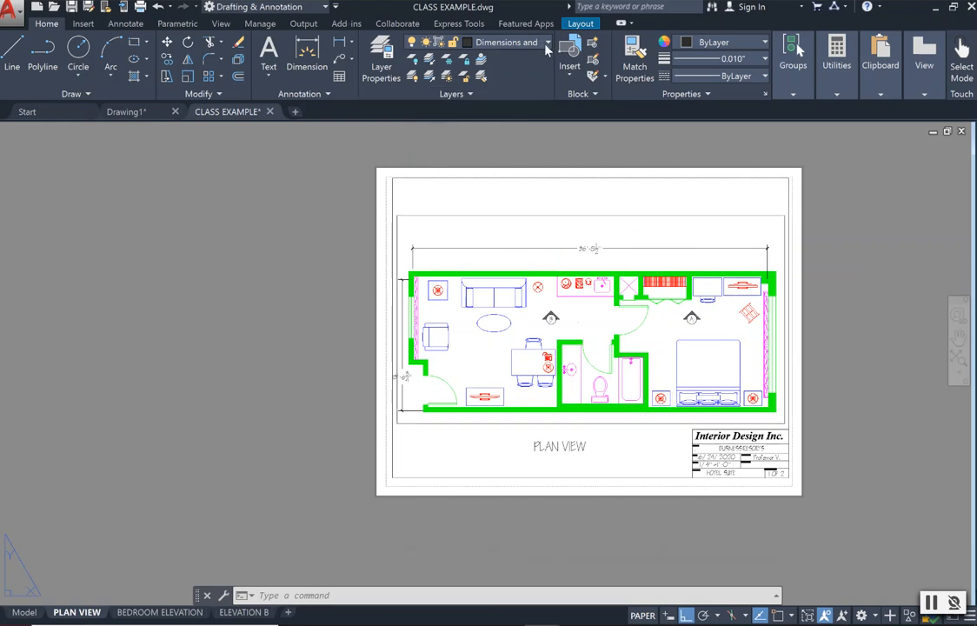
Turn the Viewport layer back on.
{"action": "left_click", "coordinate": [480, 41]}
{"action": "left_click", "coordinate": [406, 249]}
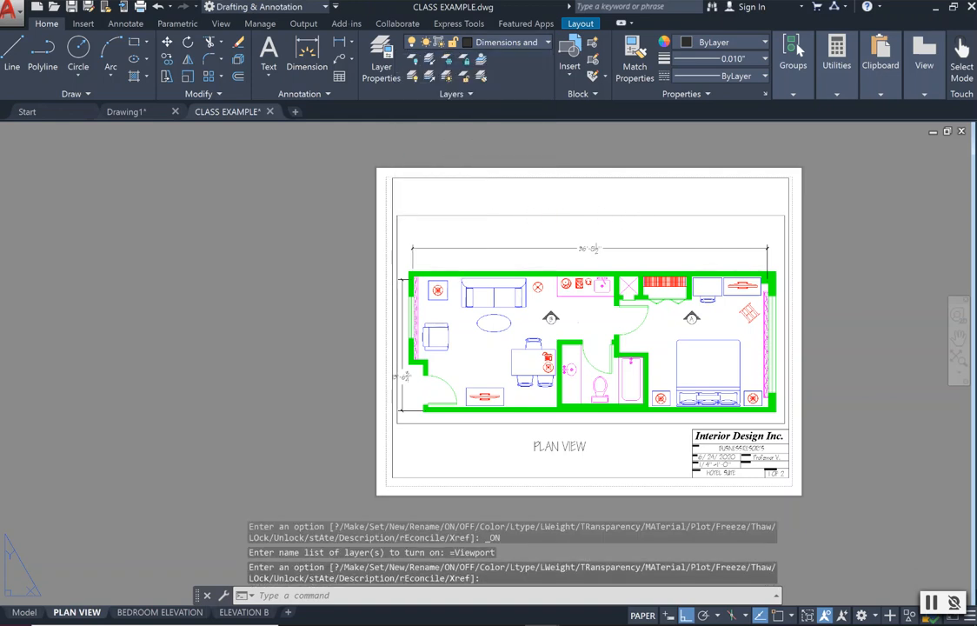
{"action": "left_click", "coordinate": [957, 337]}
{"action": "left_click_drag", "start_coordinate": [800, 331], "coordinate": [676, 283]}
{"action": "key", "text": "Escape"}
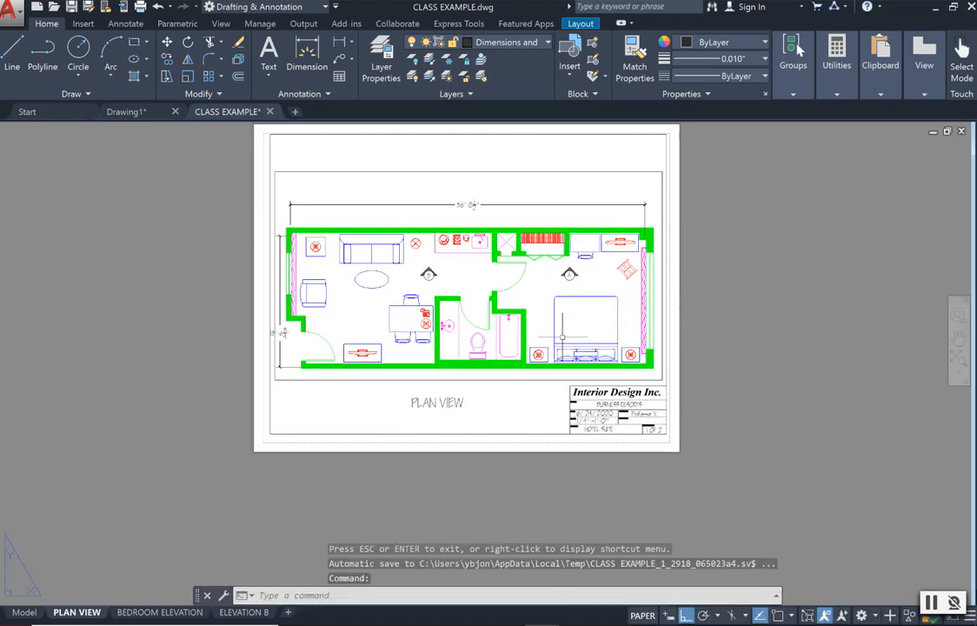
Switch to the BEDROOM ELEVATION layout and check the scale and lock state of the Elevation A viewport.
{"action": "left_click", "coordinate": [196, 613]}
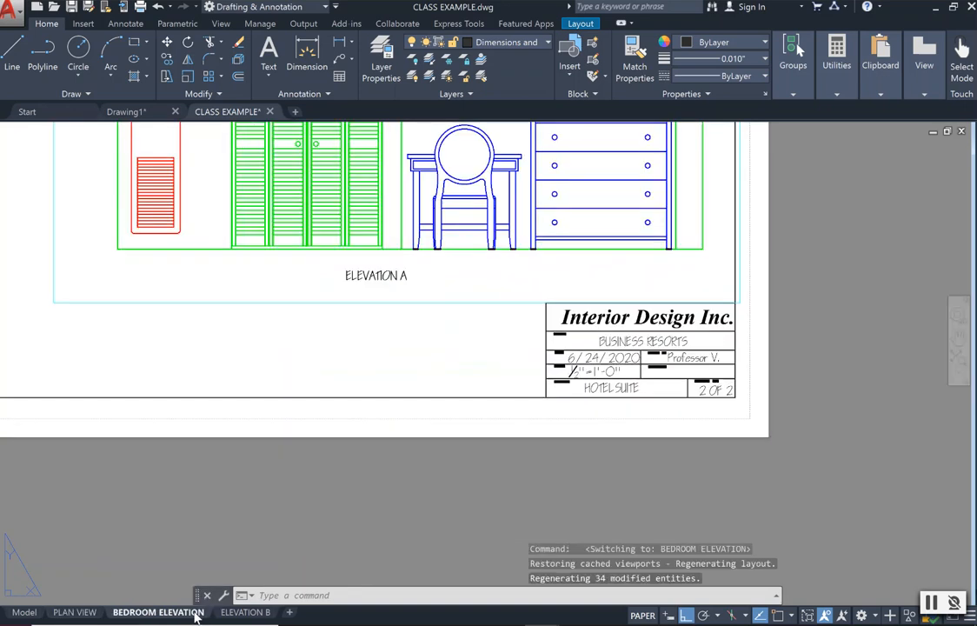
{"action": "scroll", "coordinate": [338, 392], "scroll_direction": "down", "scroll_amount": 2}
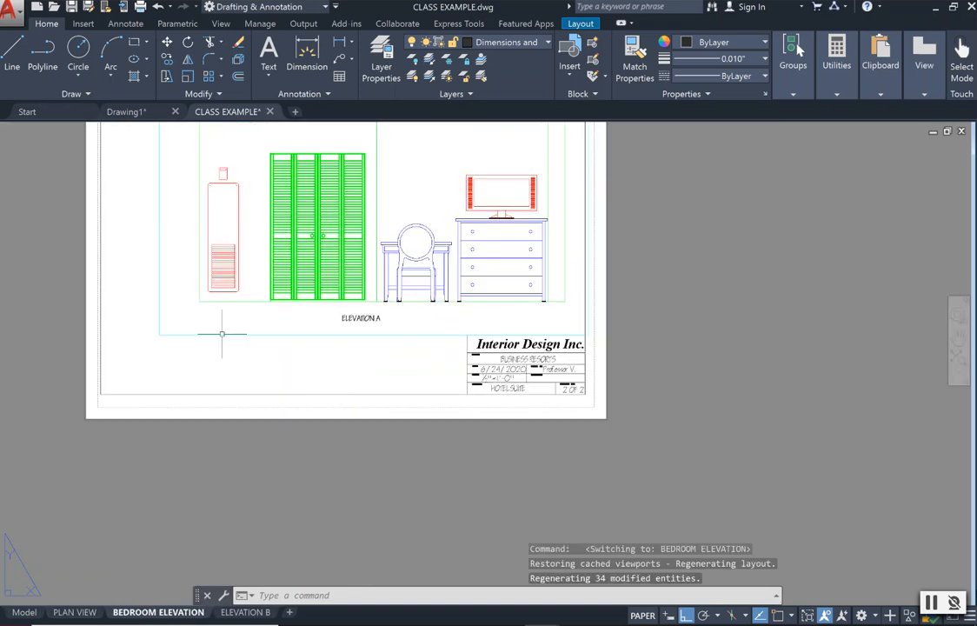
{"action": "left_click", "coordinate": [177, 334]}
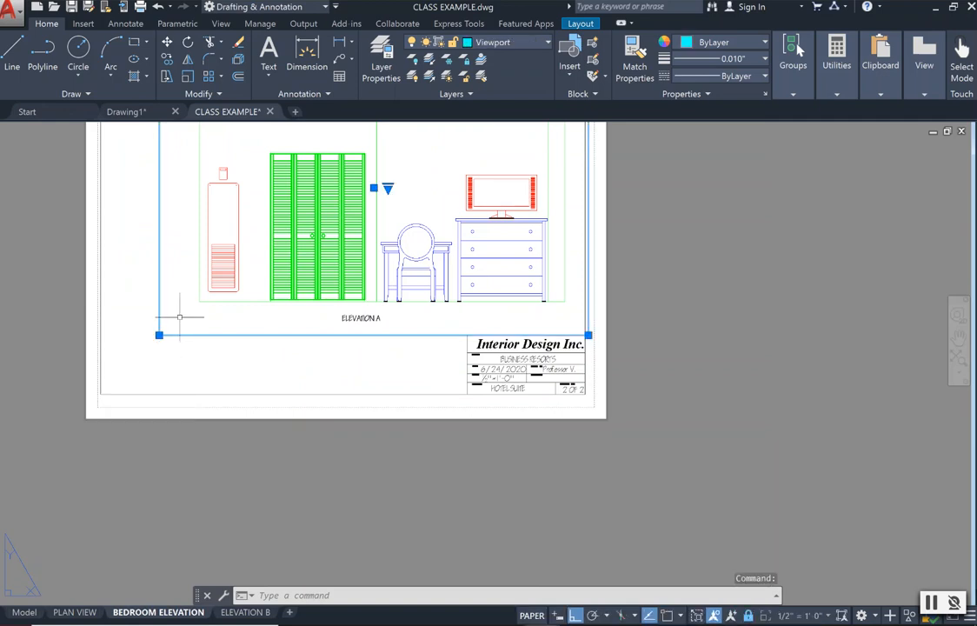
{"action": "left_click", "coordinate": [180, 315]}
{"action": "key", "text": "Escape"}
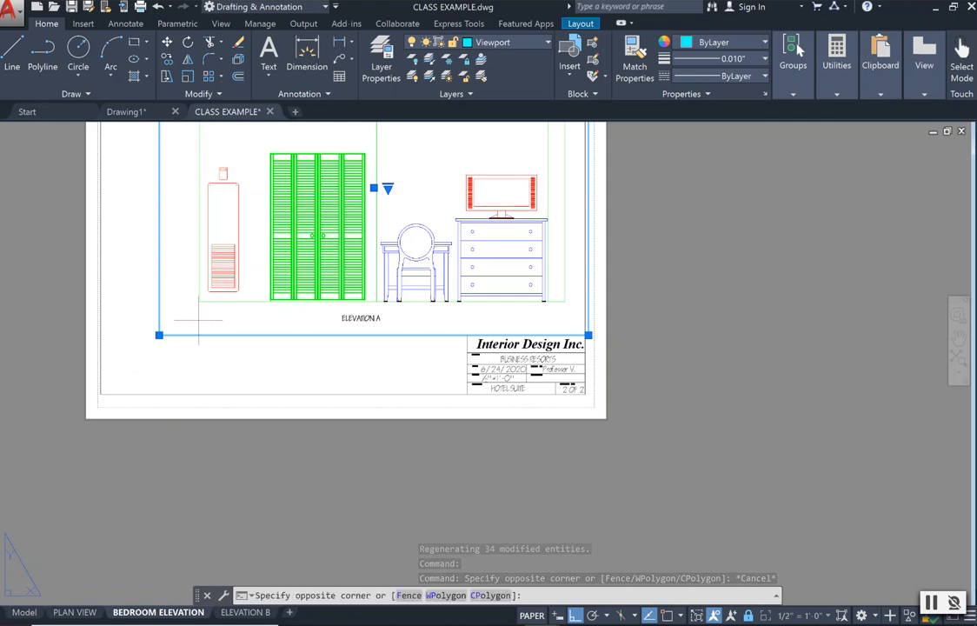
{"action": "double_click", "coordinate": [198, 321]}
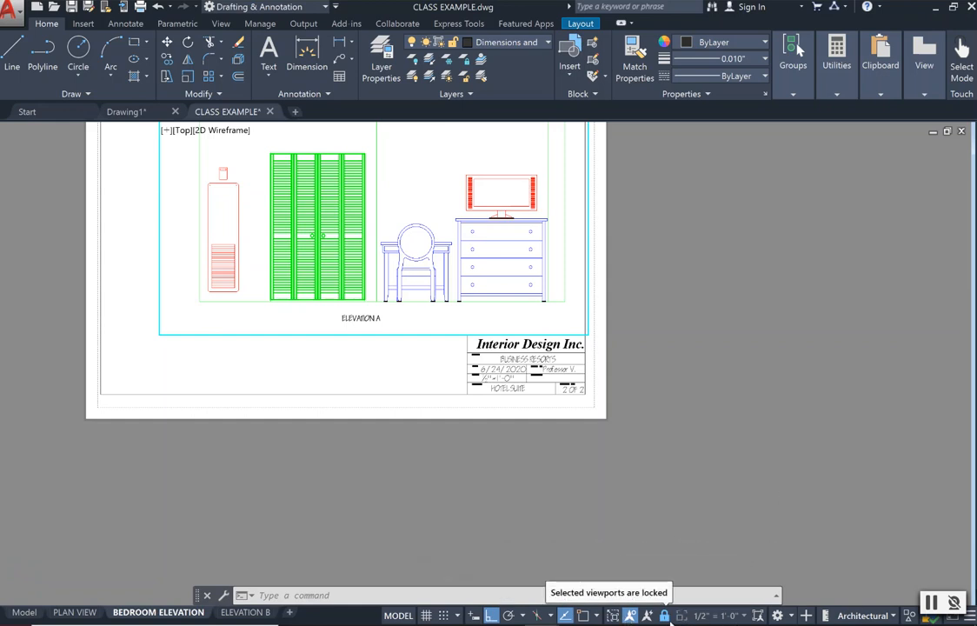
Test the Elevation A viewport lock by zooming the sheet in and out.
{"action": "double_click", "coordinate": [127, 218]}
{"action": "scroll", "coordinate": [294, 226], "scroll_direction": "down", "scroll_amount": 2}
{"action": "scroll", "coordinate": [294, 227], "scroll_direction": "up", "scroll_amount": 4}
{"action": "scroll", "coordinate": [293, 227], "scroll_direction": "down", "scroll_amount": 2}
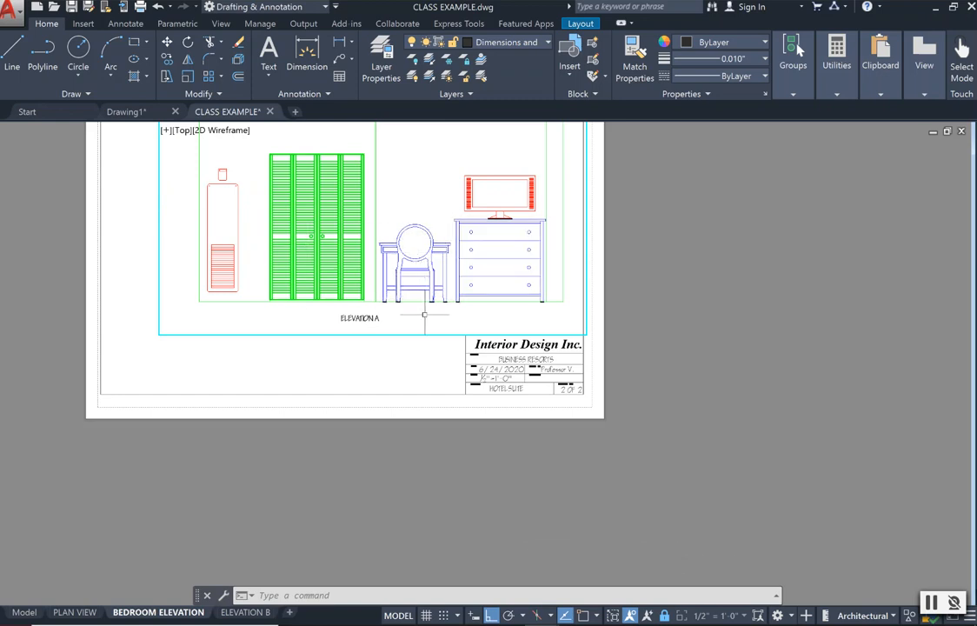
{"action": "key", "text": "Escape"}
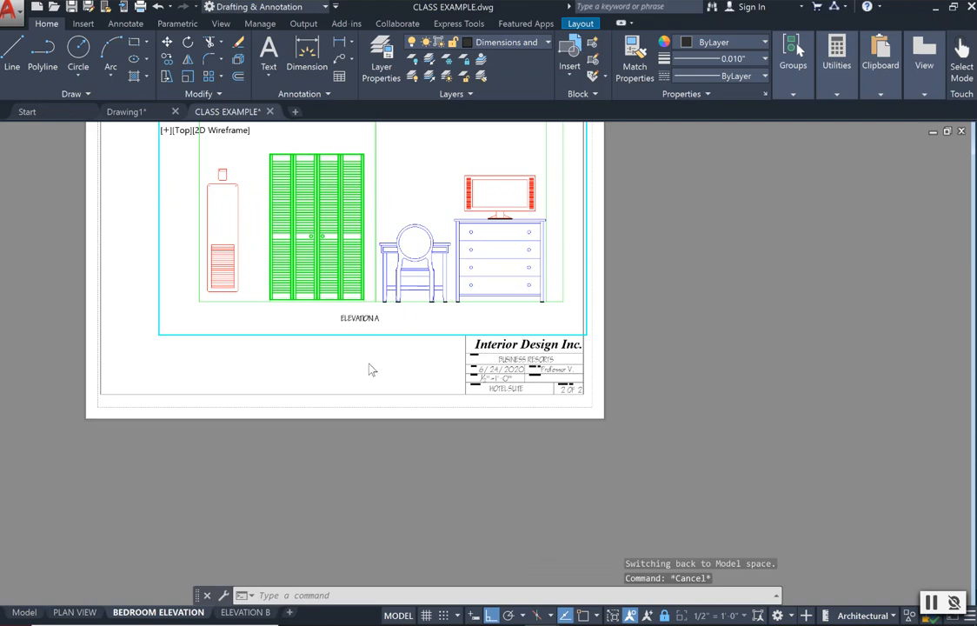
Return to paper space and bring the whole bedroom elevation sheet into view.
{"action": "double_click", "coordinate": [697, 295]}
{"action": "left_click", "coordinate": [292, 358]}
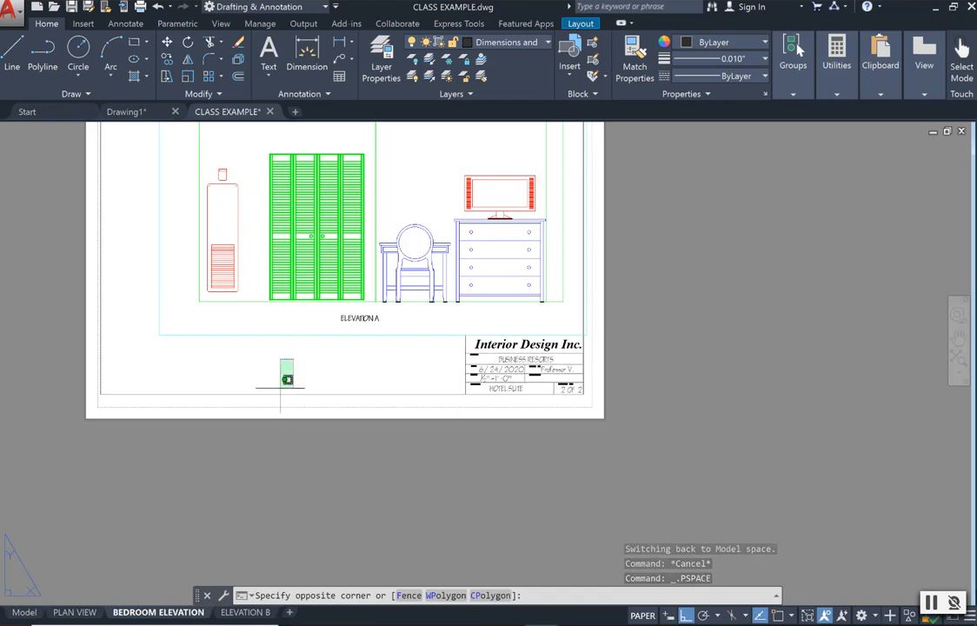
{"action": "key", "text": "Escape"}
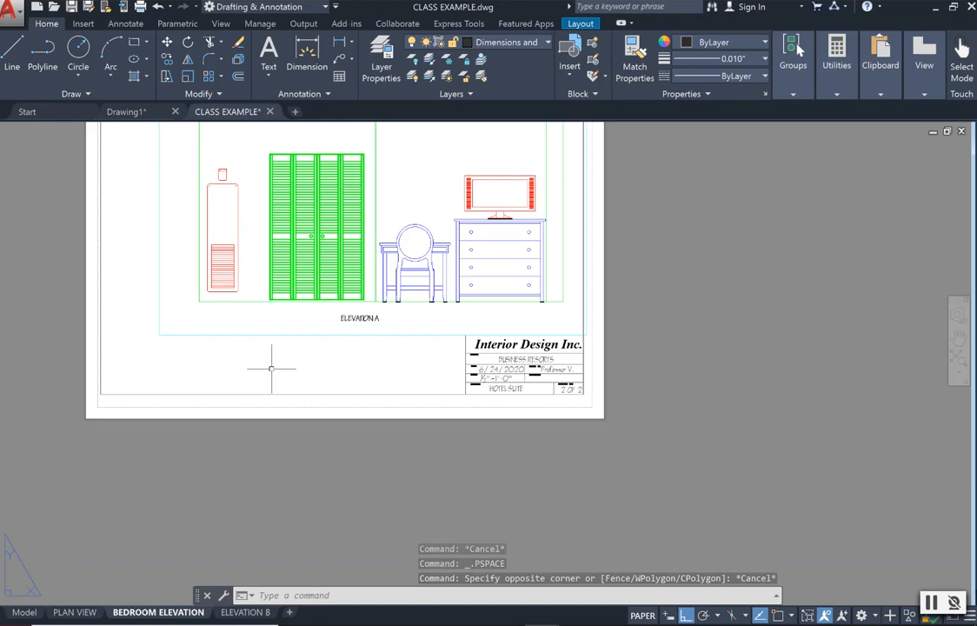
{"action": "left_click", "coordinate": [958, 335]}
{"action": "left_click_drag", "start_coordinate": [516, 288], "coordinate": [648, 417]}
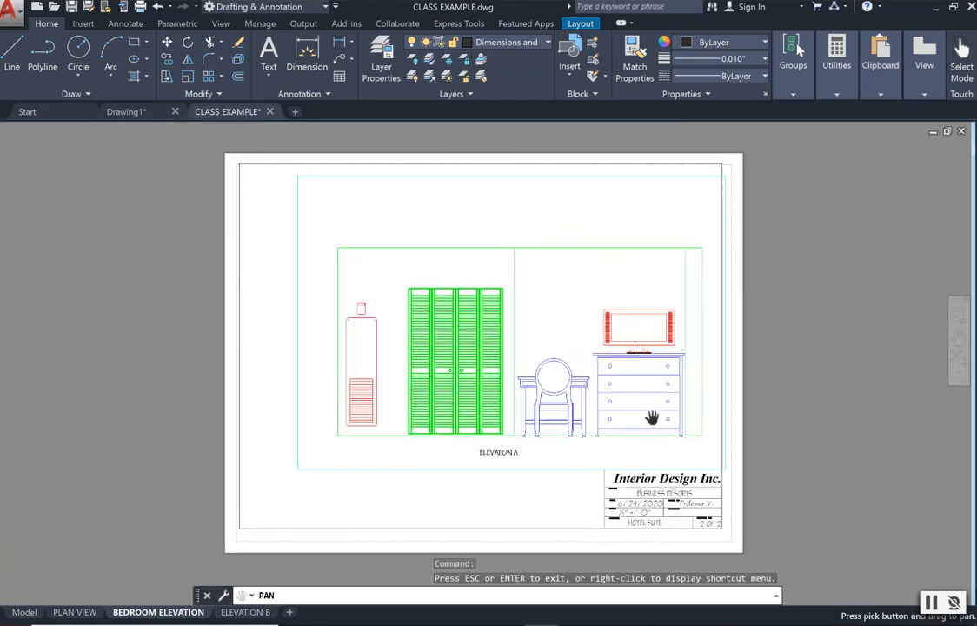
{"action": "key", "text": "Escape"}
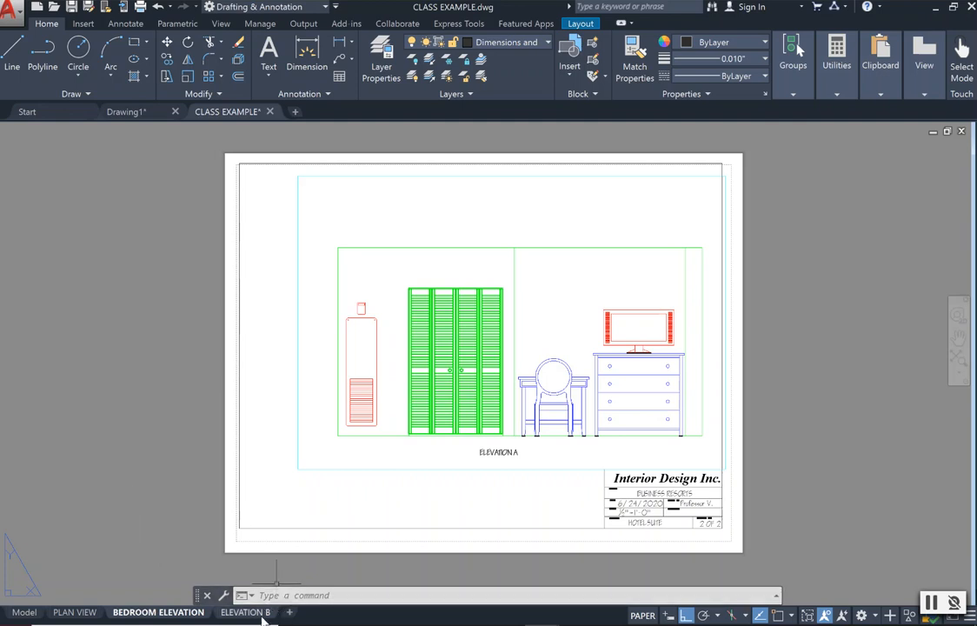
On the ELEVATION B layout, create a rectangular viewport with MVIEW, just inside the sheet border and ending above the title block.
{"action": "mouse_move", "coordinate": [262, 615]}
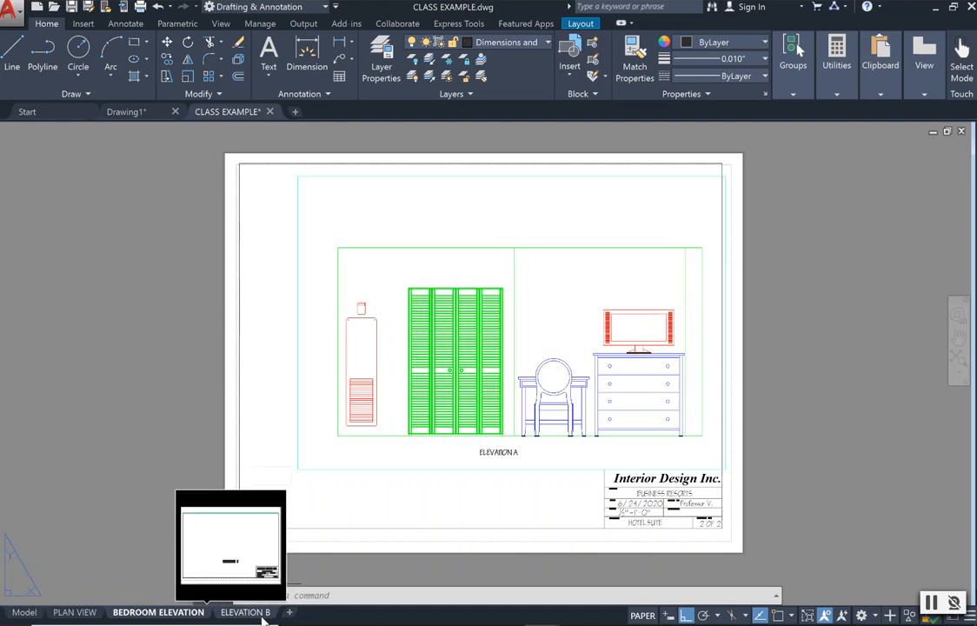
{"action": "left_click", "coordinate": [261, 615]}
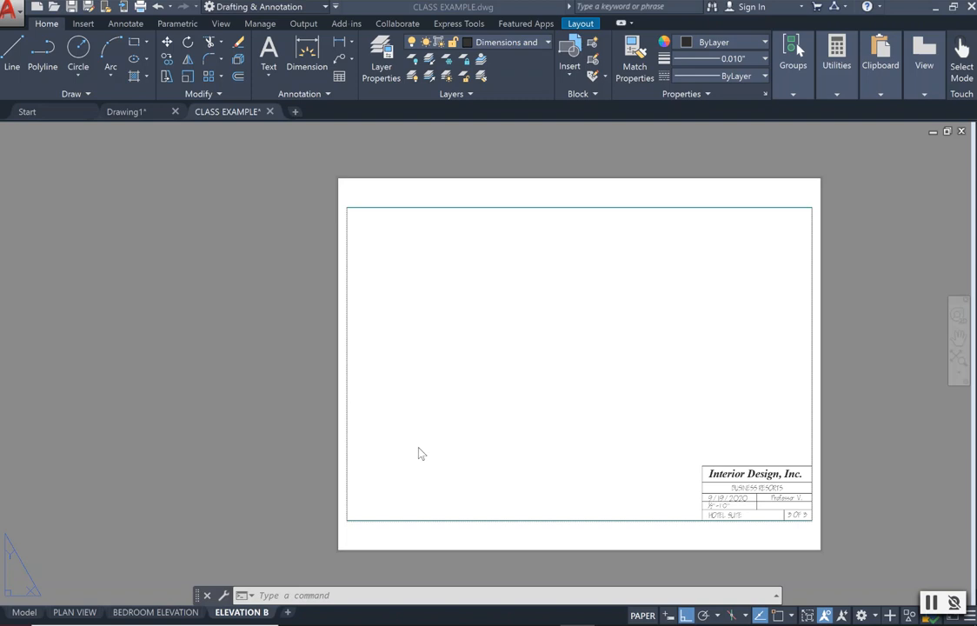
{"action": "left_click", "coordinate": [322, 596]}
{"action": "type", "text": "MVIEW"}
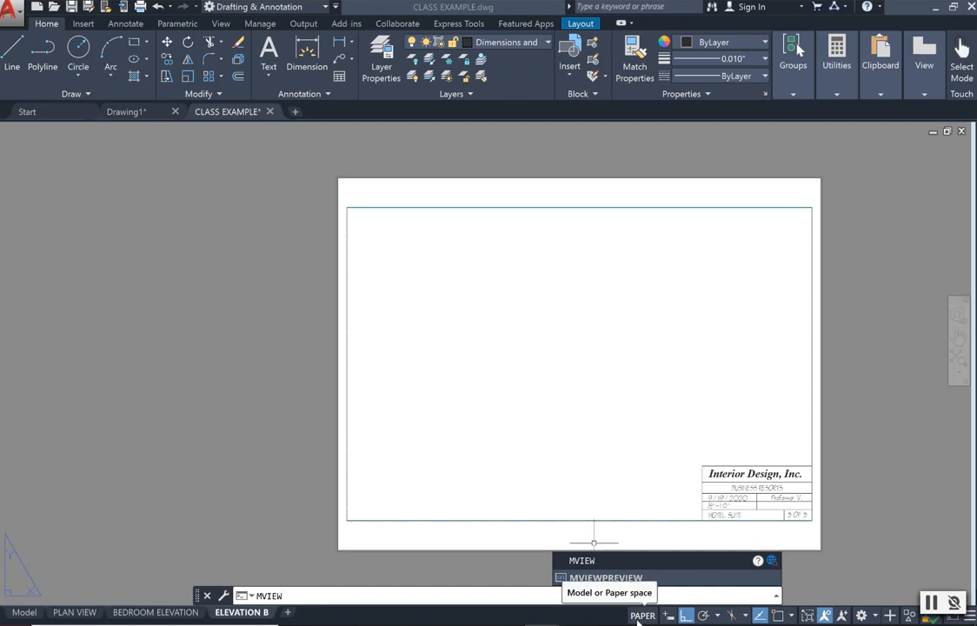
{"action": "key", "text": "Return"}
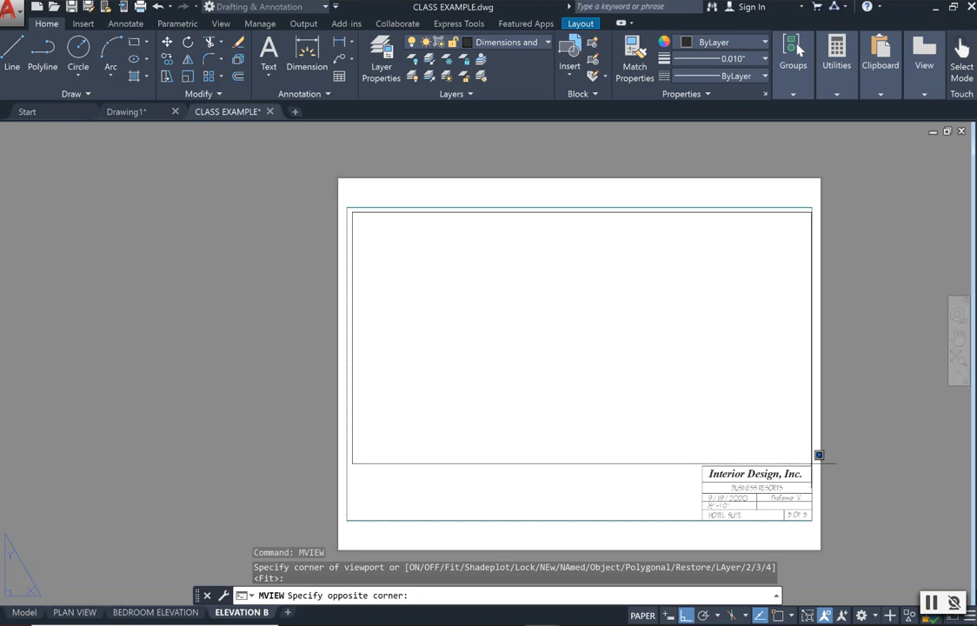
{"action": "left_click", "coordinate": [809, 461]}
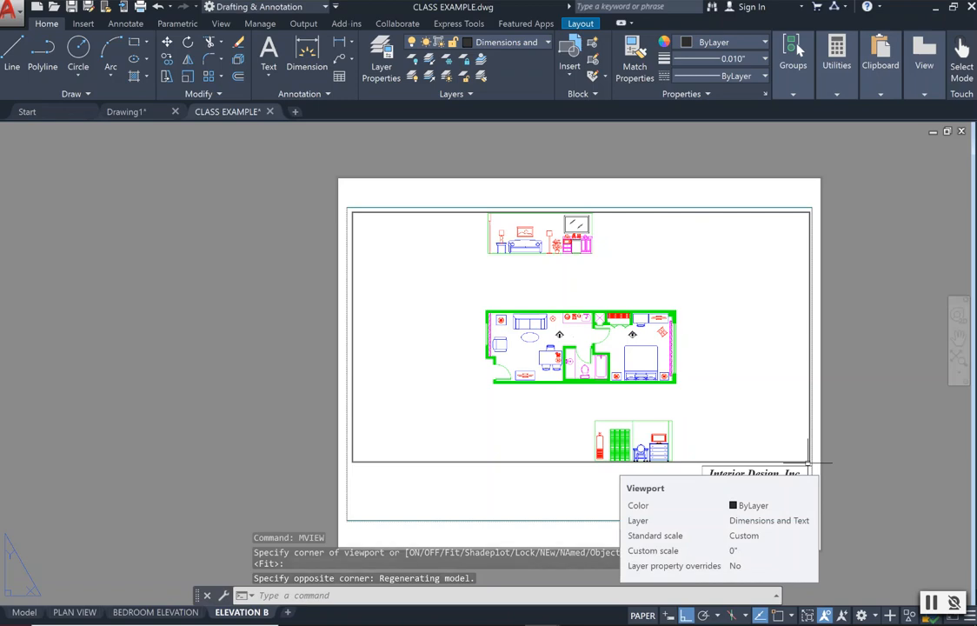
{"action": "scroll", "coordinate": [809, 461], "scroll_direction": "up", "scroll_amount": 4}
{"action": "scroll", "coordinate": [374, 257], "scroll_direction": "down", "scroll_amount": 5}
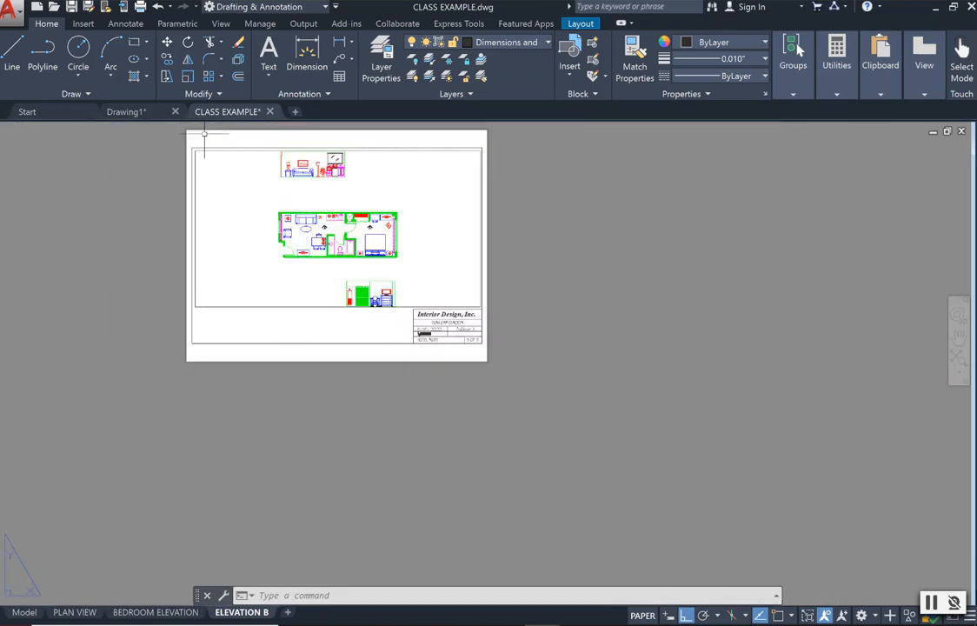
{"action": "scroll", "coordinate": [204, 130], "scroll_direction": "up", "scroll_amount": 2}
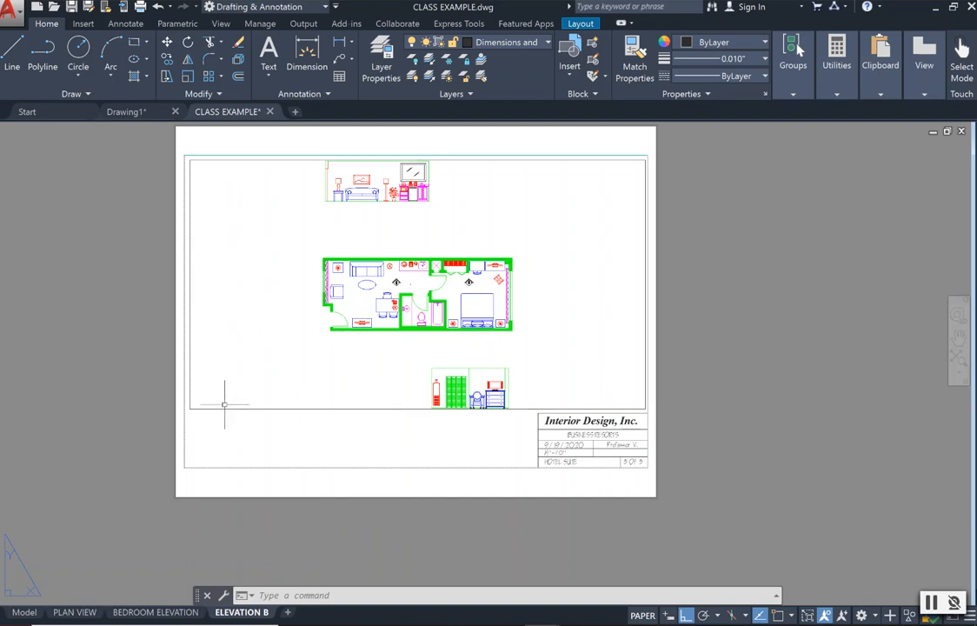
{"action": "mouse_move", "coordinate": [225, 407]}
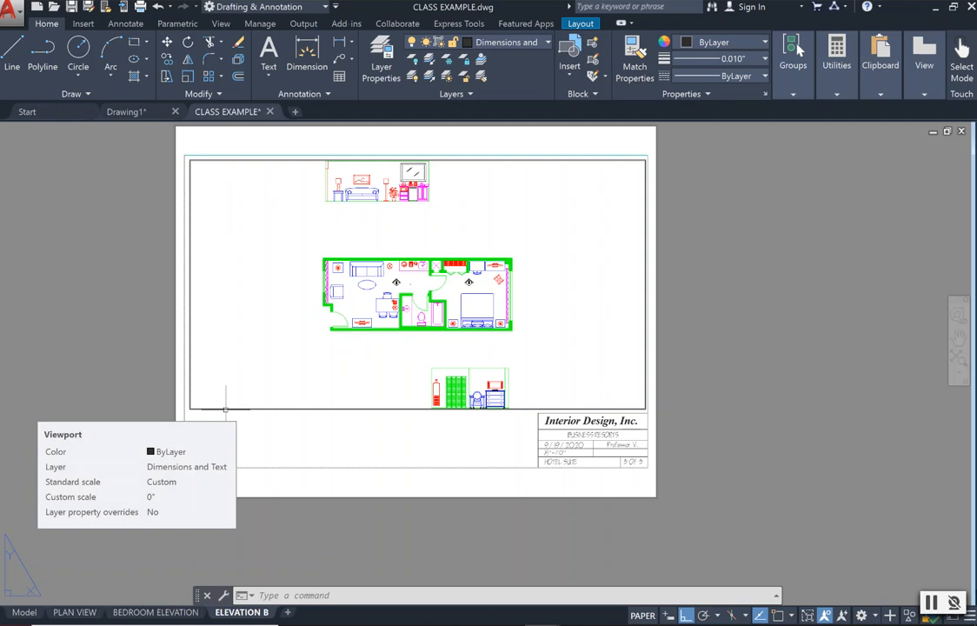
Select the viewport on the ELEVATION B layout and check its current scale.
{"action": "left_click", "coordinate": [225, 408]}
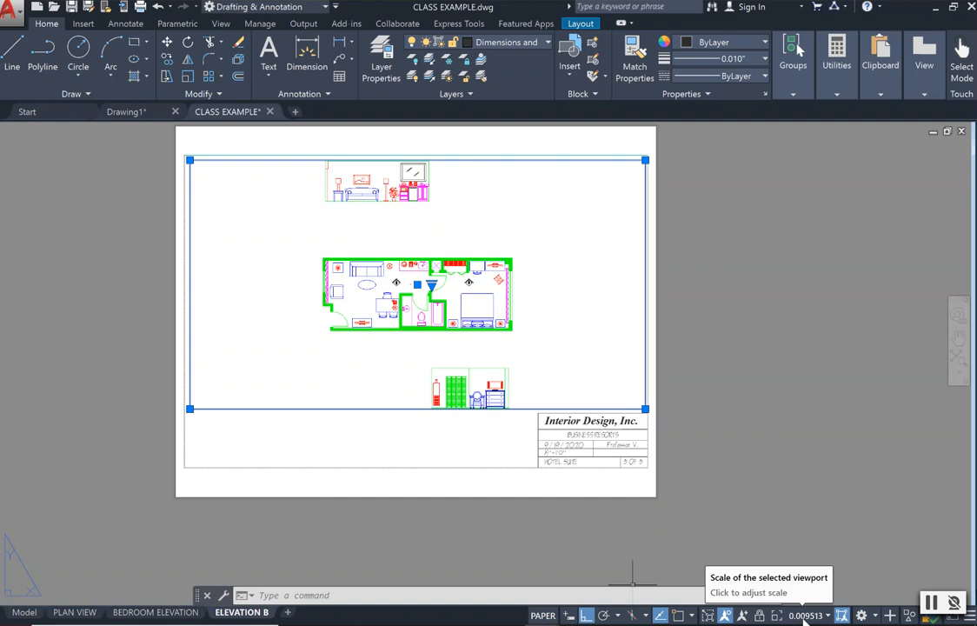
{"action": "key", "text": "Escape"}
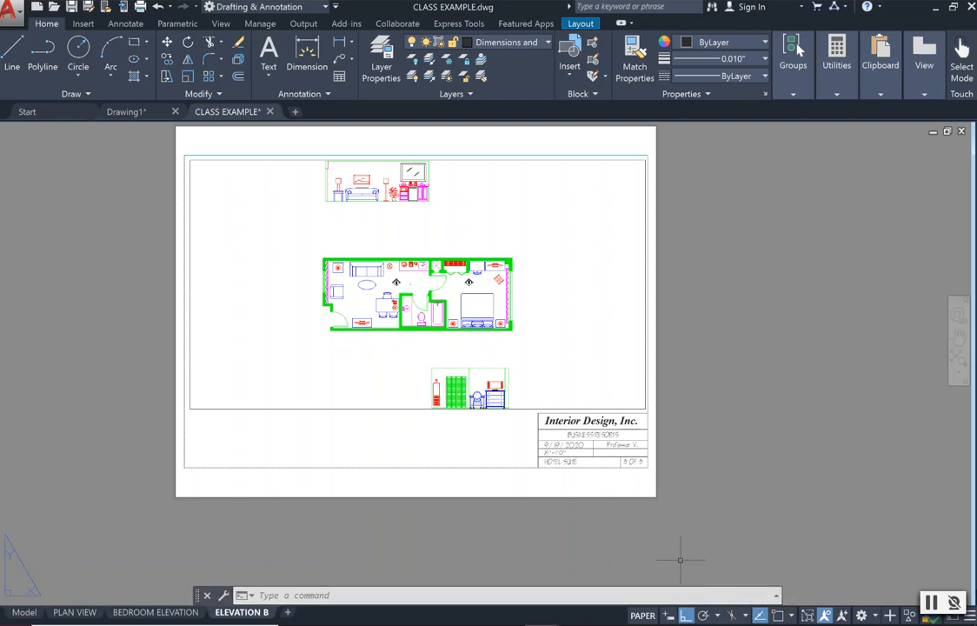
{"action": "left_click", "coordinate": [332, 408]}
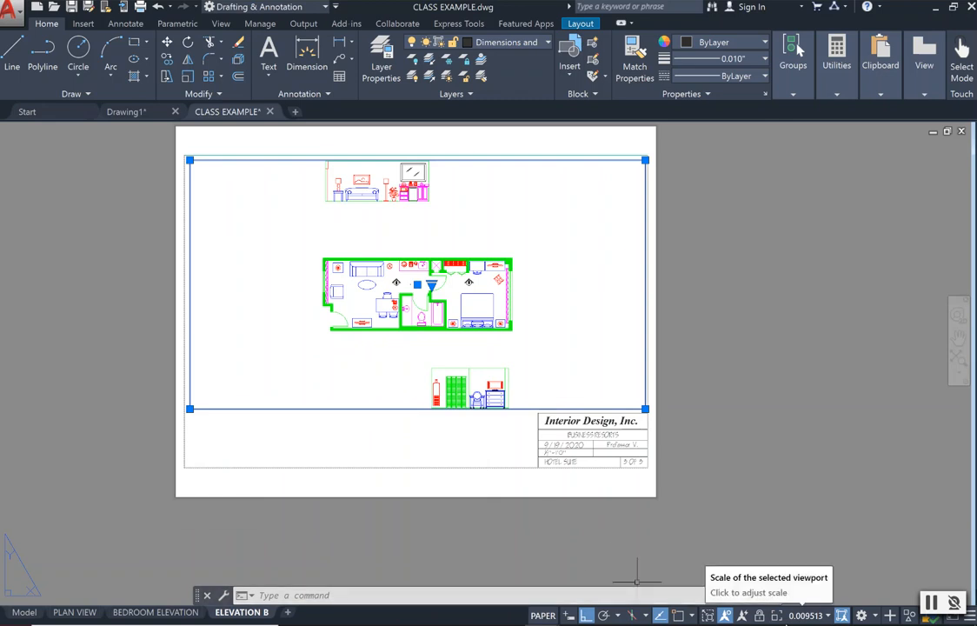
{"action": "scroll", "coordinate": [356, 360], "scroll_direction": "down", "scroll_amount": 1}
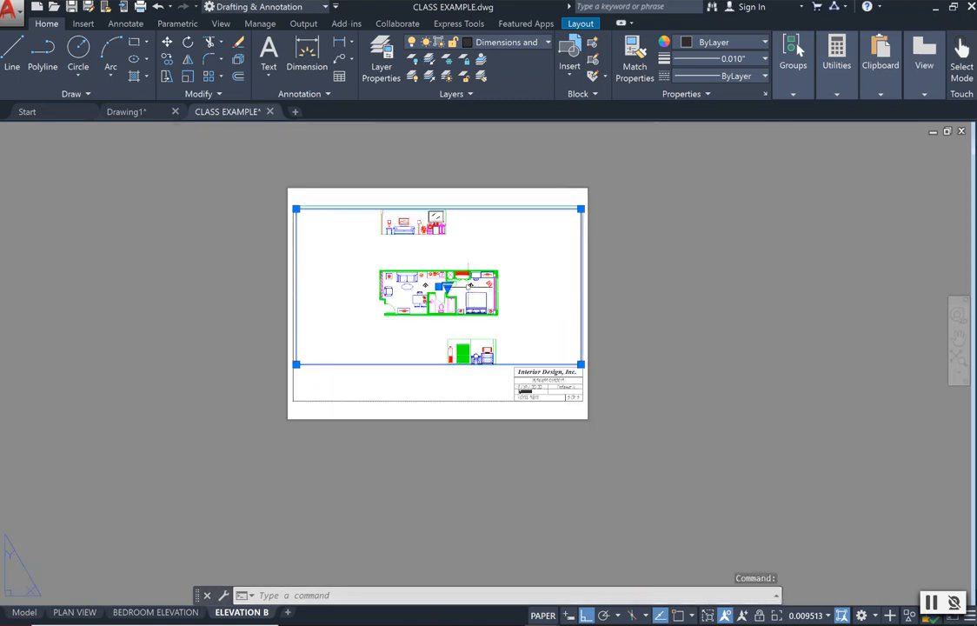
{"action": "scroll", "coordinate": [355, 359], "scroll_direction": "up", "scroll_amount": 2}
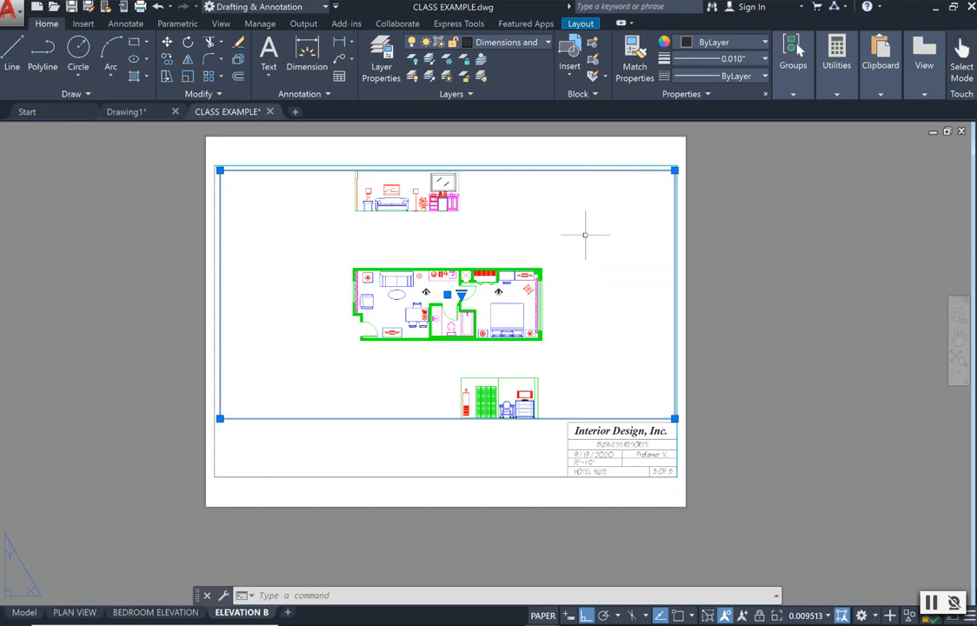
Activate model space inside the ELEVATION B viewport.
{"action": "left_click", "coordinate": [582, 271]}
{"action": "left_click", "coordinate": [578, 275]}
{"action": "double_click", "coordinate": [579, 275]}
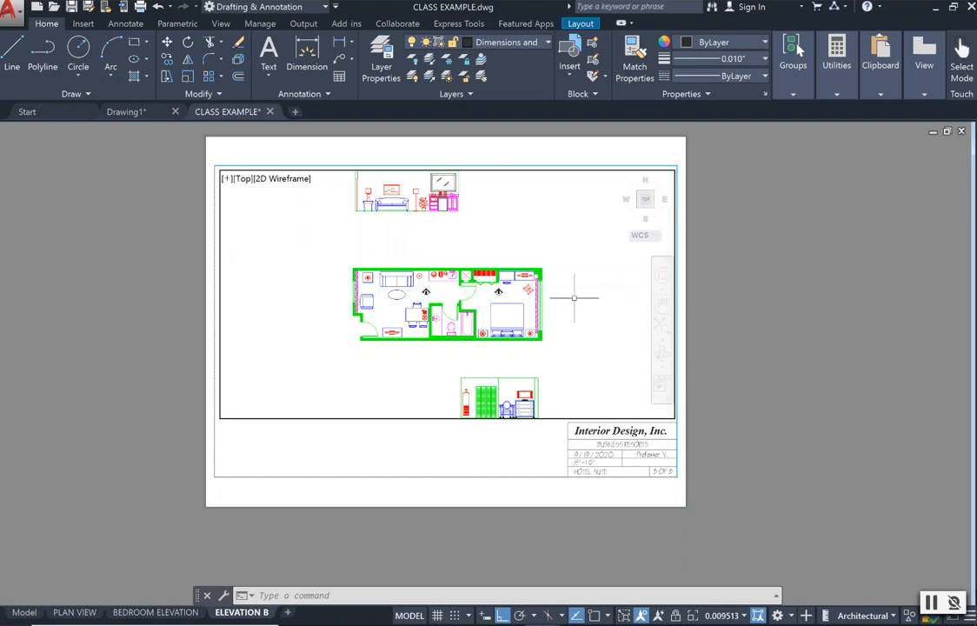
Test how the unlocked viewport's drawing scale responds to zooming in and out.
{"action": "scroll", "coordinate": [542, 276], "scroll_direction": "down", "scroll_amount": 3}
{"action": "scroll", "coordinate": [544, 279], "scroll_direction": "up", "scroll_amount": 1}
{"action": "scroll", "coordinate": [544, 279], "scroll_direction": "down", "scroll_amount": 2}
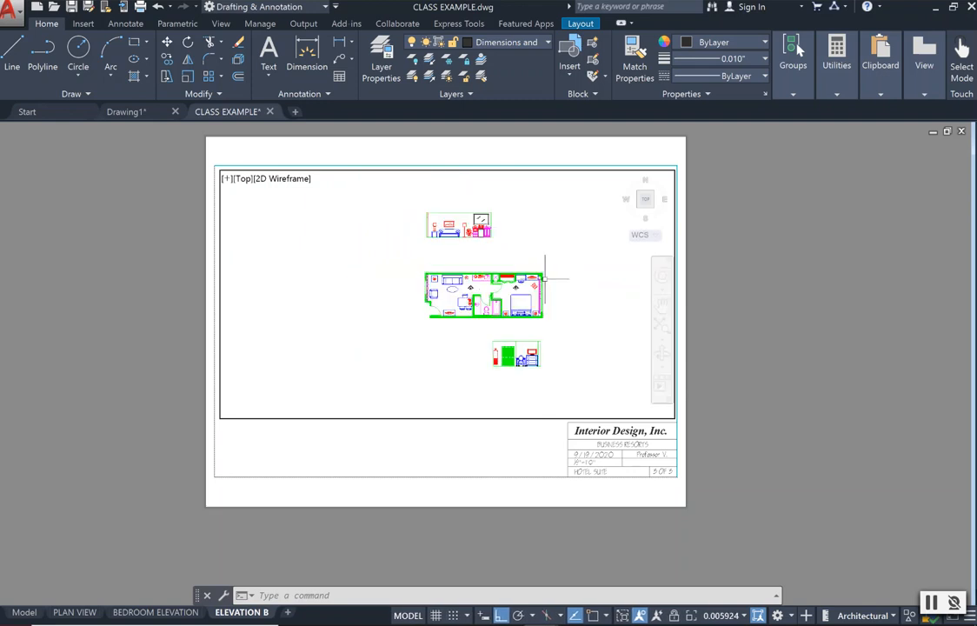
{"action": "scroll", "coordinate": [545, 279], "scroll_direction": "up", "scroll_amount": 1}
{"action": "scroll", "coordinate": [545, 279], "scroll_direction": "up", "scroll_amount": 1}
{"action": "scroll", "coordinate": [545, 279], "scroll_direction": "down", "scroll_amount": 2}
{"action": "scroll", "coordinate": [545, 279], "scroll_direction": "up", "scroll_amount": 1}
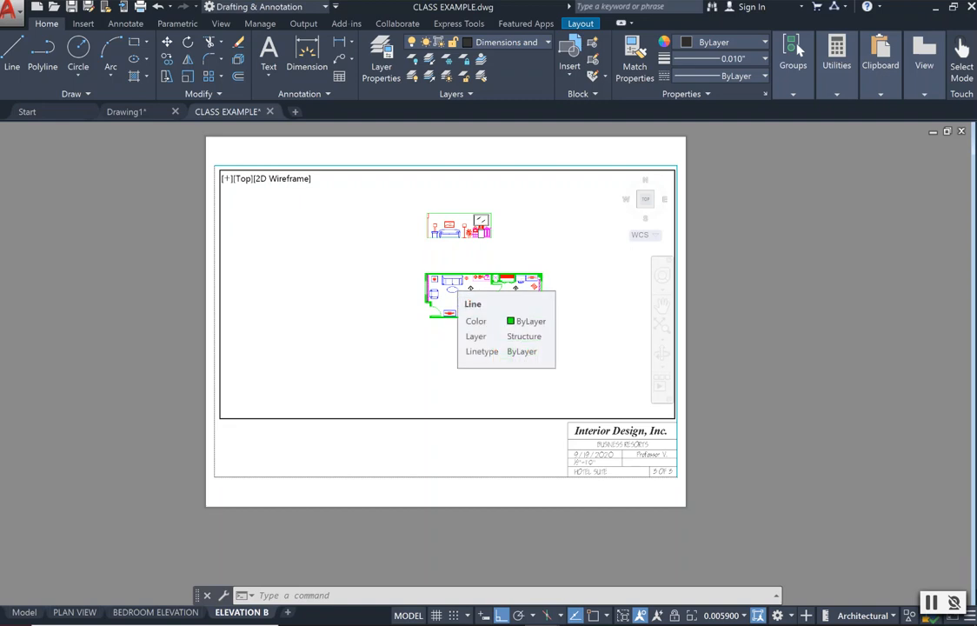
{"action": "scroll", "coordinate": [544, 278], "scroll_direction": "up", "scroll_amount": 2}
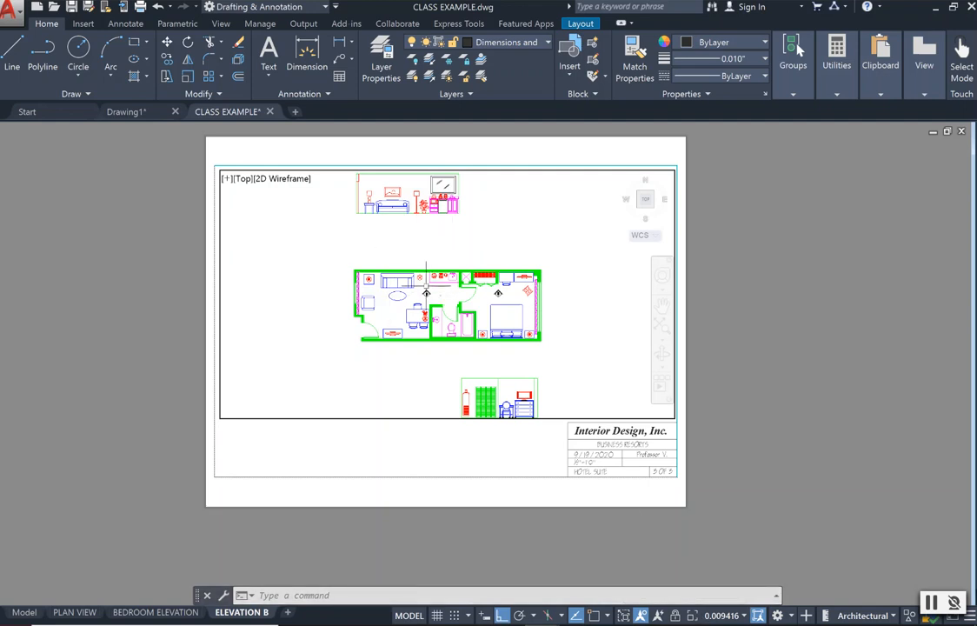
Set the active viewport's scale to 1/2" = 1'-0".
{"action": "left_click", "coordinate": [711, 618]}
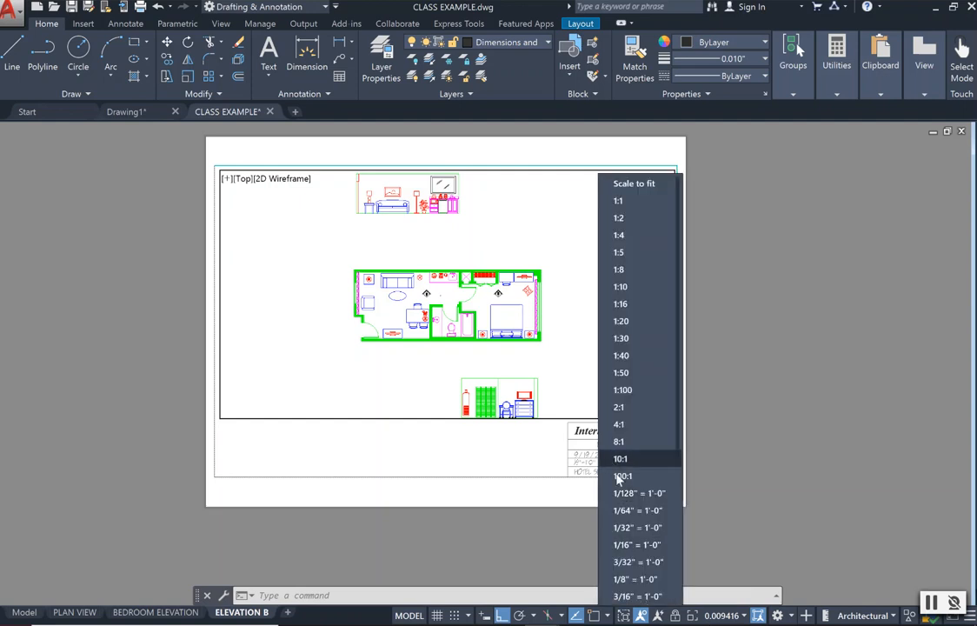
{"action": "scroll", "coordinate": [631, 480], "scroll_direction": "down", "scroll_amount": 1}
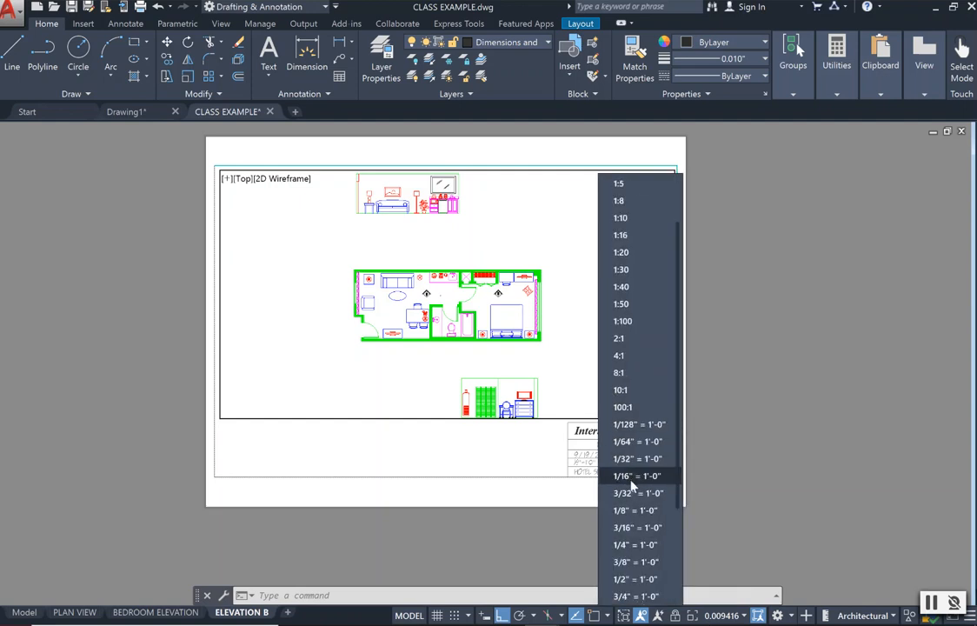
{"action": "scroll", "coordinate": [663, 589], "scroll_direction": "down", "scroll_amount": 1}
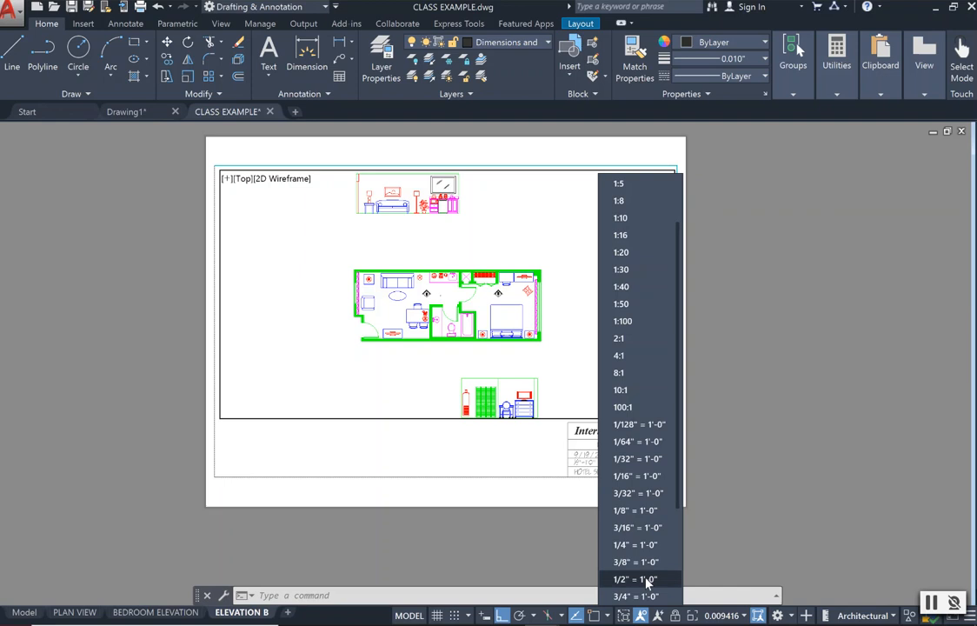
{"action": "left_click", "coordinate": [639, 578]}
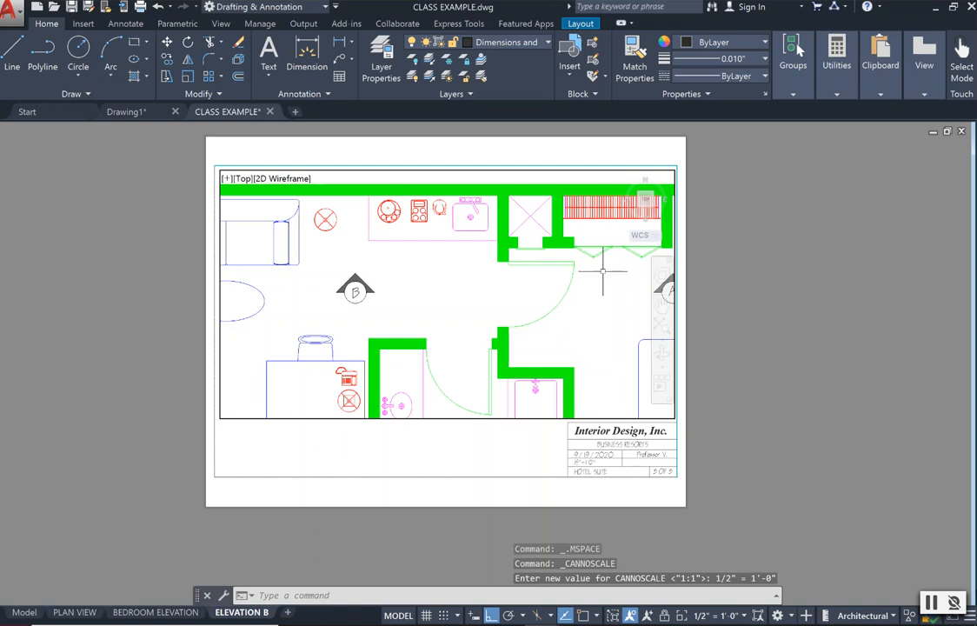
Pan the model inside the viewport until the complete living room elevation with sofa and kitchenette sits within its frame.
{"action": "left_click", "coordinate": [662, 306]}
{"action": "mouse_move", "coordinate": [484, 244]}
{"action": "left_mouse_down"}
{"action": "mouse_move", "coordinate": [447, 262]}
{"action": "mouse_move", "coordinate": [505, 341]}
{"action": "mouse_move", "coordinate": [497, 301]}
{"action": "left_mouse_up"}
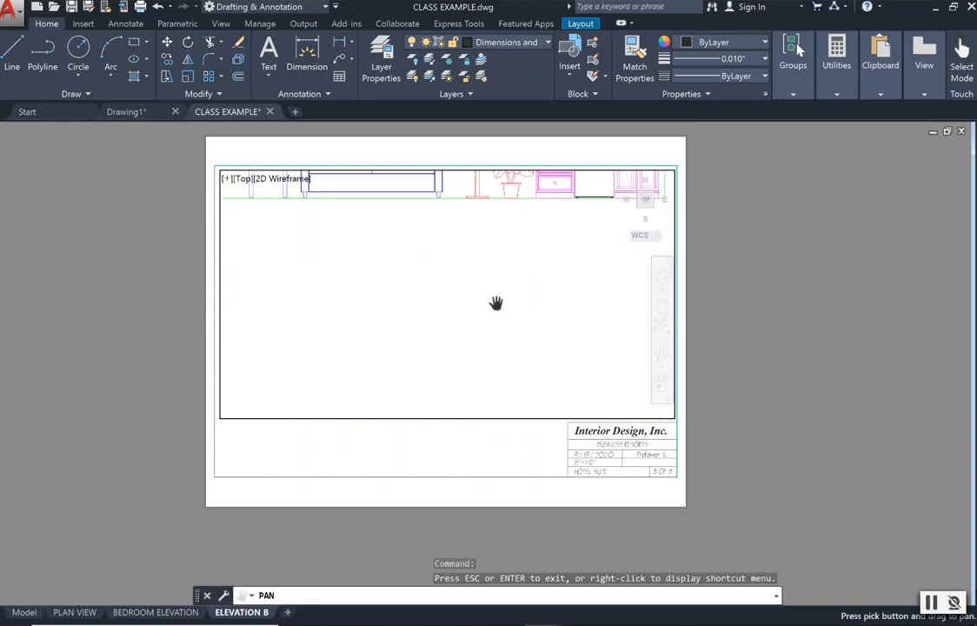
{"action": "left_click_drag", "start_coordinate": [455, 246], "coordinate": [503, 373]}
{"action": "mouse_move", "coordinate": [517, 242]}
{"action": "left_mouse_down"}
{"action": "mouse_move", "coordinate": [493, 292]}
{"action": "mouse_move", "coordinate": [471, 305]}
{"action": "left_mouse_up"}
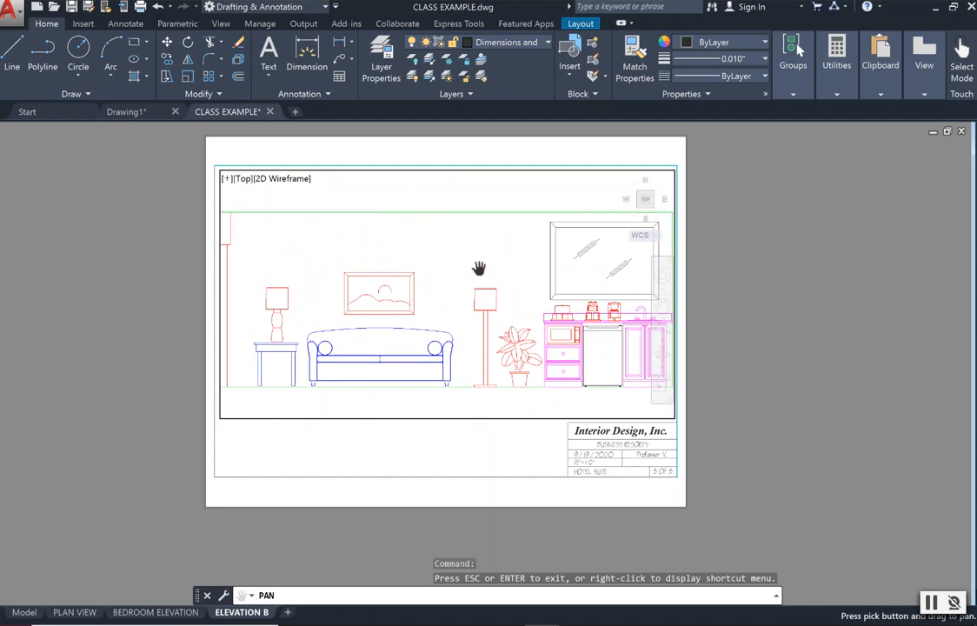
{"action": "key", "text": "Escape"}
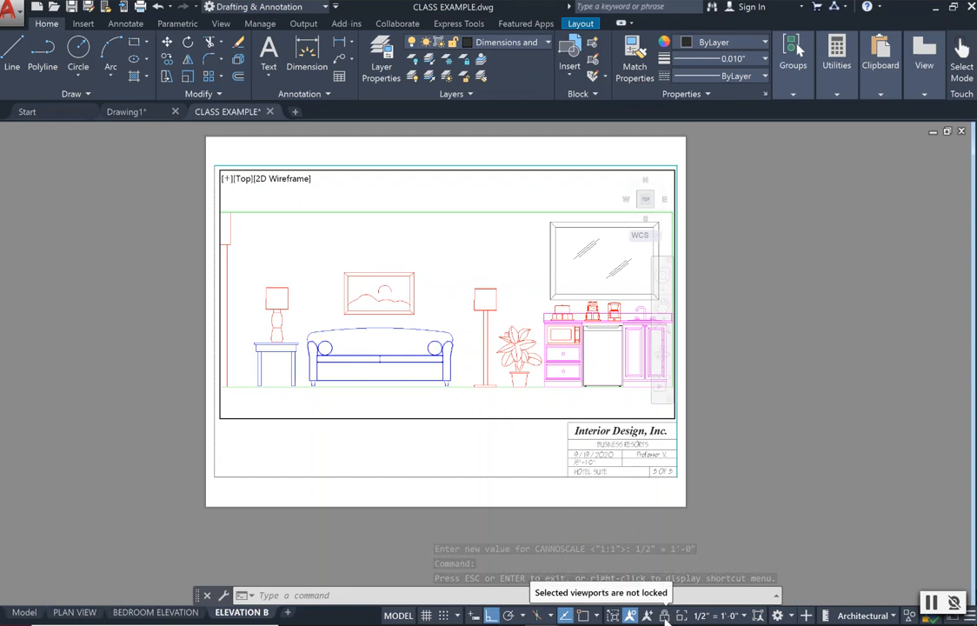
Lock the scaled ELEVATION B viewport and return to paper space.
{"action": "left_click", "coordinate": [664, 616]}
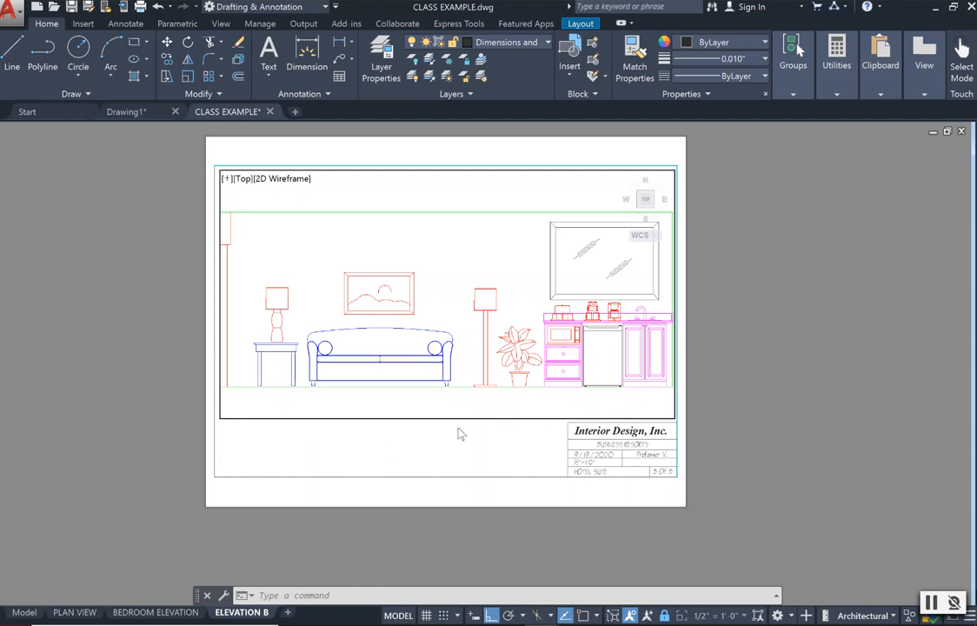
{"action": "double_click", "coordinate": [462, 460]}
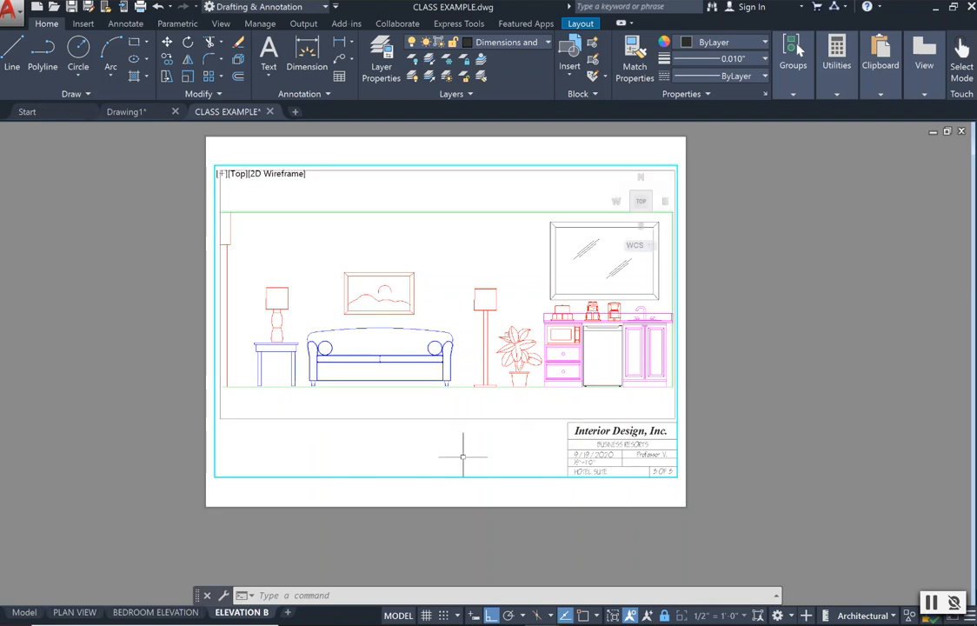
{"action": "double_click", "coordinate": [584, 501]}
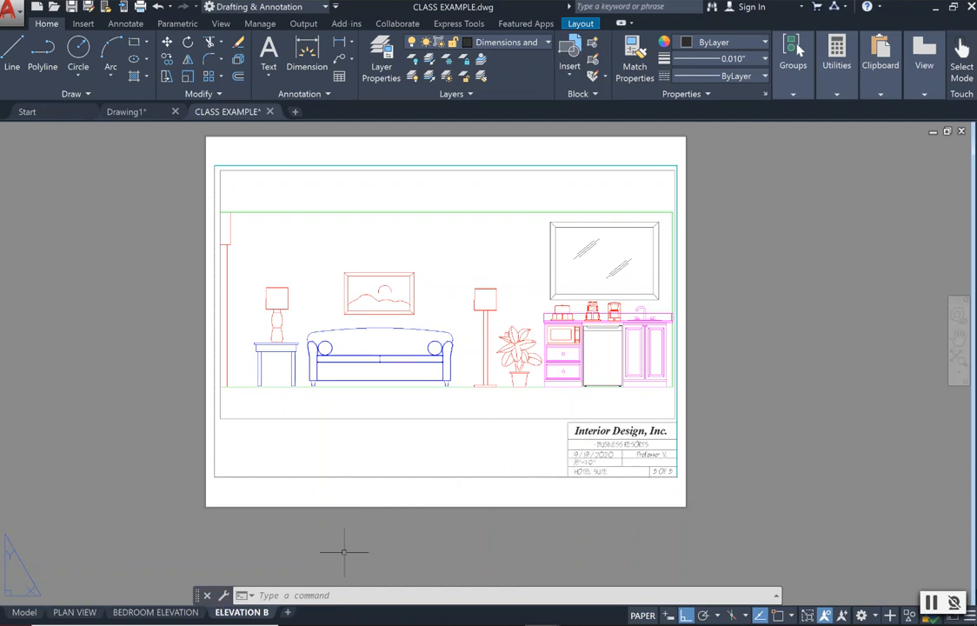
Add a new layout, look at its default sheet, and return to the ELEVATION B layout.
{"action": "left_click", "coordinate": [286, 611]}
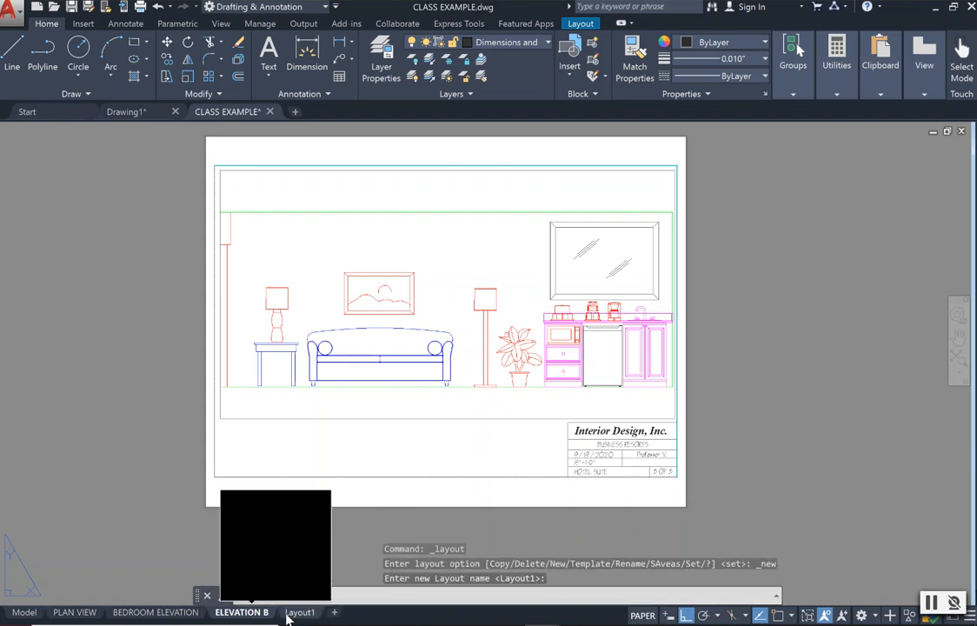
{"action": "left_click", "coordinate": [295, 612]}
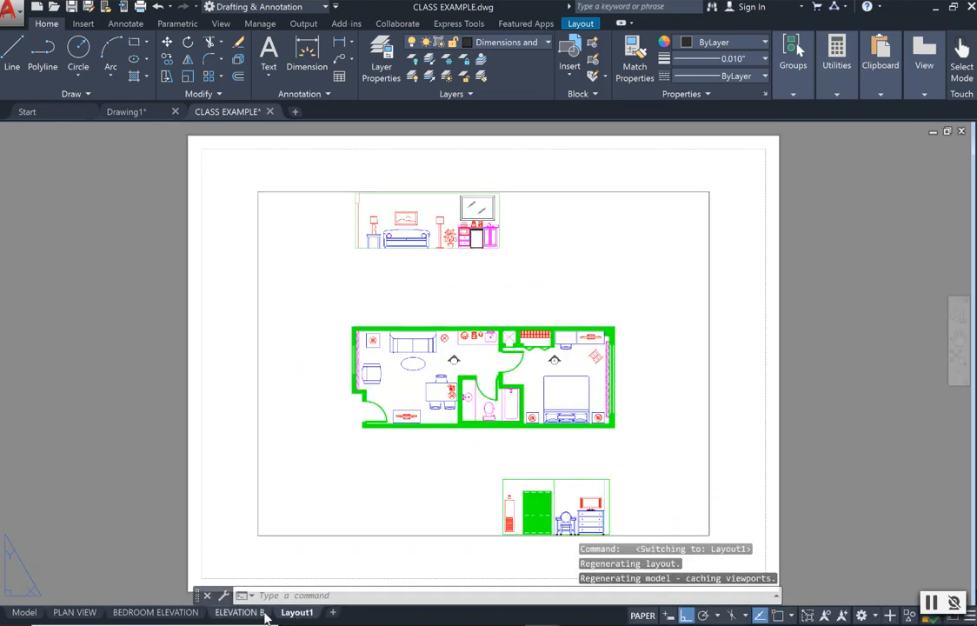
{"action": "left_click", "coordinate": [261, 613]}
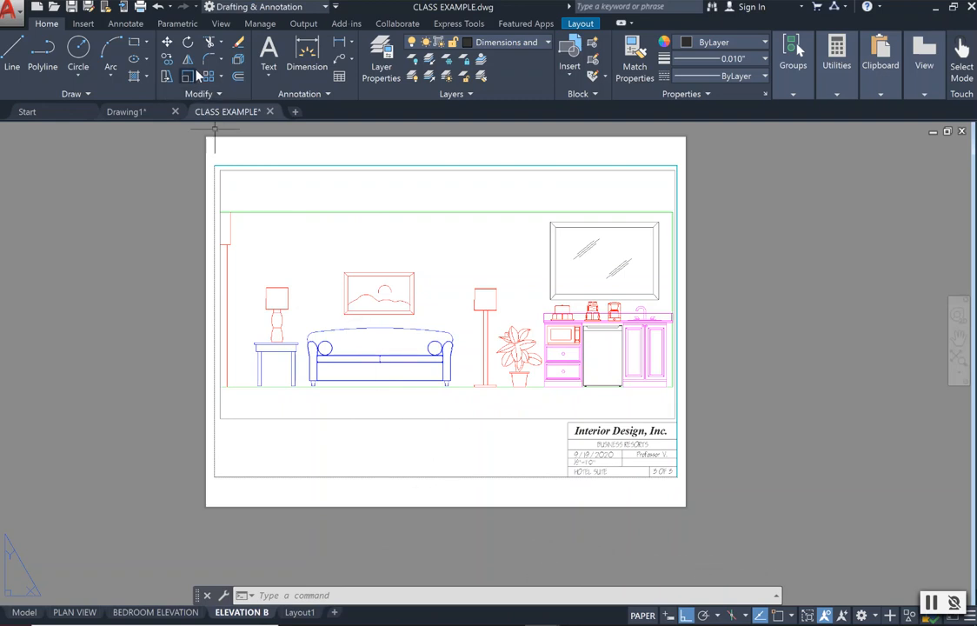
Place a multiline text box below the viewport, beside the title block, for the drawing title.
{"action": "left_click", "coordinate": [268, 74]}
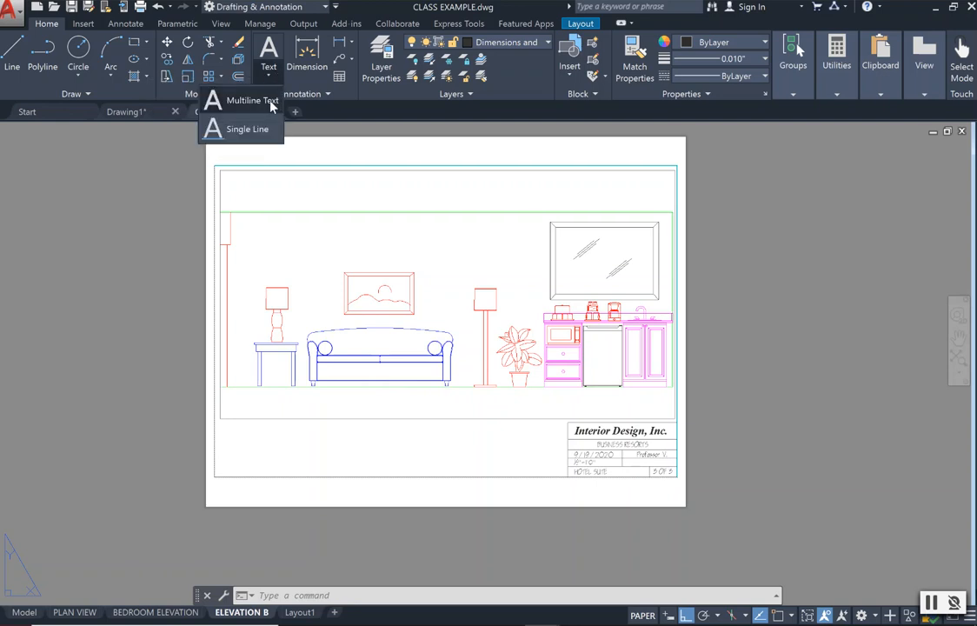
{"action": "left_click", "coordinate": [272, 102]}
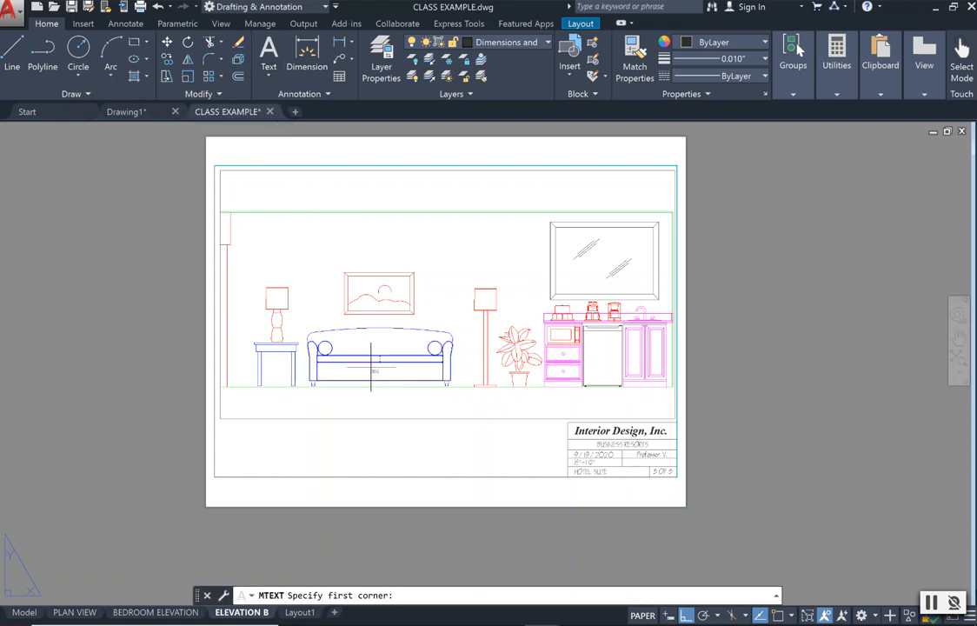
{"action": "left_click", "coordinate": [339, 439]}
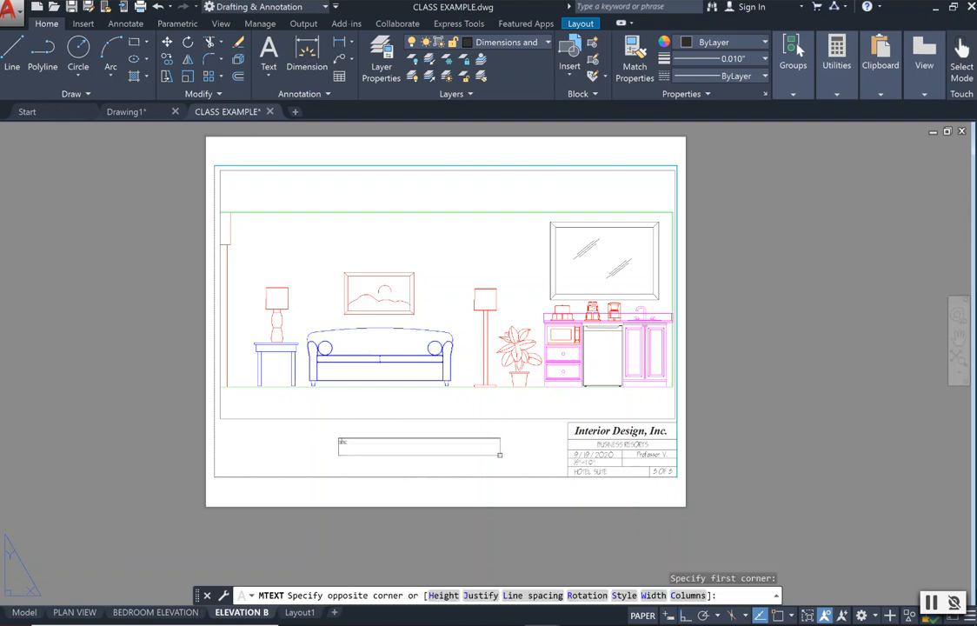
{"action": "left_click", "coordinate": [511, 449]}
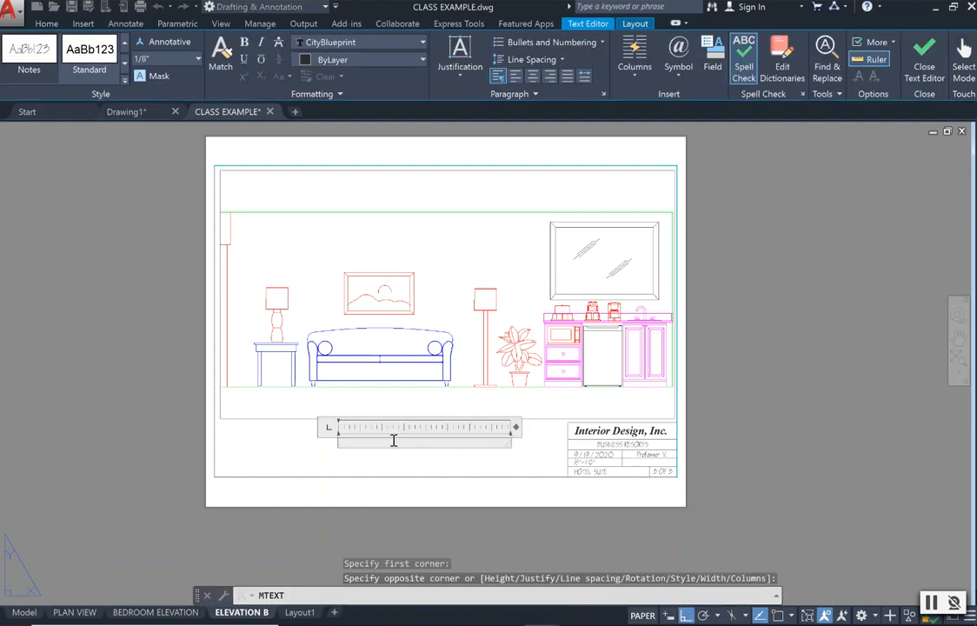
Set the title text to the Titleblock style with a height of 1/4".
{"action": "left_click", "coordinate": [197, 60]}
{"action": "left_click", "coordinate": [180, 95]}
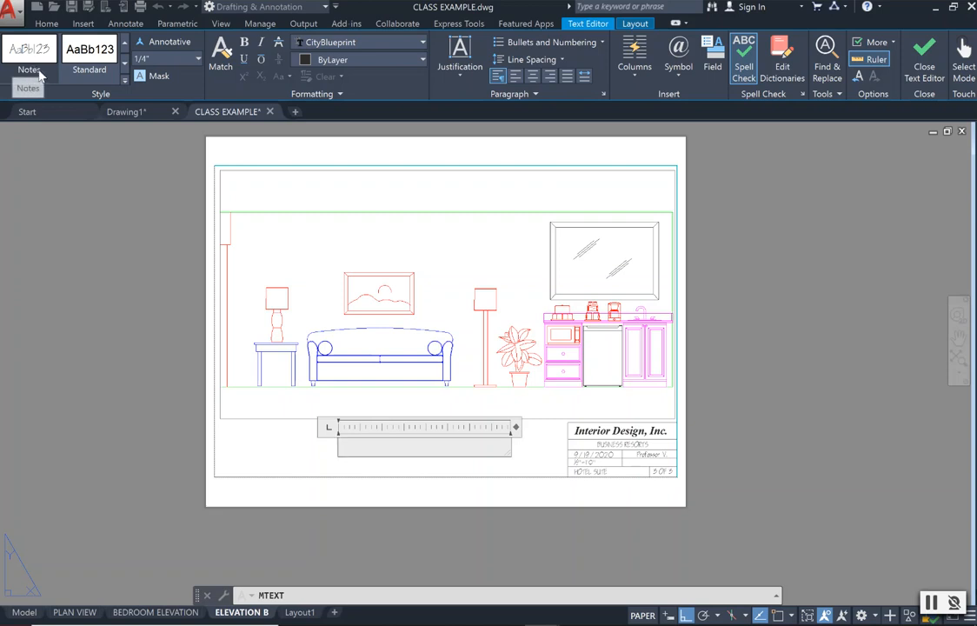
{"action": "left_click", "coordinate": [125, 64]}
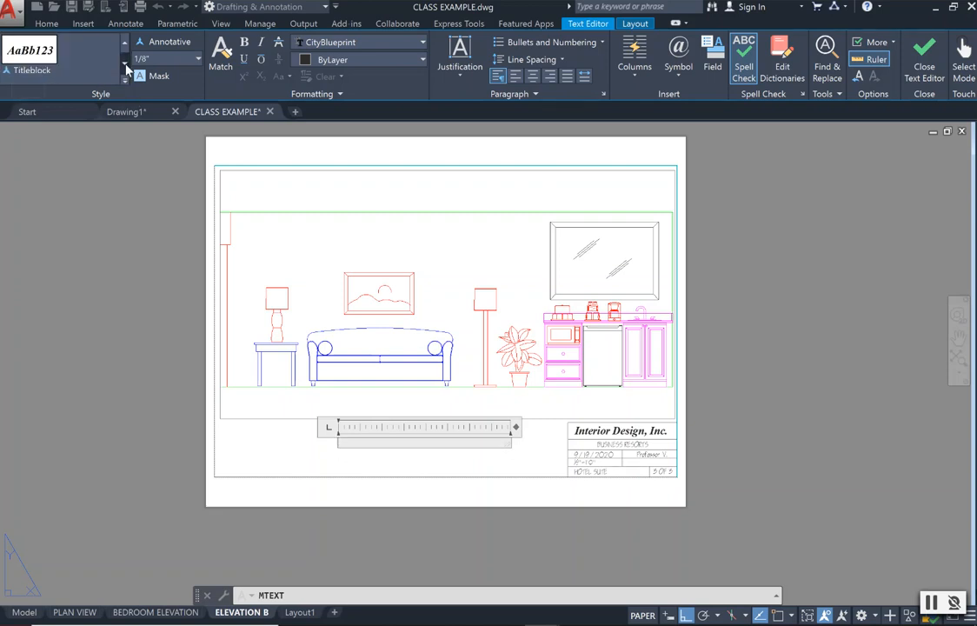
{"action": "left_click", "coordinate": [43, 68]}
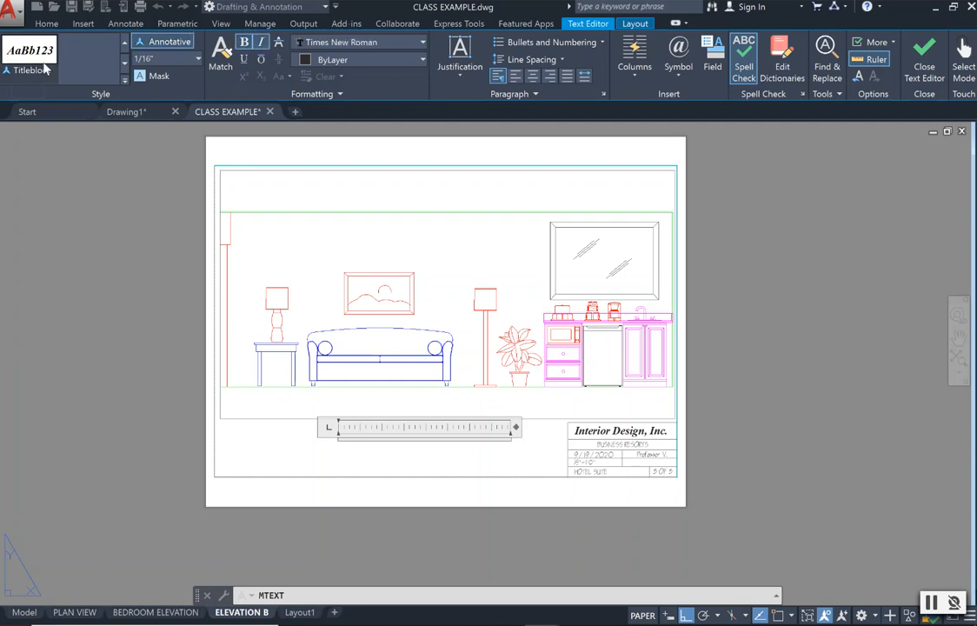
{"action": "left_click", "coordinate": [199, 61]}
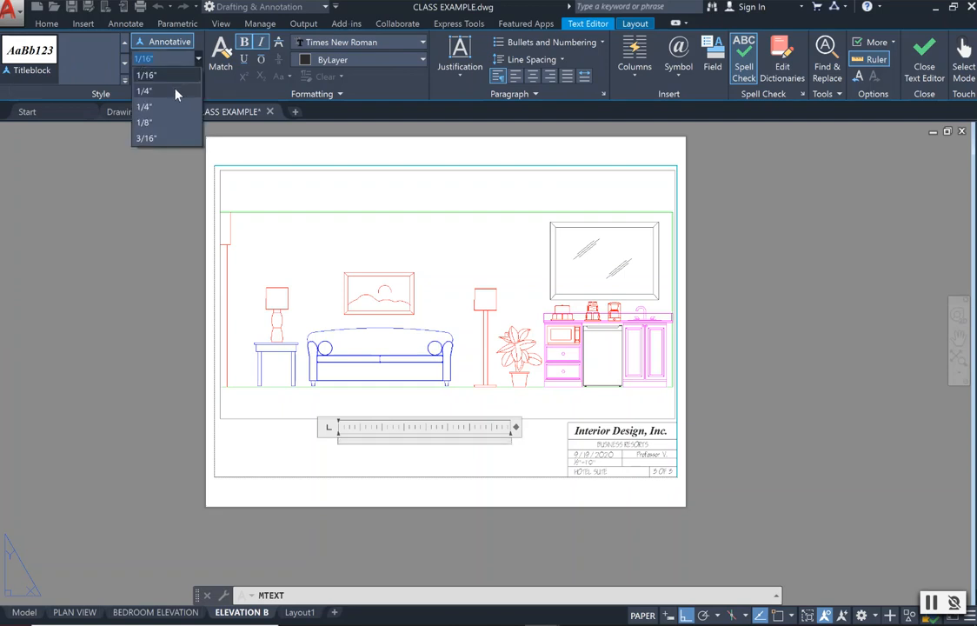
{"action": "left_click", "coordinate": [175, 91]}
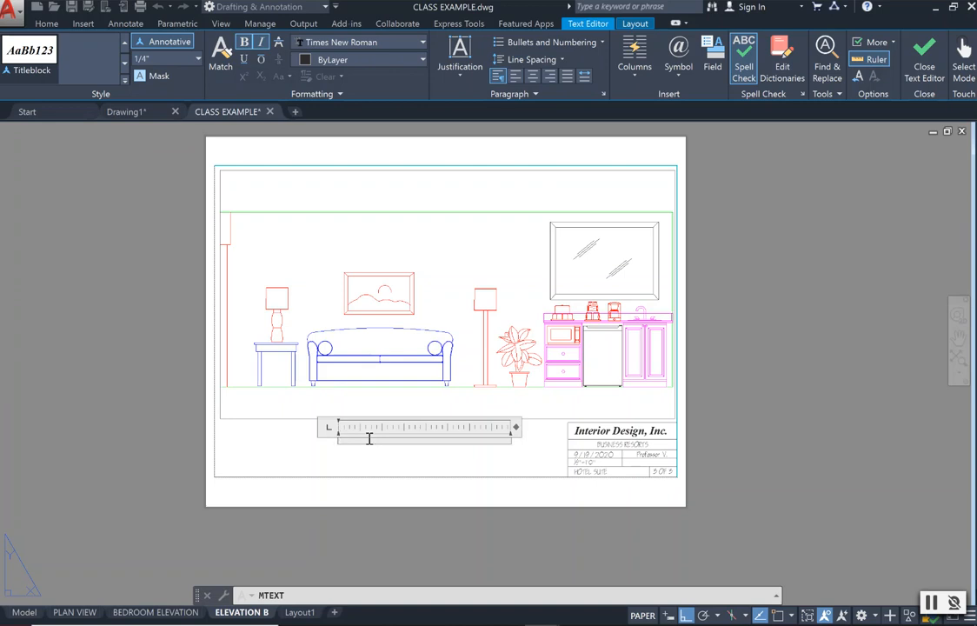
Turn off bold and italic and enter the drawing title ELEVATION B in capitals.
{"action": "type", "text": "e"}
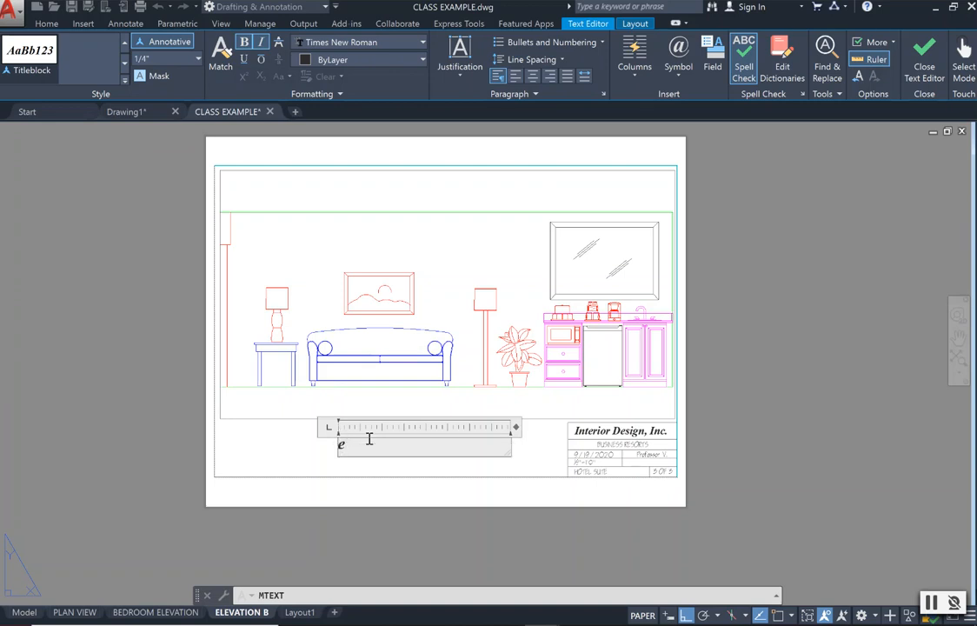
{"action": "type", "text": "E"}
{"action": "key", "text": "BackSpace"}
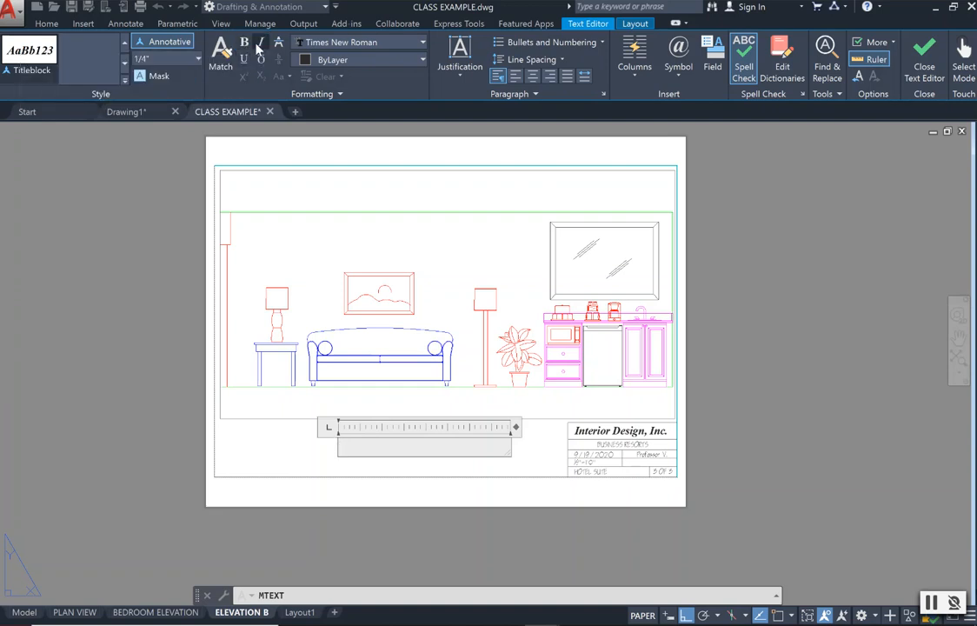
{"action": "type", "text": "E"}
{"action": "type", "text": "LVE"}
{"action": "key", "text": "BackSpace"}
{"action": "key", "text": "BackSpace"}
{"action": "type", "text": "EVATION"}
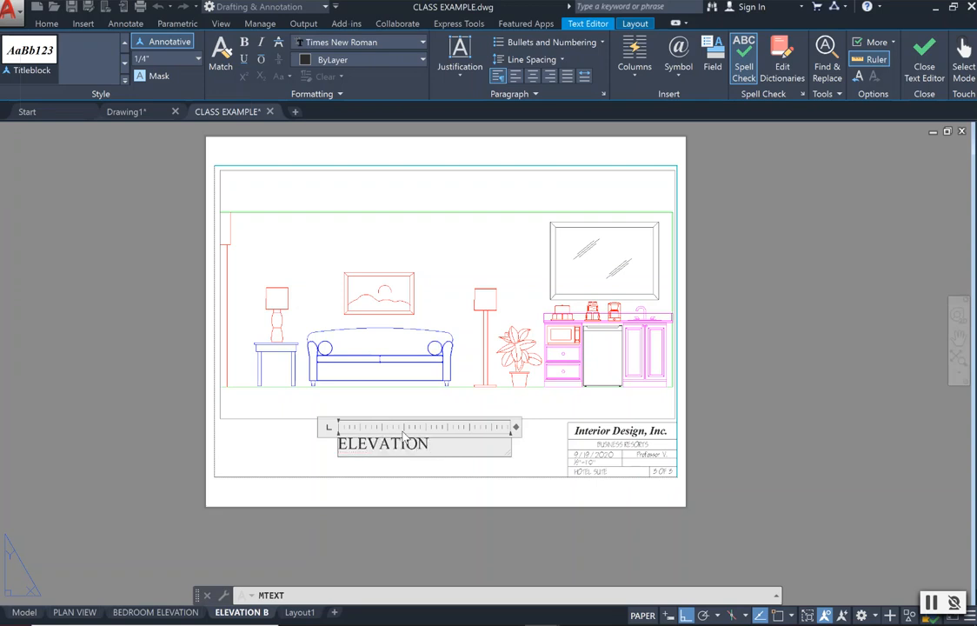
{"action": "type", "text": " B"}
Try to set the font of the ELEVATION B title to CityBlueprint.
{"action": "left_click", "coordinate": [421, 45]}
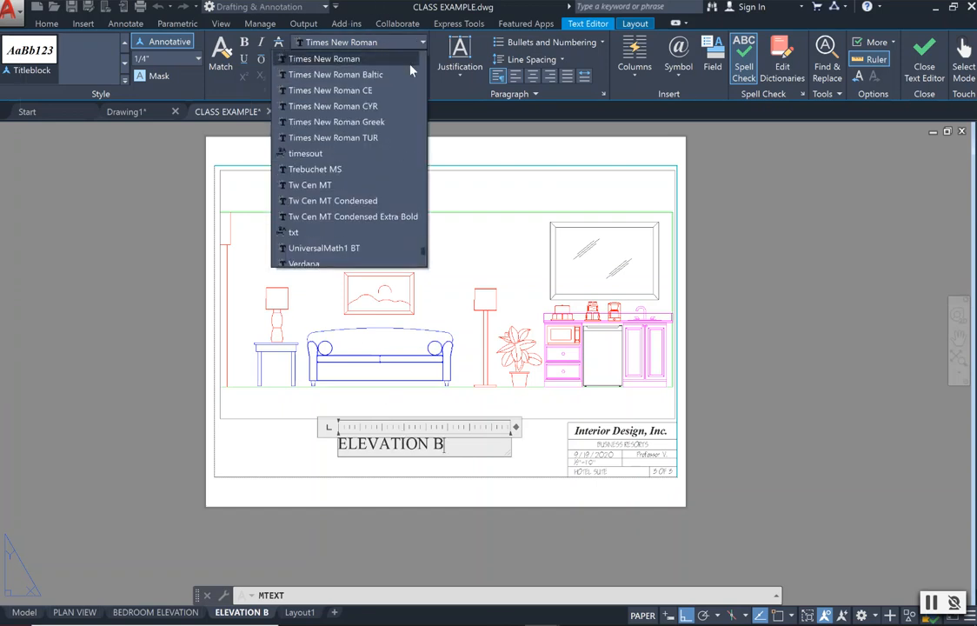
{"action": "scroll", "coordinate": [404, 116], "scroll_direction": "down", "scroll_amount": 4}
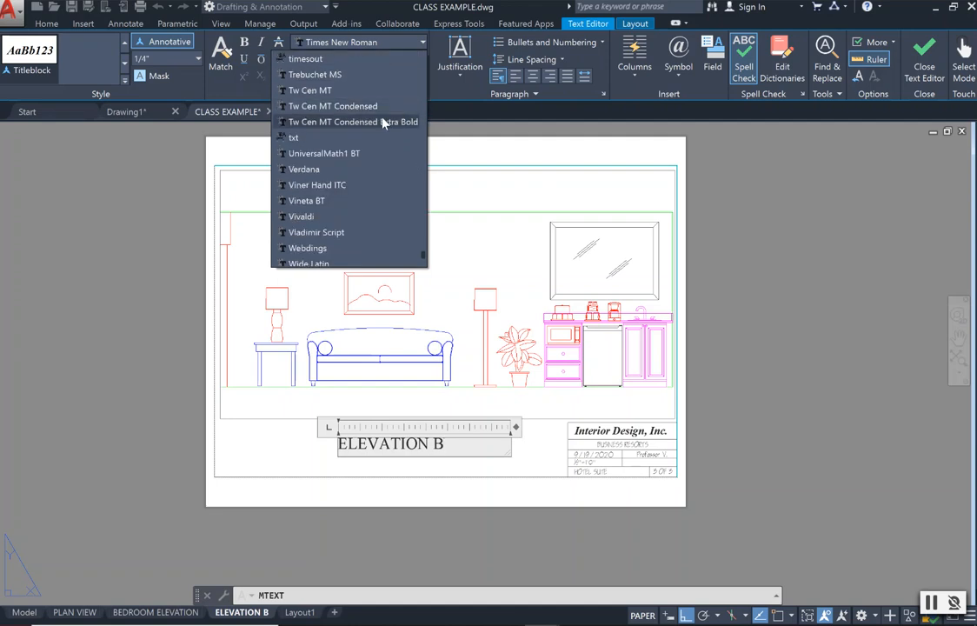
{"action": "scroll", "coordinate": [379, 125], "scroll_direction": "down", "scroll_amount": 2}
{"action": "scroll", "coordinate": [379, 125], "scroll_direction": "up", "scroll_amount": 10}
{"action": "scroll", "coordinate": [379, 126], "scroll_direction": "up", "scroll_amount": 9}
{"action": "scroll", "coordinate": [379, 125], "scroll_direction": "up", "scroll_amount": 9}
{"action": "scroll", "coordinate": [379, 118], "scroll_direction": "up", "scroll_amount": 9}
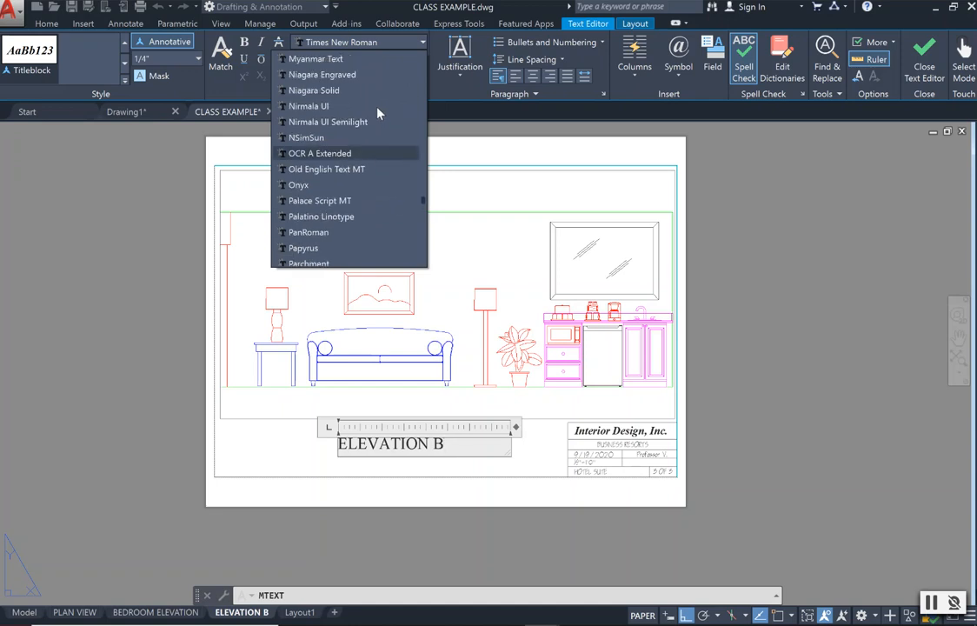
{"action": "scroll", "coordinate": [377, 112], "scroll_direction": "up", "scroll_amount": 10}
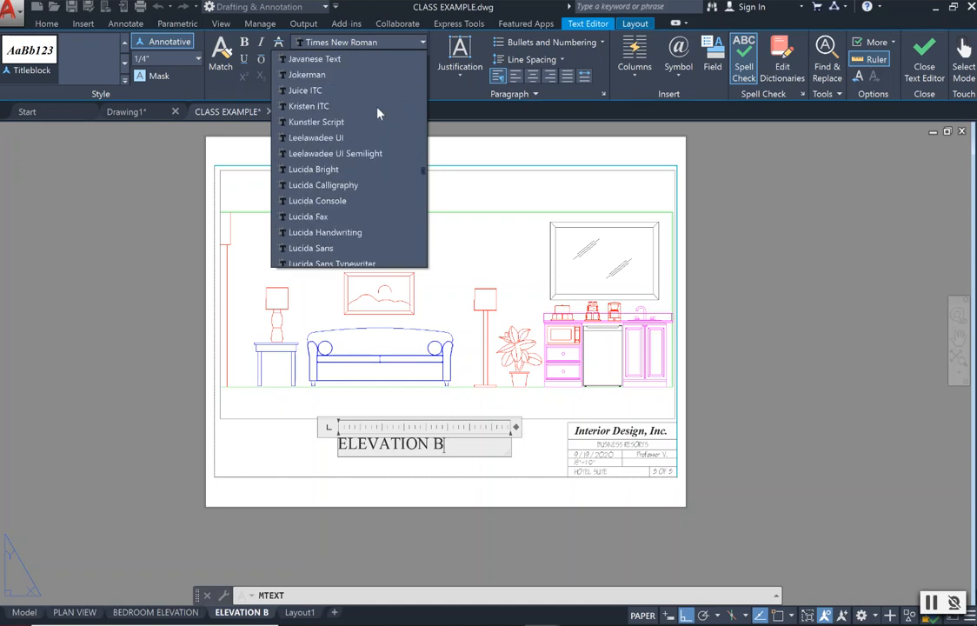
{"action": "scroll", "coordinate": [378, 112], "scroll_direction": "up", "scroll_amount": 10}
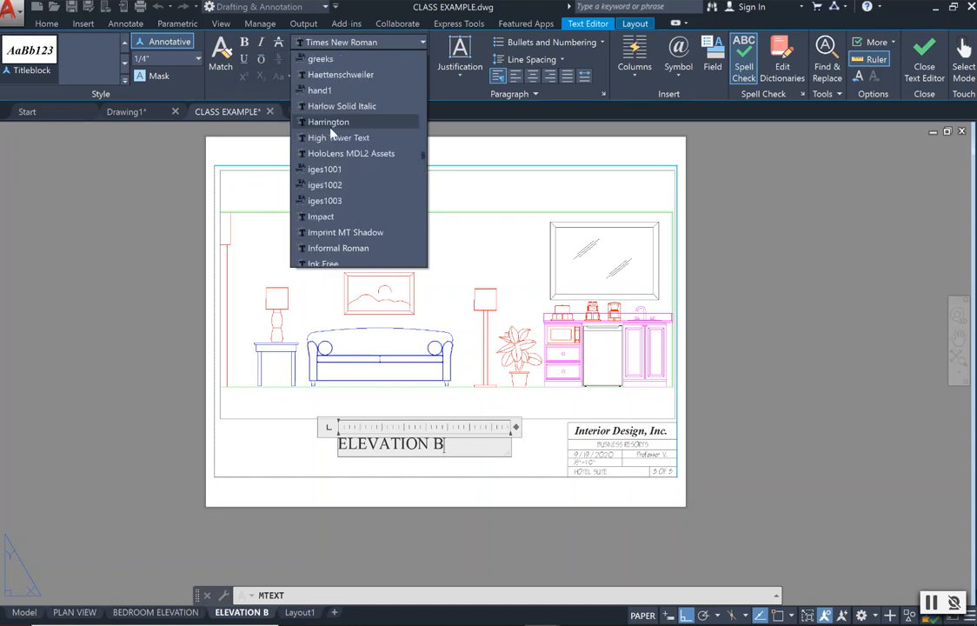
{"action": "scroll", "coordinate": [331, 130], "scroll_direction": "up", "scroll_amount": 7}
{"action": "scroll", "coordinate": [331, 135], "scroll_direction": "up", "scroll_amount": 7}
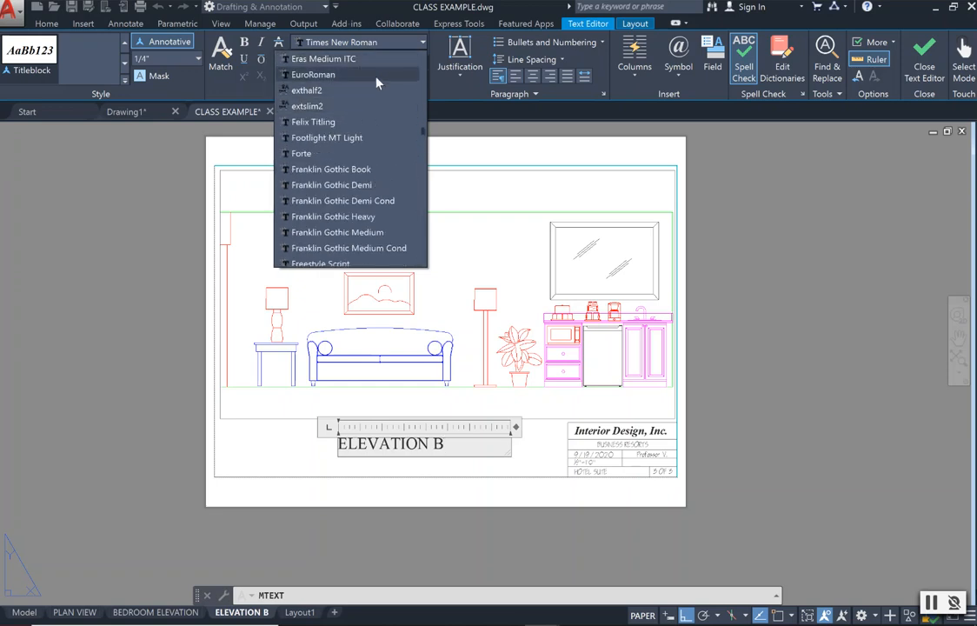
{"action": "scroll", "coordinate": [378, 87], "scroll_direction": "up", "scroll_amount": 8}
{"action": "scroll", "coordinate": [378, 91], "scroll_direction": "up", "scroll_amount": 4}
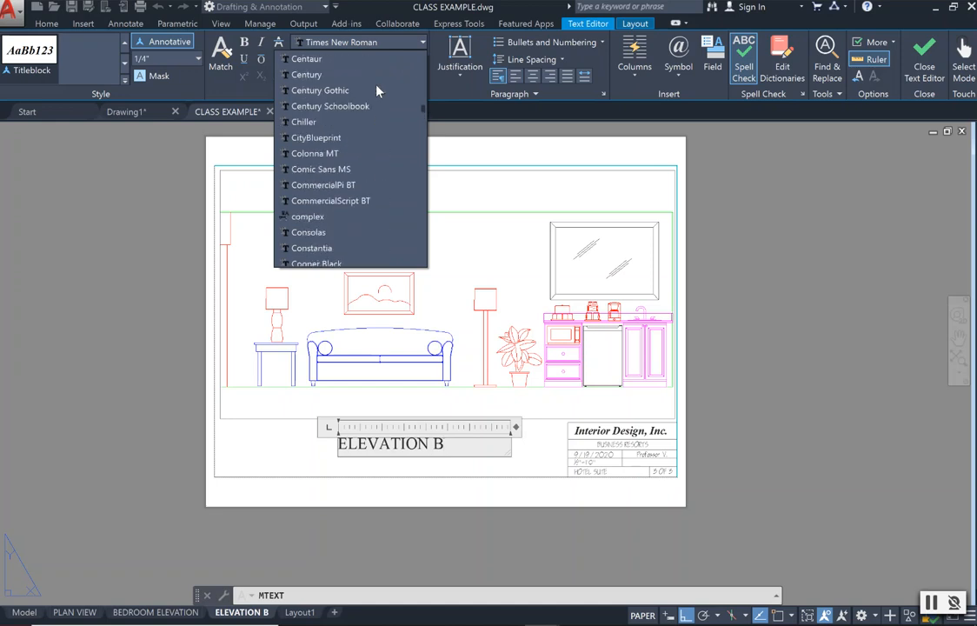
{"action": "scroll", "coordinate": [378, 91], "scroll_direction": "up", "scroll_amount": 2}
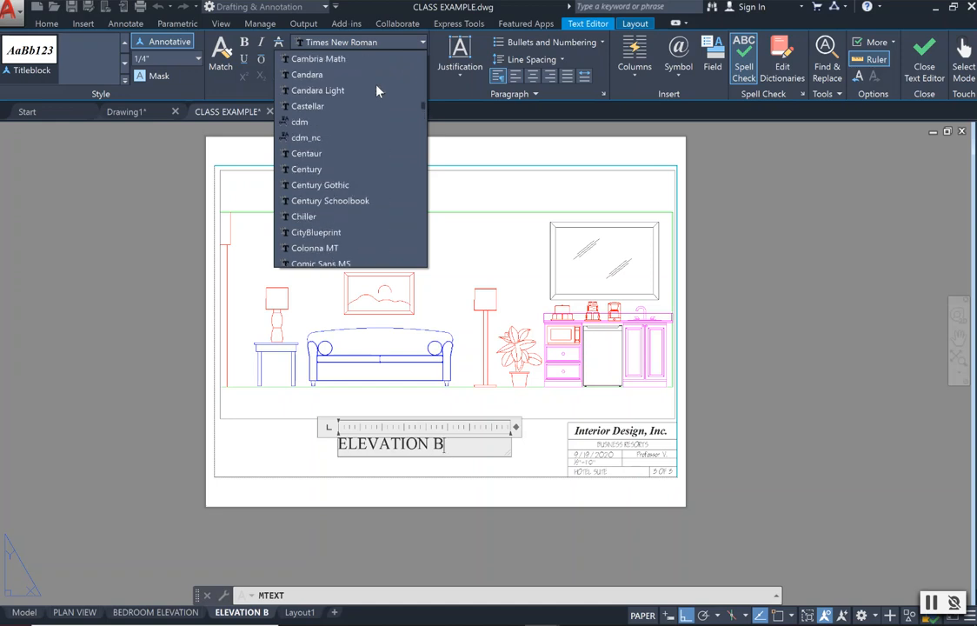
{"action": "left_click", "coordinate": [362, 233]}
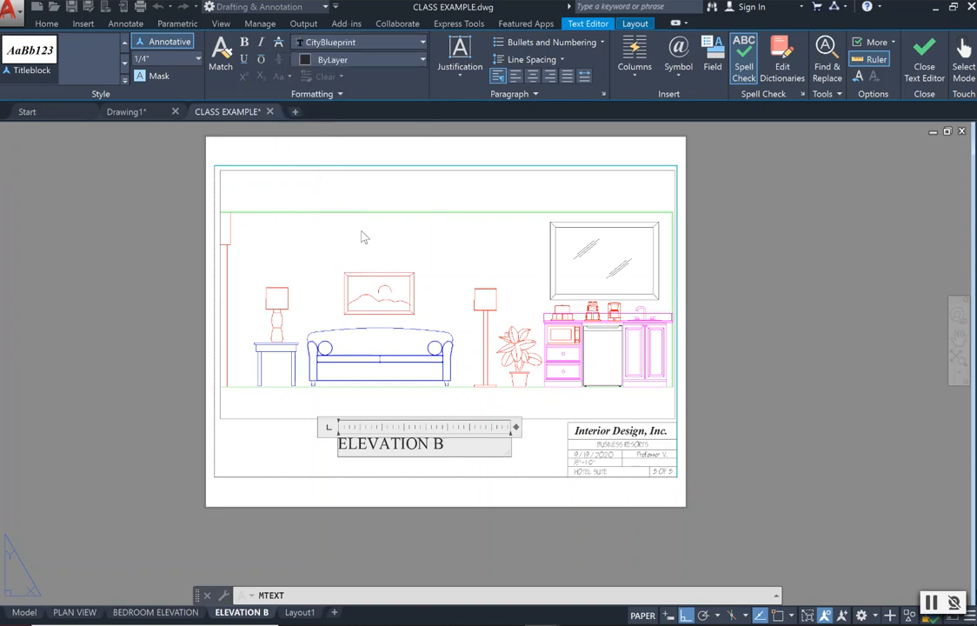
Select the whole ELEVATION B title text, change its font to CityBlueprint and finish editing the text.
{"action": "left_click_drag", "start_coordinate": [449, 443], "coordinate": [336, 443]}
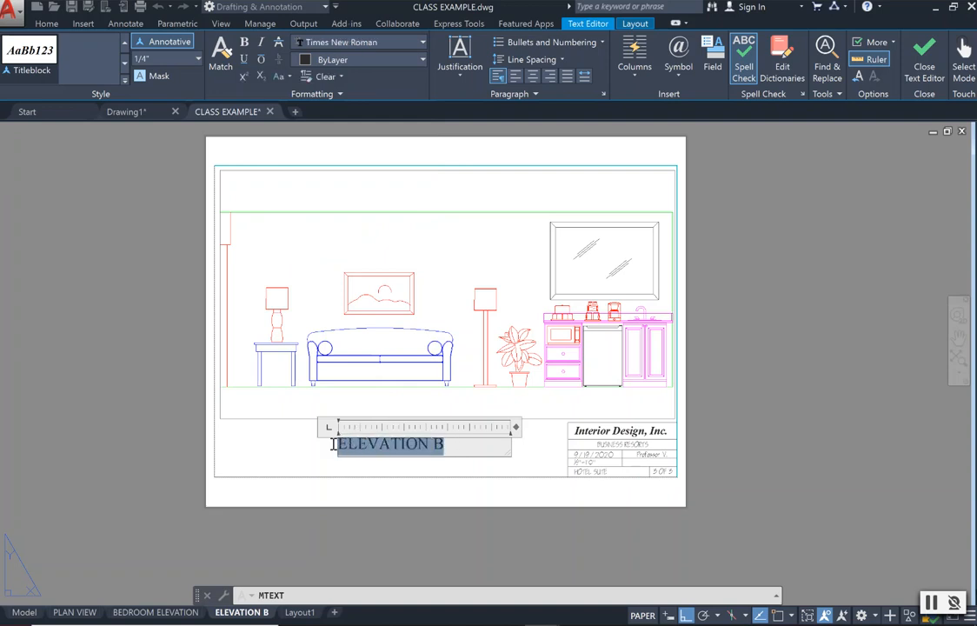
{"action": "left_click", "coordinate": [358, 42]}
{"action": "scroll", "coordinate": [433, 217], "scroll_direction": "up", "scroll_amount": 2}
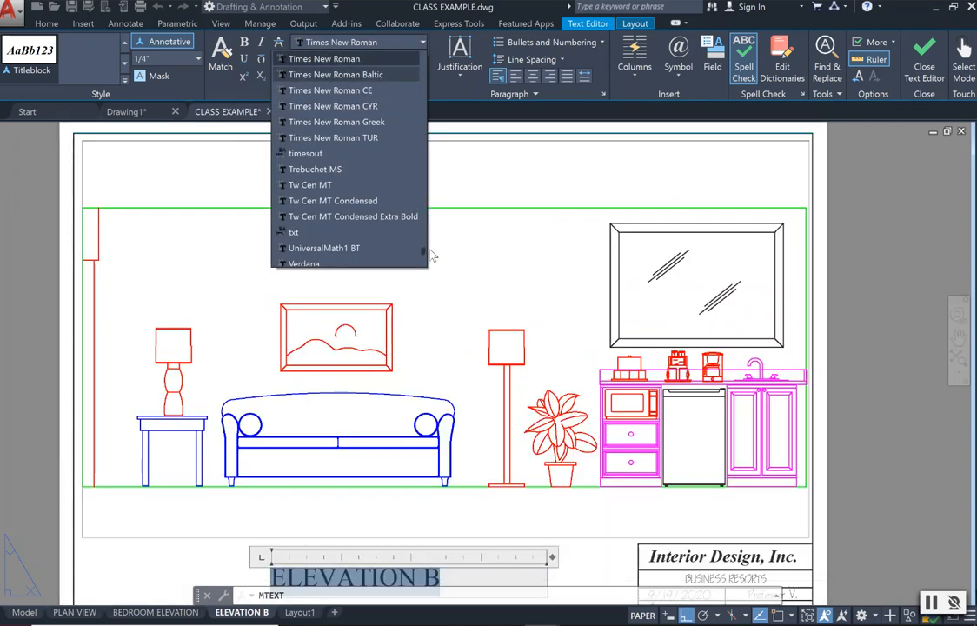
{"action": "left_click_drag", "start_coordinate": [426, 253], "coordinate": [393, 120]}
{"action": "scroll", "coordinate": [389, 103], "scroll_direction": "up", "scroll_amount": 20}
{"action": "scroll", "coordinate": [389, 102], "scroll_direction": "down", "scroll_amount": 4}
{"action": "scroll", "coordinate": [391, 110], "scroll_direction": "down", "scroll_amount": 3}
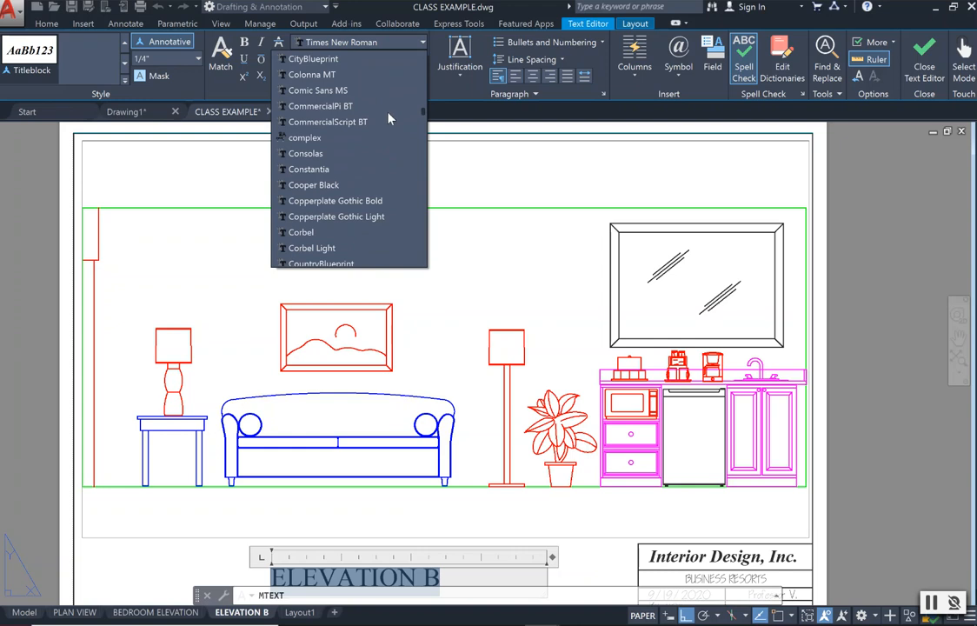
{"action": "left_click", "coordinate": [352, 59]}
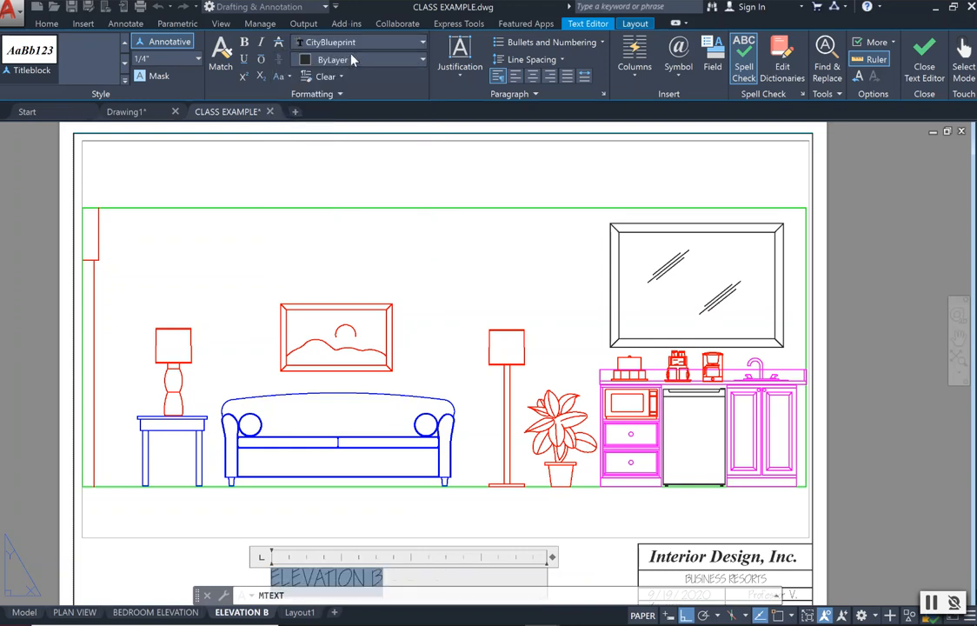
{"action": "left_click", "coordinate": [205, 556]}
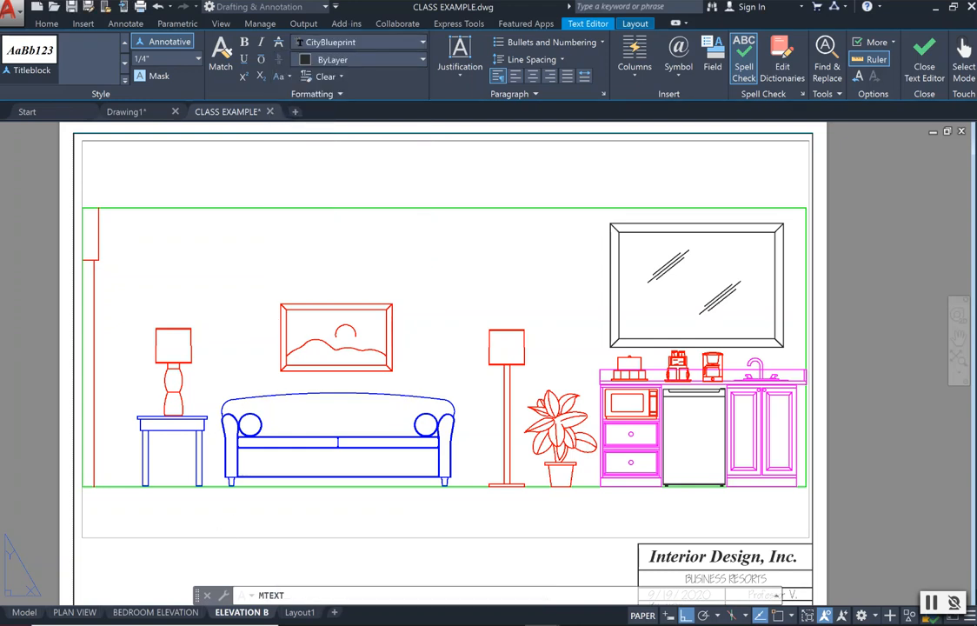
Move the ELEVATION B title horizontally about 1 1/8" toward the title block so it sits more centrally below the viewport.
{"action": "scroll", "coordinate": [205, 547], "scroll_direction": "down", "scroll_amount": 2}
{"action": "scroll", "coordinate": [206, 530], "scroll_direction": "down", "scroll_amount": 4}
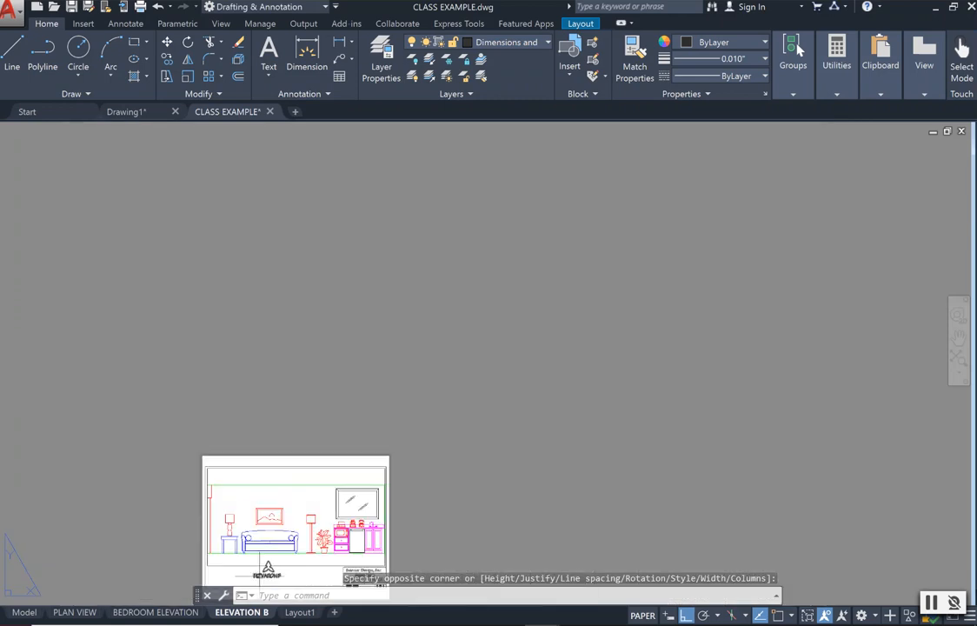
{"action": "scroll", "coordinate": [253, 591], "scroll_direction": "up", "scroll_amount": 7}
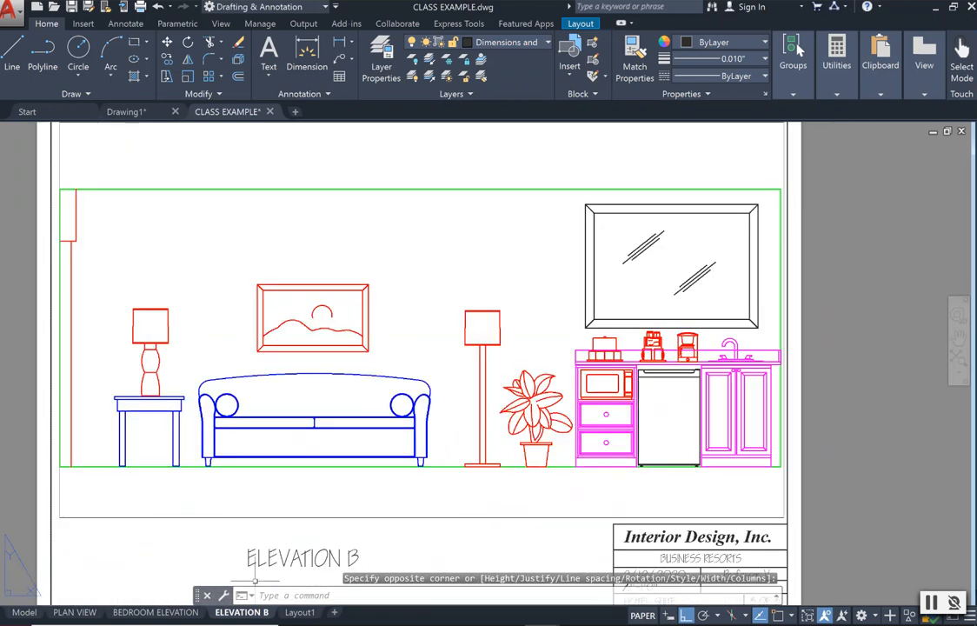
{"action": "scroll", "coordinate": [382, 546], "scroll_direction": "down", "scroll_amount": 4}
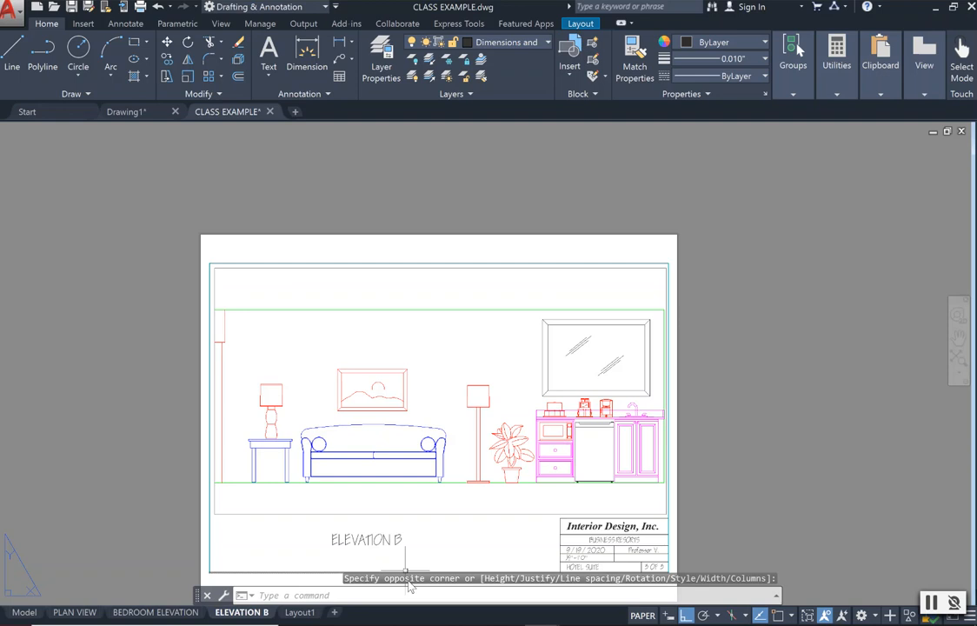
{"action": "scroll", "coordinate": [401, 570], "scroll_direction": "up", "scroll_amount": 2}
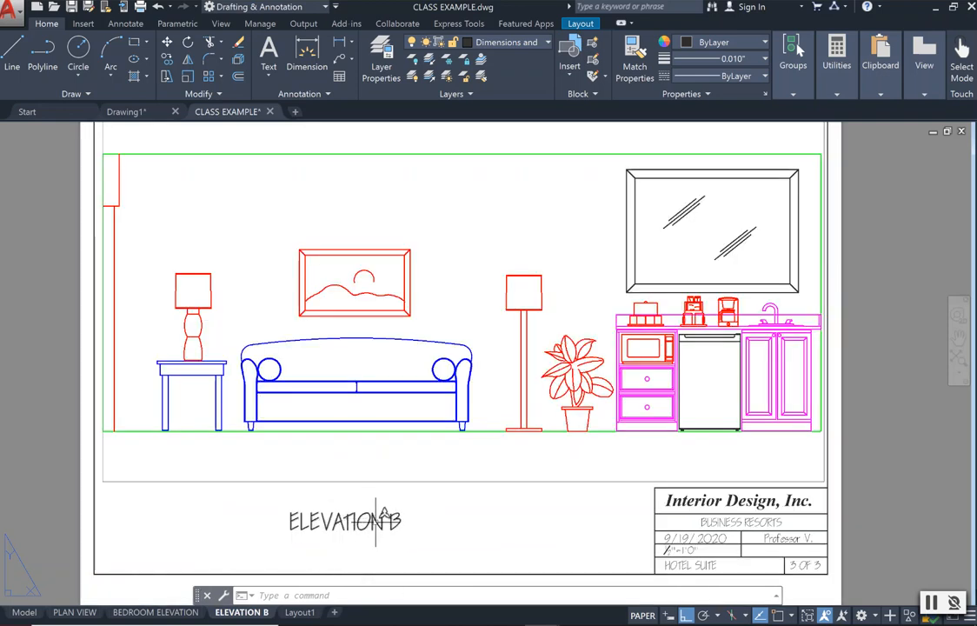
{"action": "left_click", "coordinate": [370, 520]}
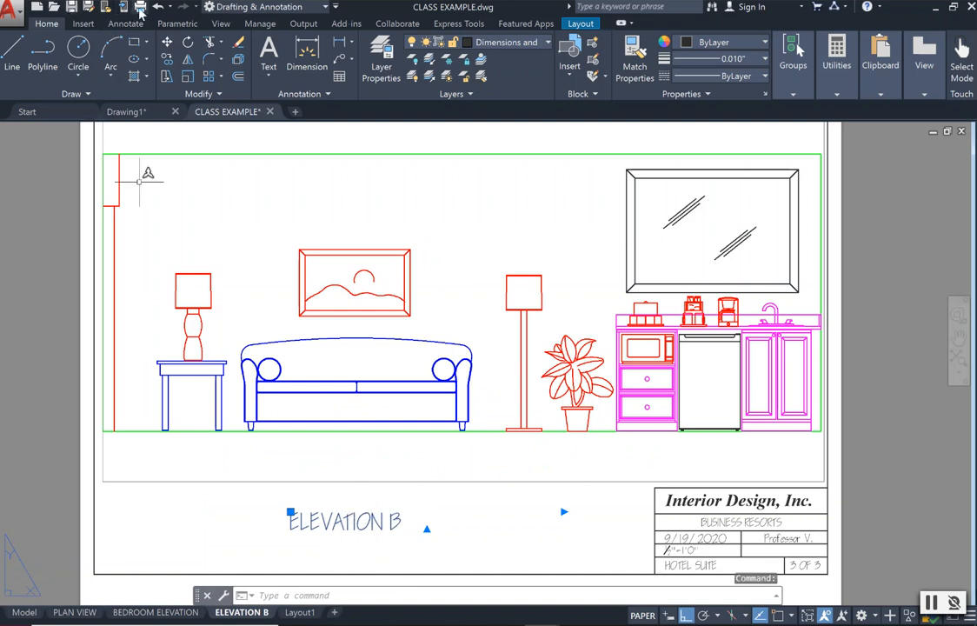
{"action": "left_click", "coordinate": [166, 41]}
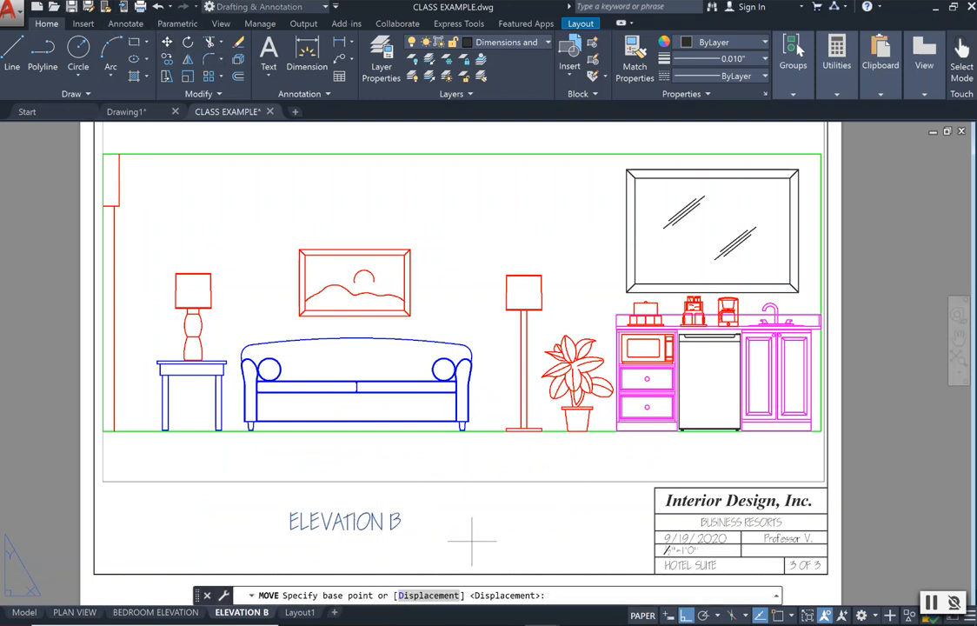
{"action": "left_click", "coordinate": [382, 520]}
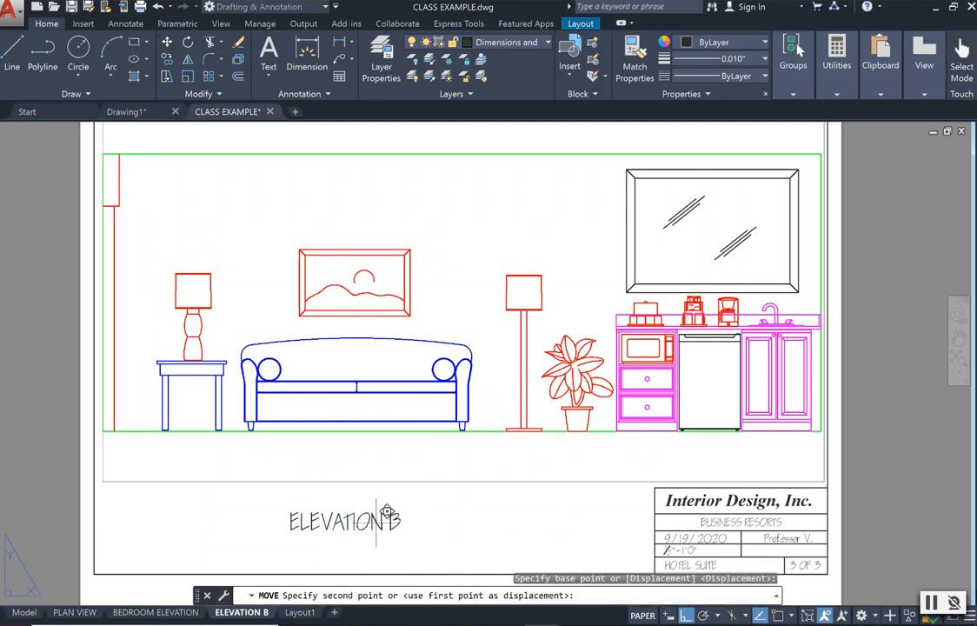
{"action": "left_click", "coordinate": [449, 504]}
{"action": "key", "text": "Escape"}
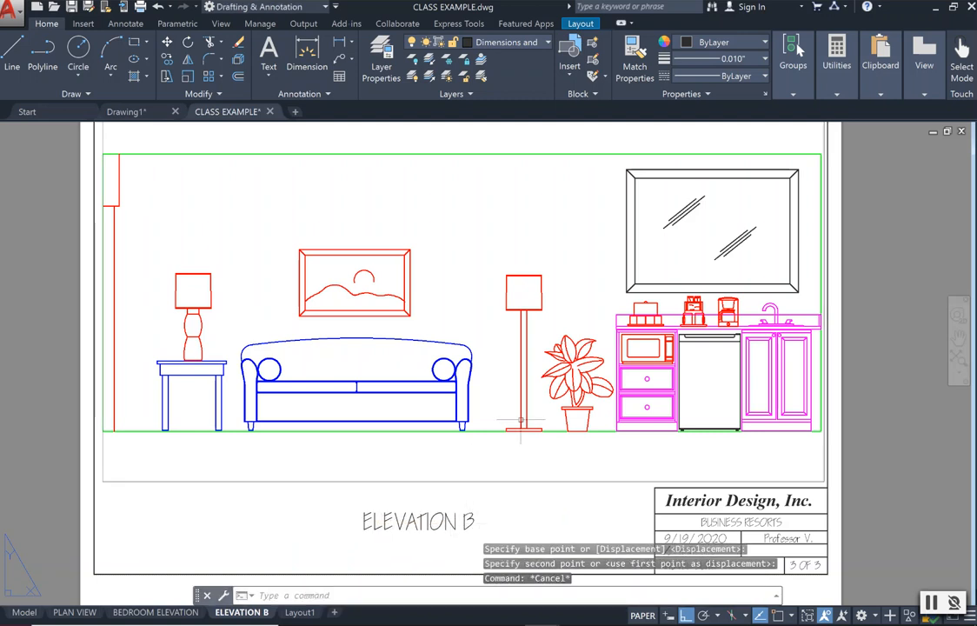
Examine the whole ELEVATION B sheet, including its viewport, drawing title and title block.
{"action": "left_click", "coordinate": [958, 337]}
{"action": "left_click_drag", "start_coordinate": [875, 413], "coordinate": [865, 401]}
{"action": "key", "text": "Escape"}
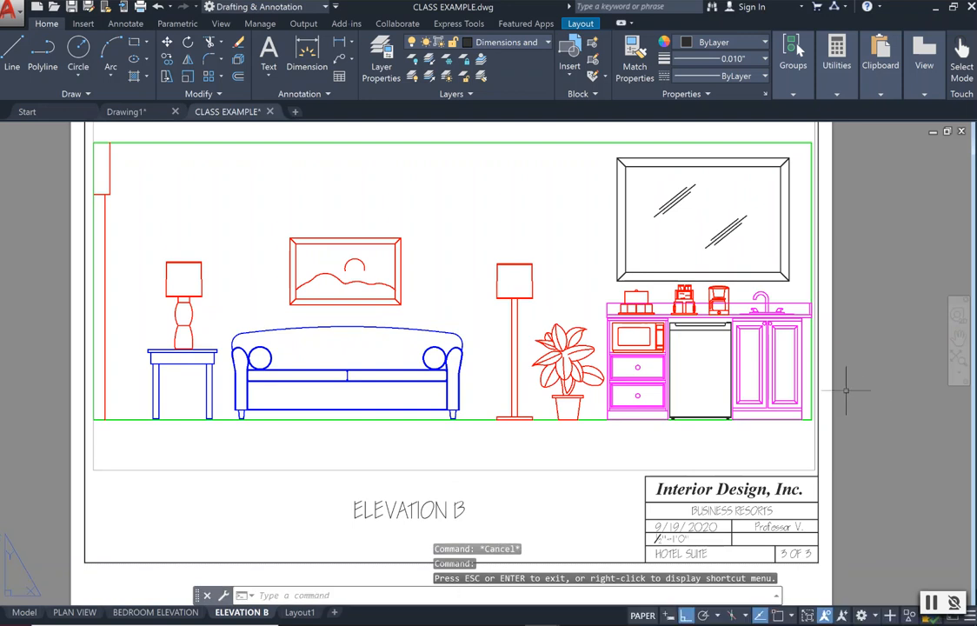
{"action": "scroll", "coordinate": [846, 391], "scroll_direction": "down", "scroll_amount": 2}
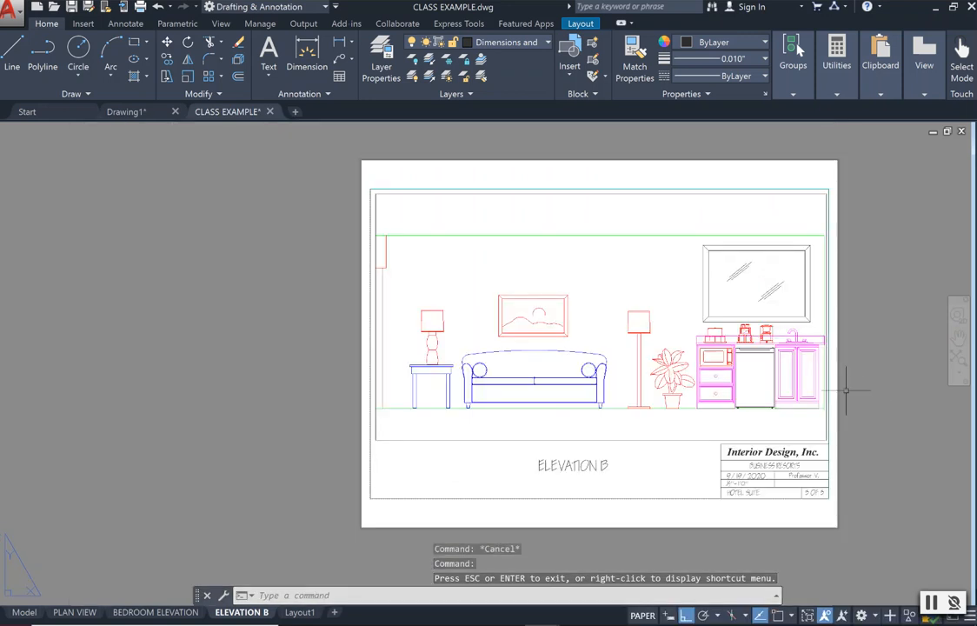
{"action": "left_click", "coordinate": [957, 336]}
{"action": "left_click_drag", "start_coordinate": [807, 349], "coordinate": [753, 319]}
{"action": "left_click_drag", "start_coordinate": [852, 380], "coordinate": [806, 381]}
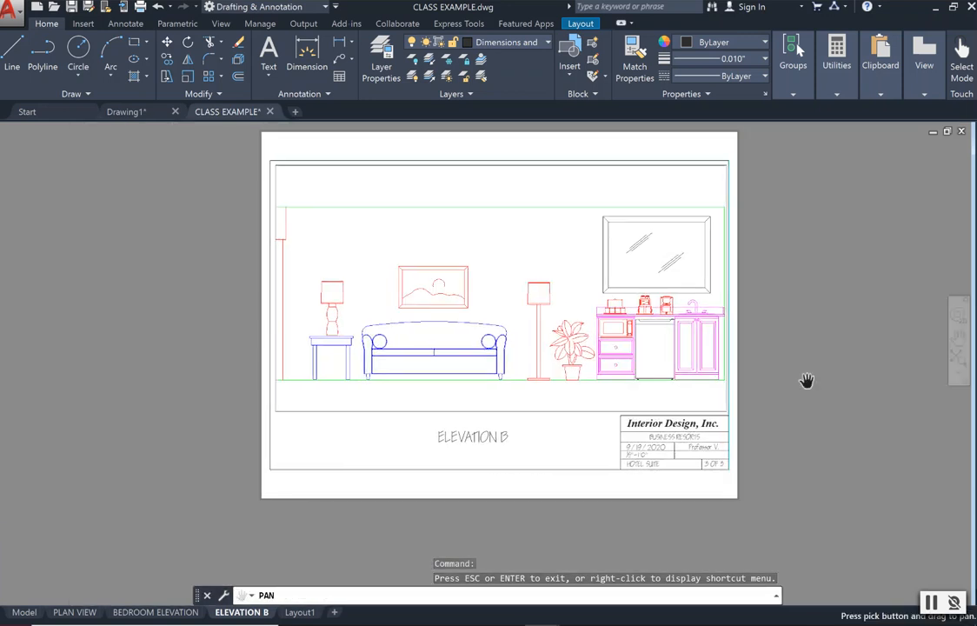
{"action": "key", "text": "Escape"}
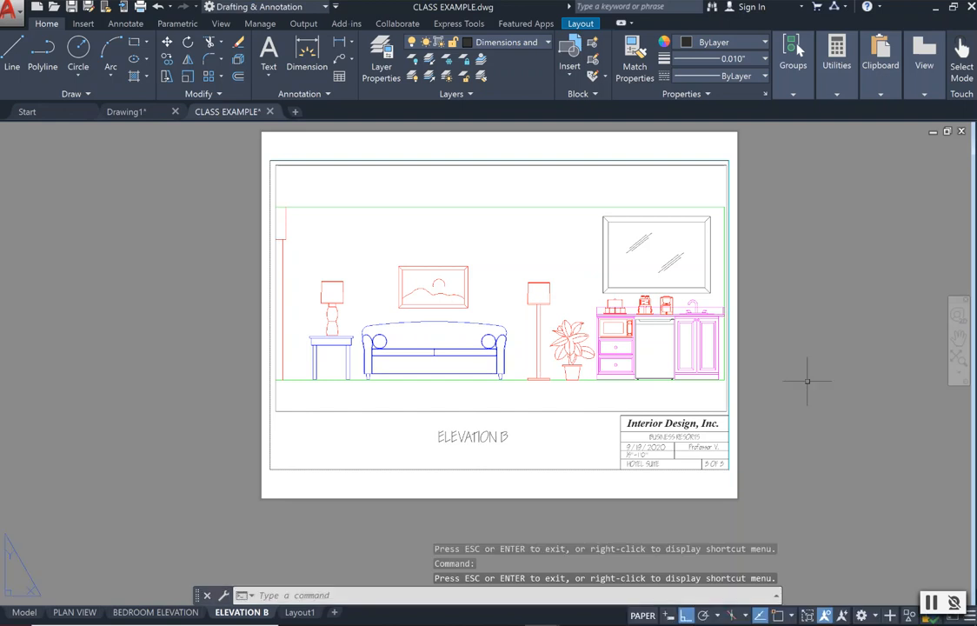